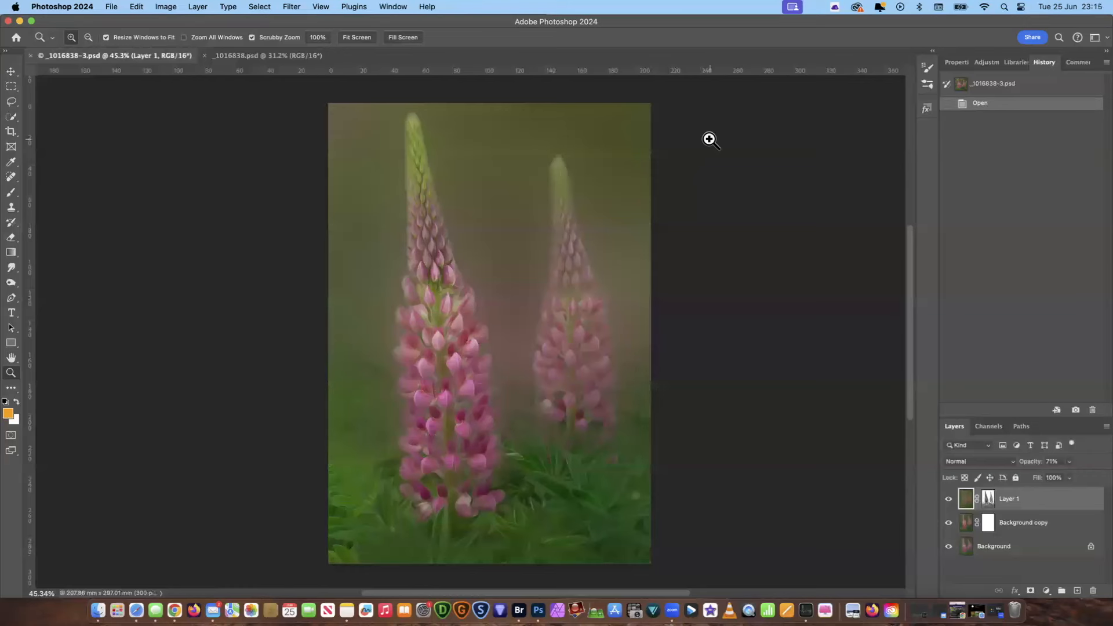
# Switch to _1016838.psd and duplicate the image under the name "Blurred background".
pyautogui.hotkey('ctrl', 'Tab')
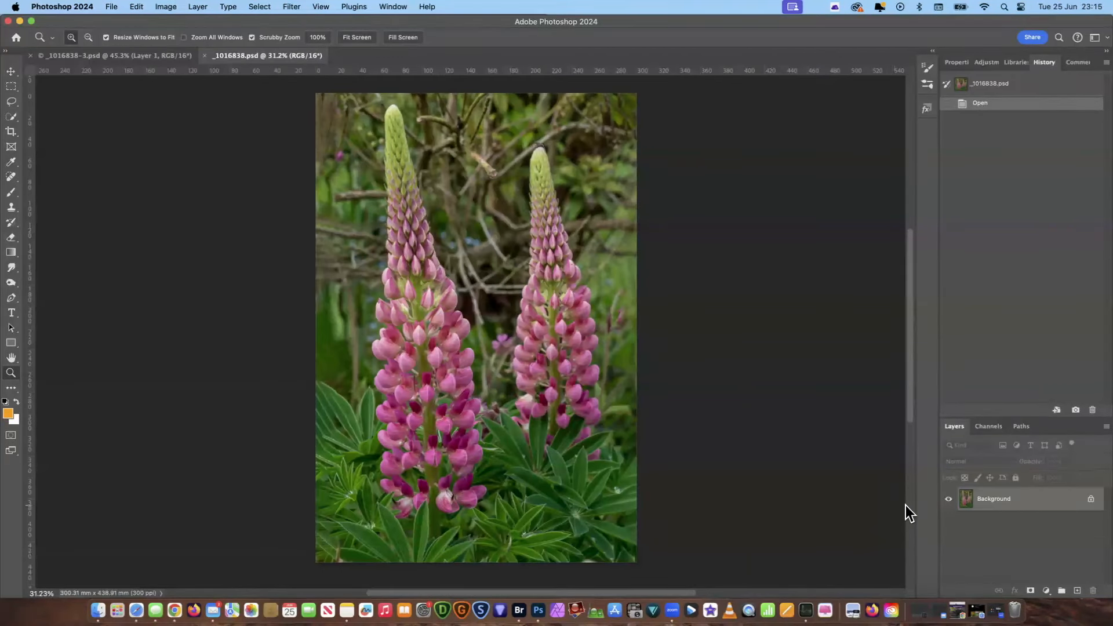
pyautogui.click(166, 7)
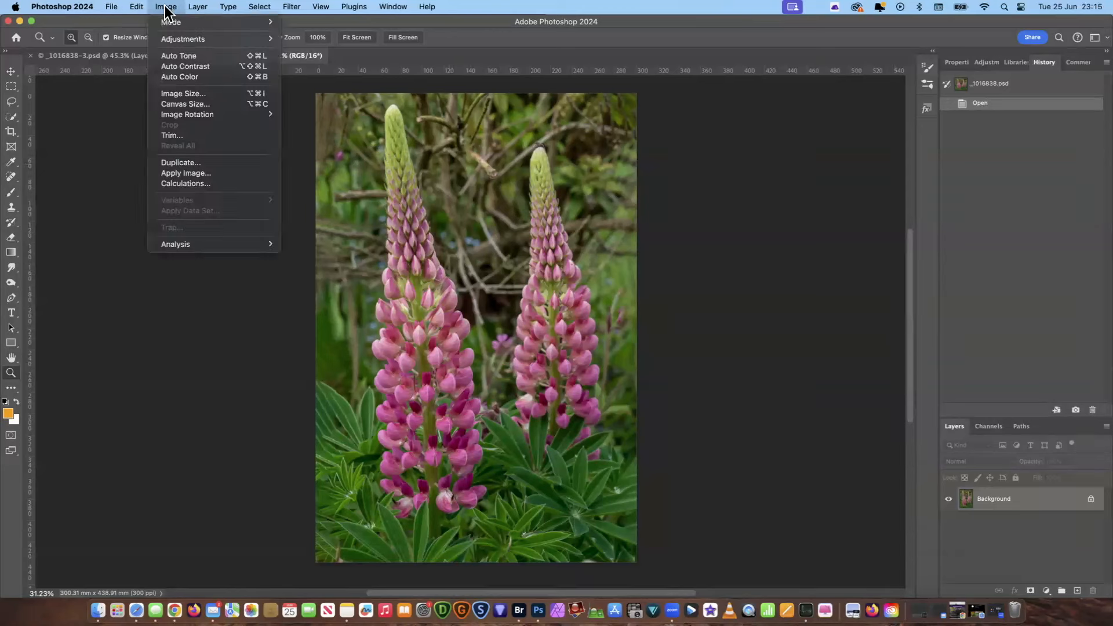
pyautogui.click(211, 164)
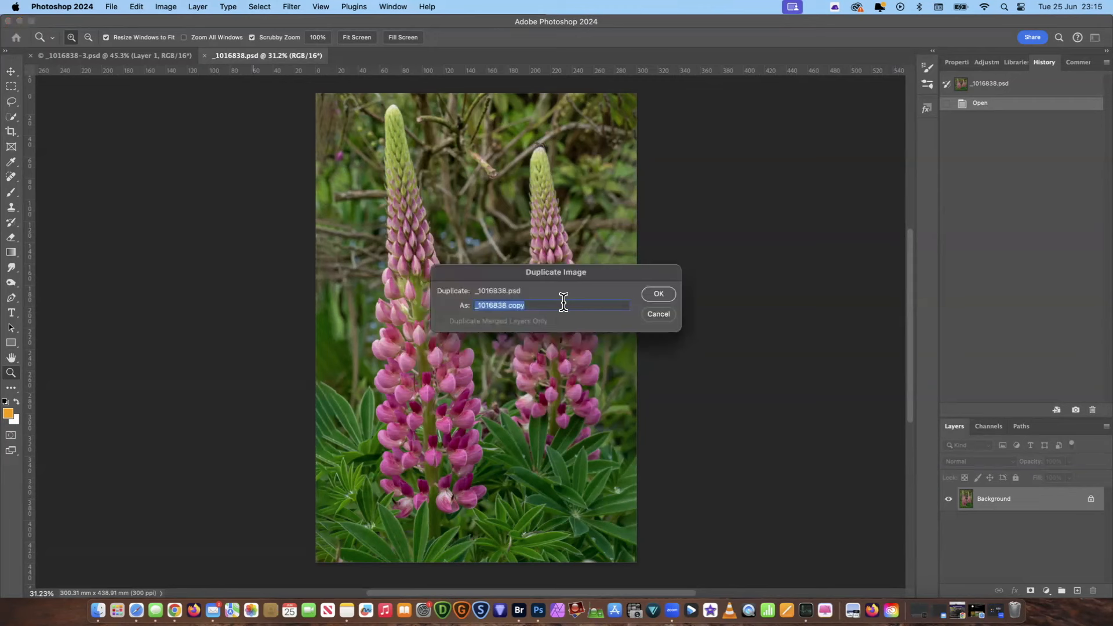
pyautogui.write('Blurred background')
pyautogui.click(661, 294)
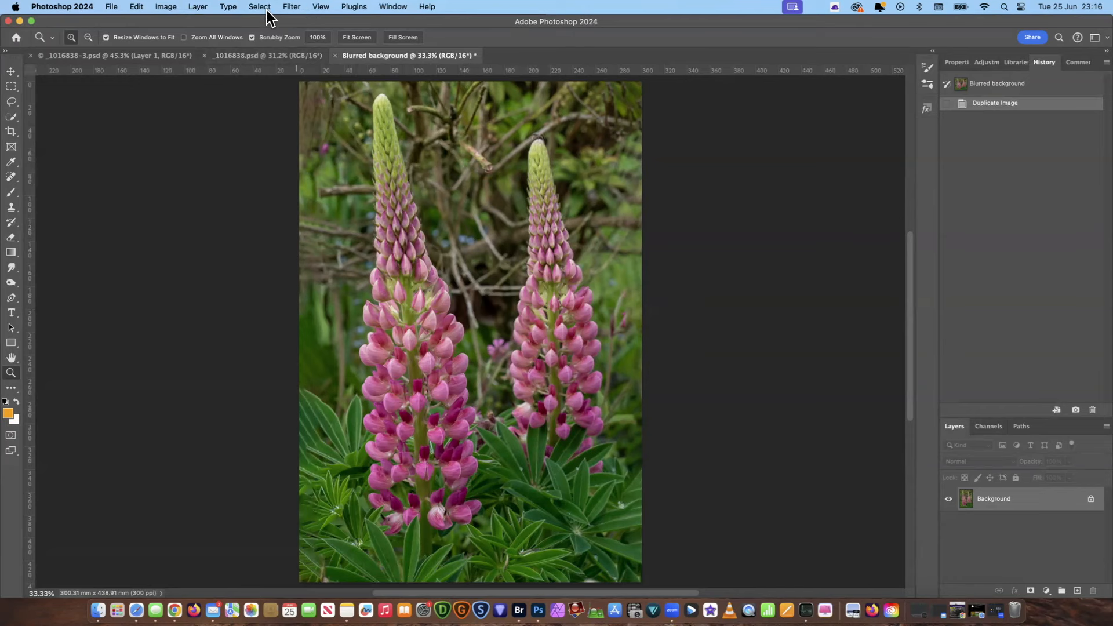
# Apply a Gaussian Blur with a radius of 350 pixels to the duplicated lupin image.
pyautogui.click(291, 8)
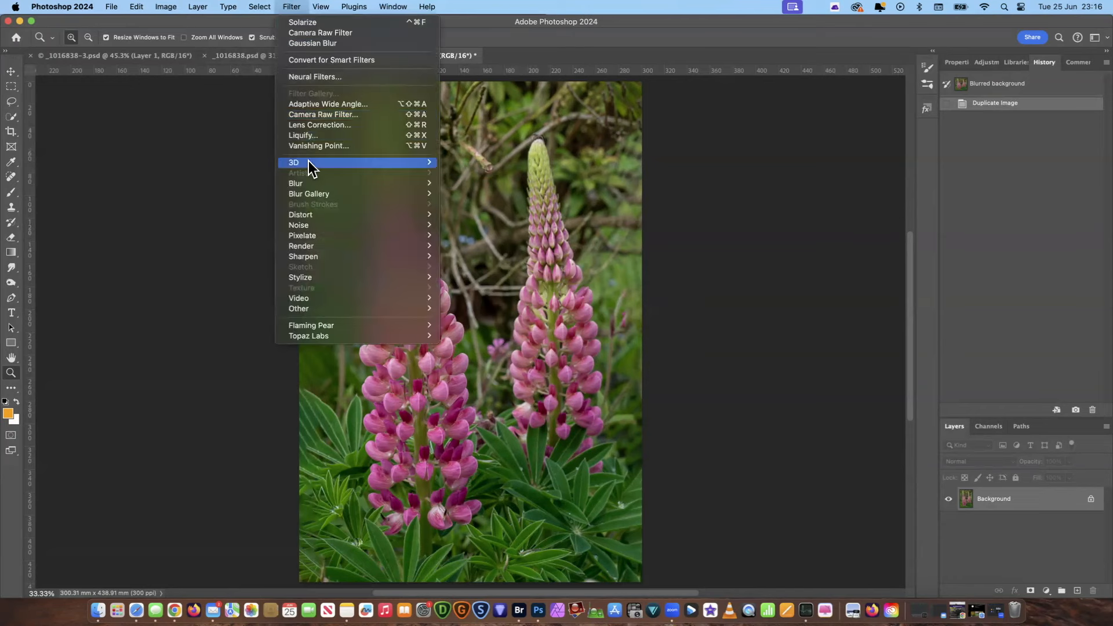
pyautogui.moveTo(313, 183)
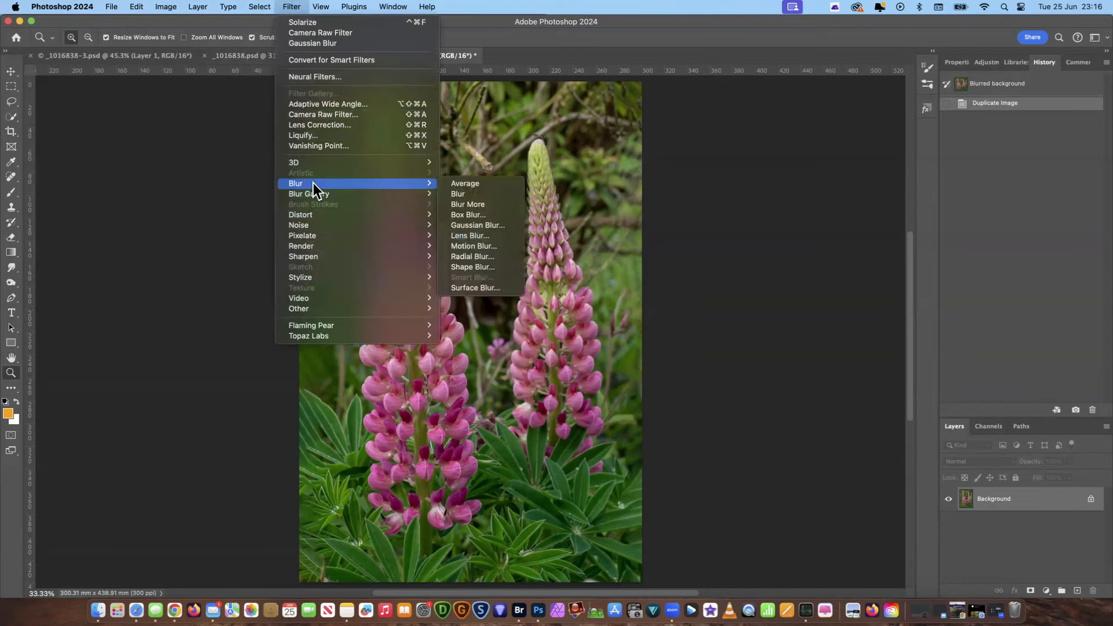
pyautogui.click(495, 227)
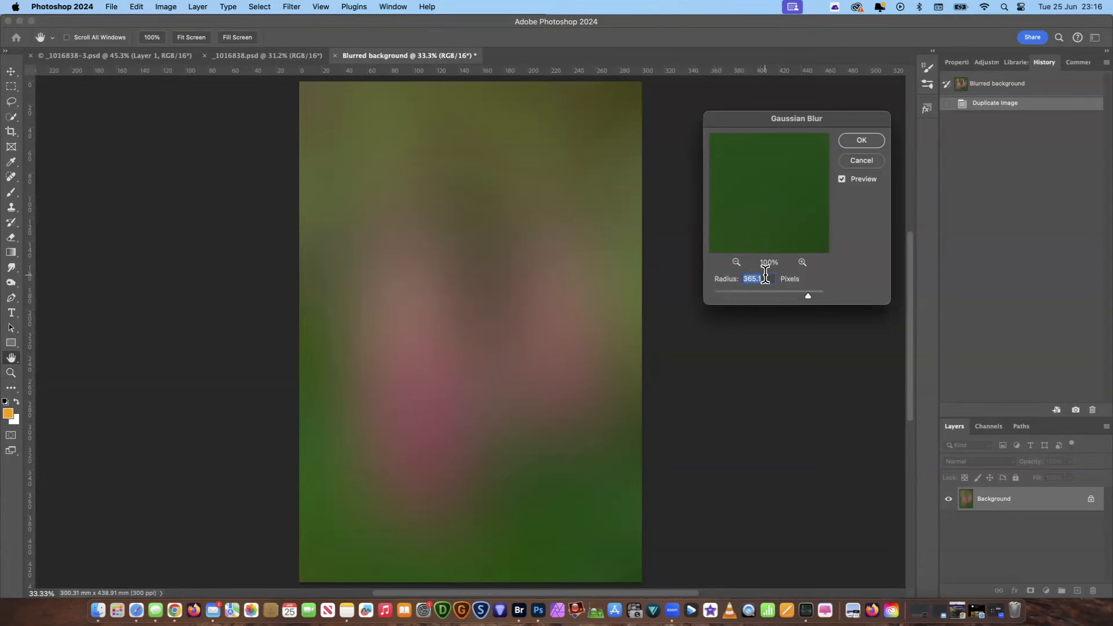
pyautogui.write('300')
pyautogui.write('350')
pyautogui.click(861, 140)
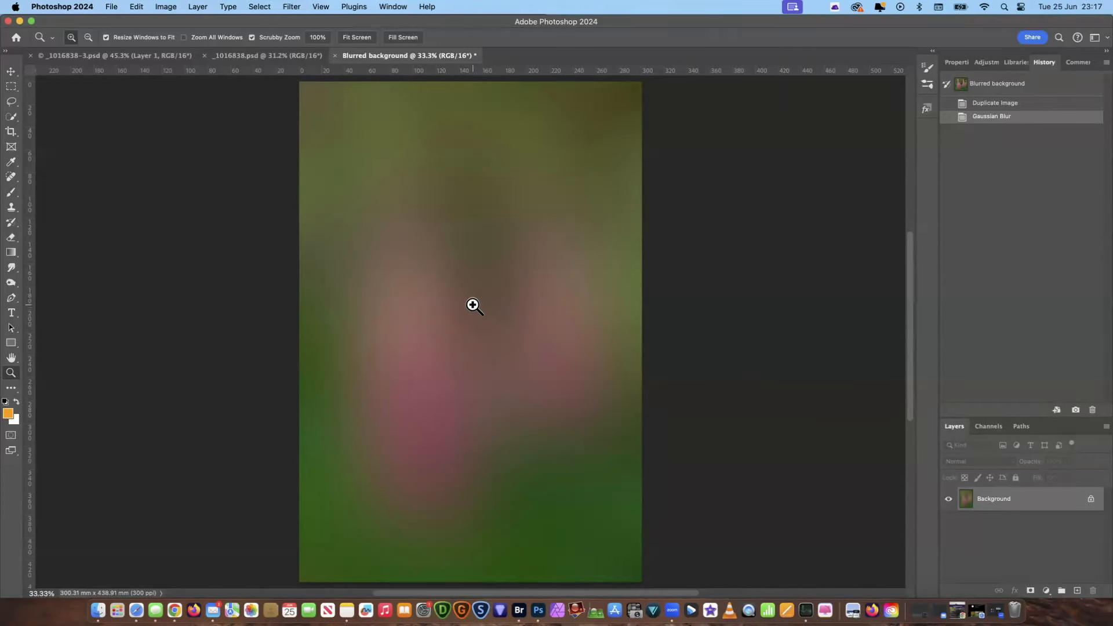
# Copy the blurred image into _1016838.psd as a new layer and align it exactly with the canvas edges.
pyautogui.click(284, 57)
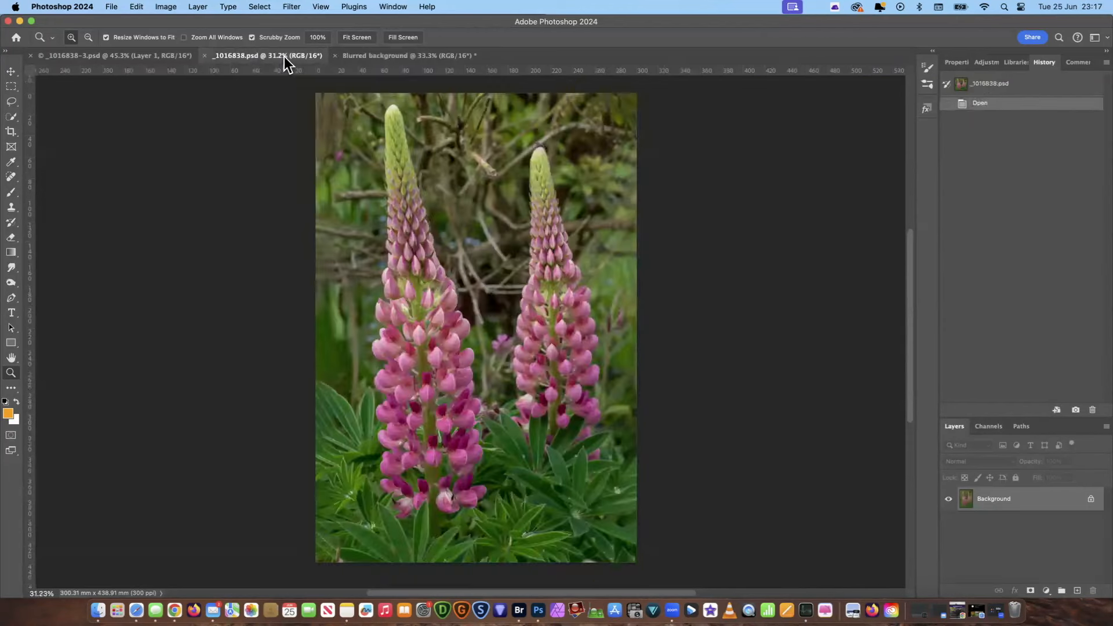
pyautogui.click(411, 55)
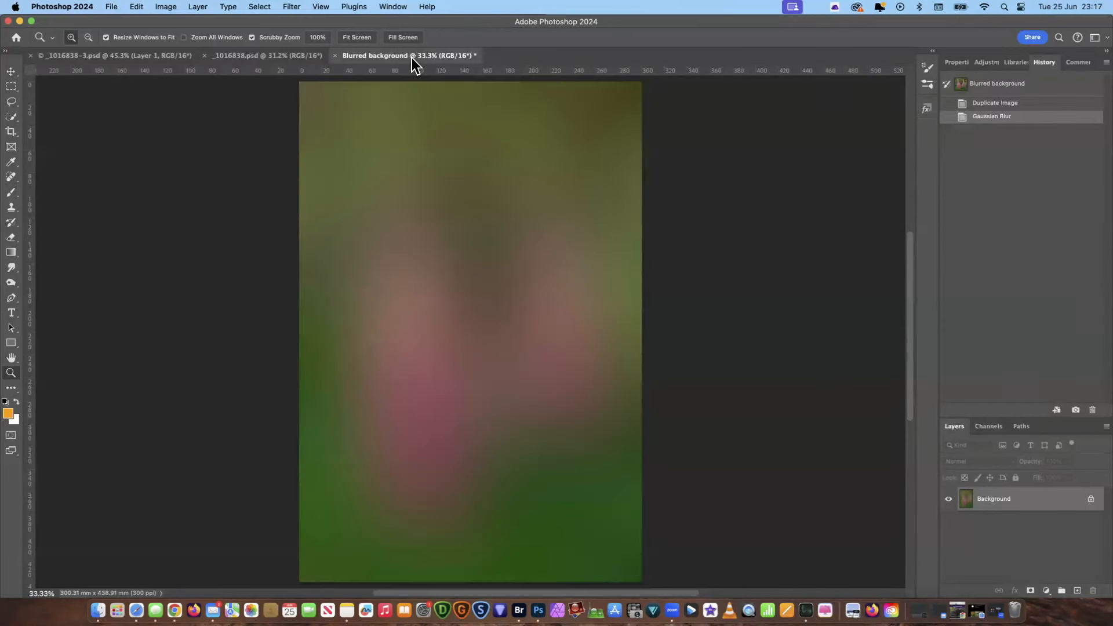
pyautogui.click(11, 72)
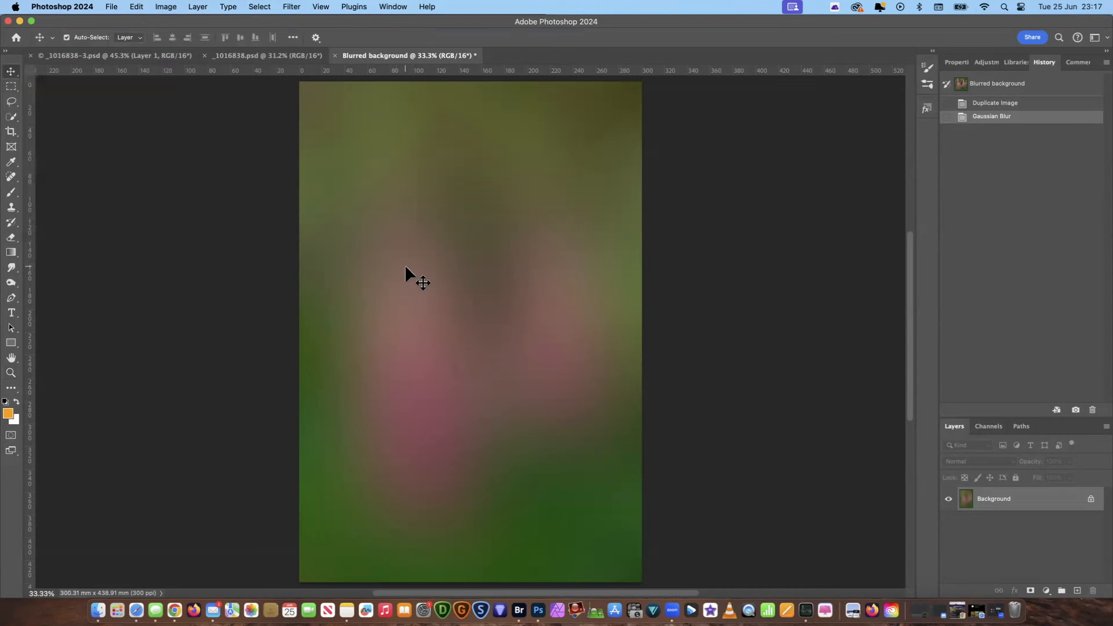
pyautogui.moveTo(405, 265); pyautogui.dragTo(268, 51)
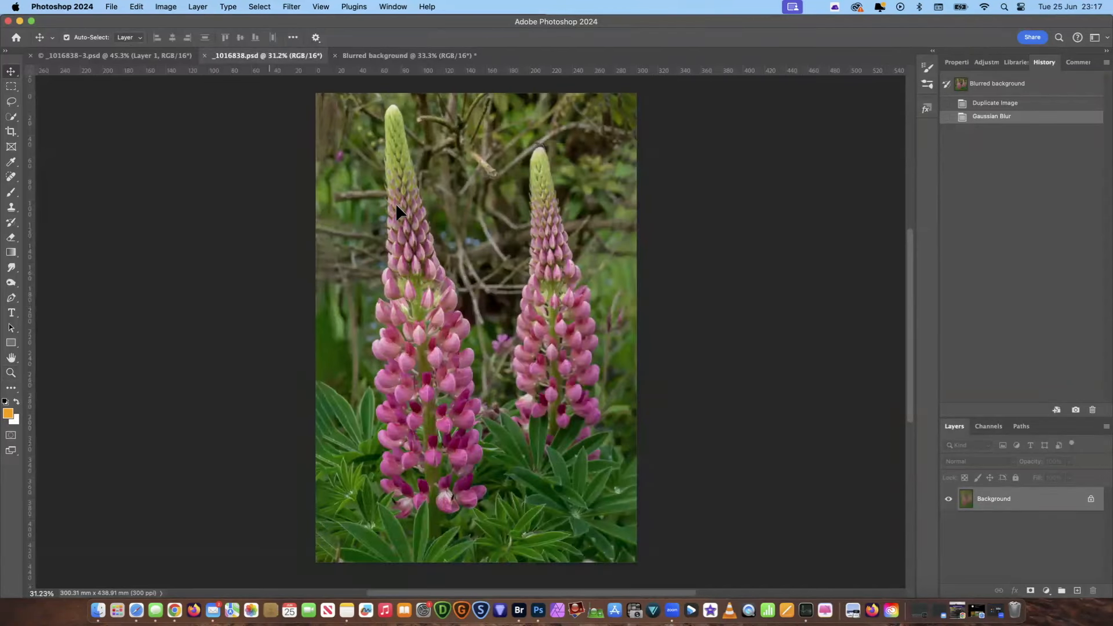
pyautogui.moveTo(481, 289); pyautogui.dragTo(481, 289)
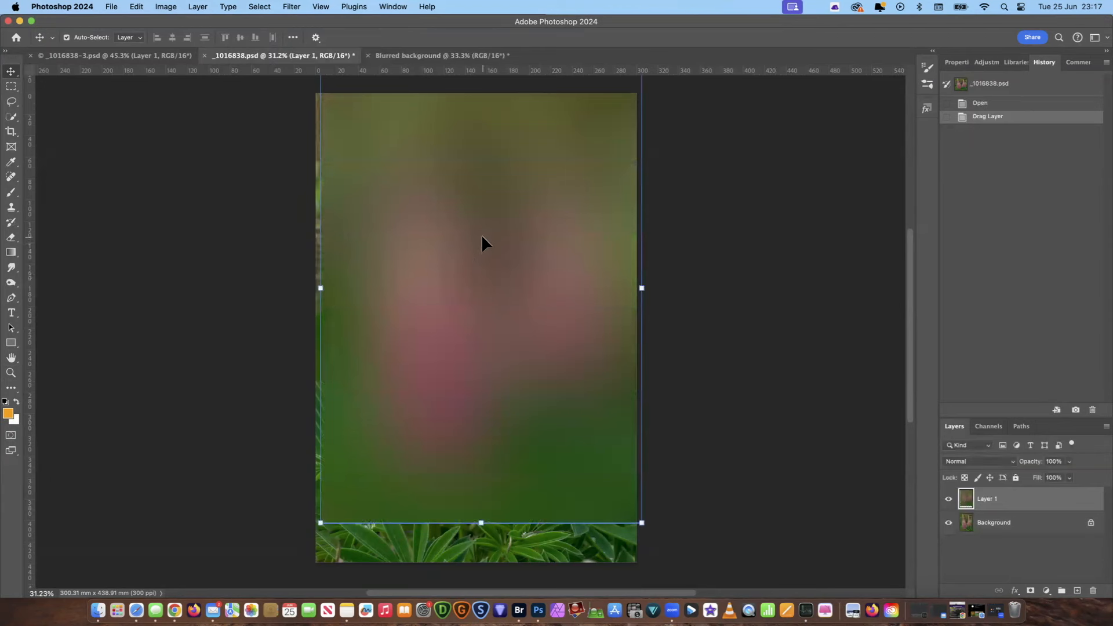
pyautogui.moveTo(911, 350); pyautogui.dragTo(912, 344)
pyautogui.moveTo(515, 237); pyautogui.dragTo(513, 273)
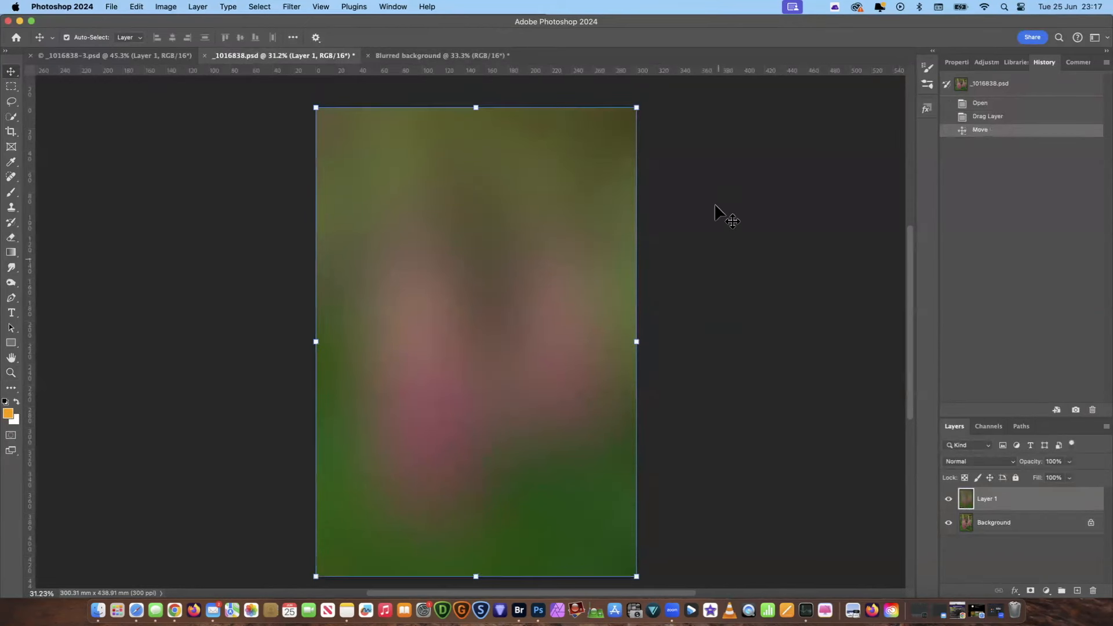
pyautogui.click(712, 219)
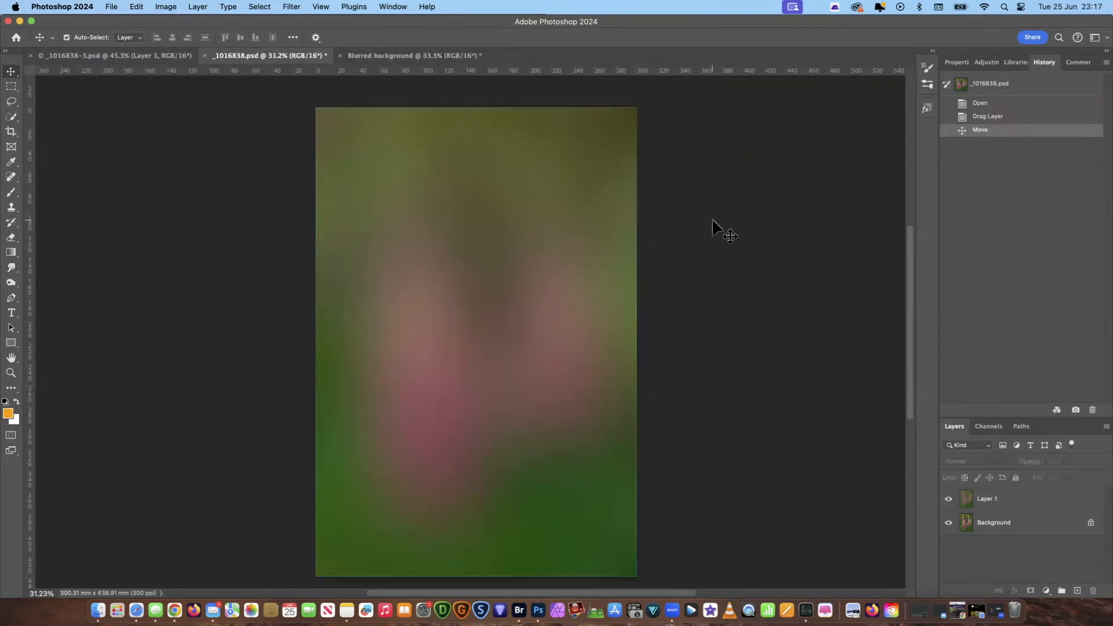
# Rename the blurred layer in _1016838.psd as "Blurred background".
pyautogui.click(1006, 503)
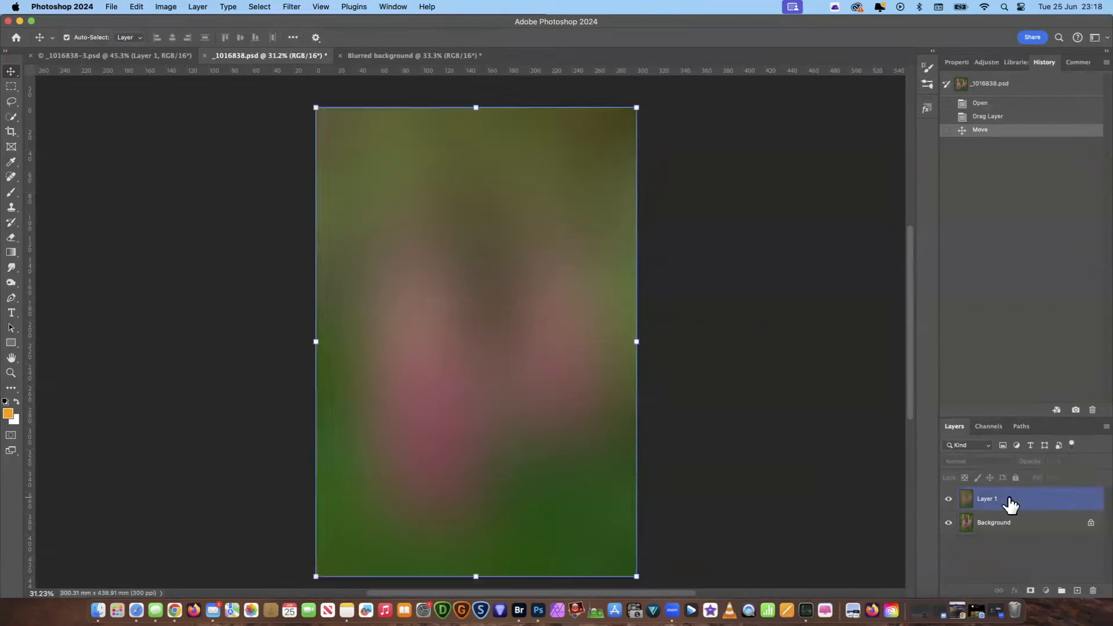
pyautogui.doubleClick(994, 500)
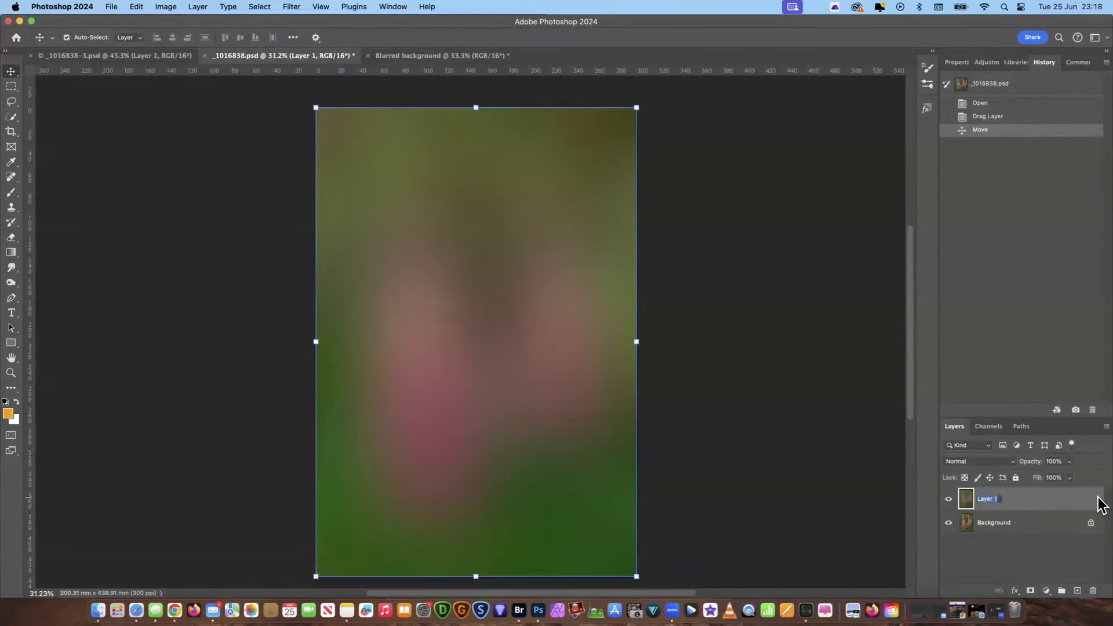
pyautogui.write('Blurred background')
pyautogui.press('Return')
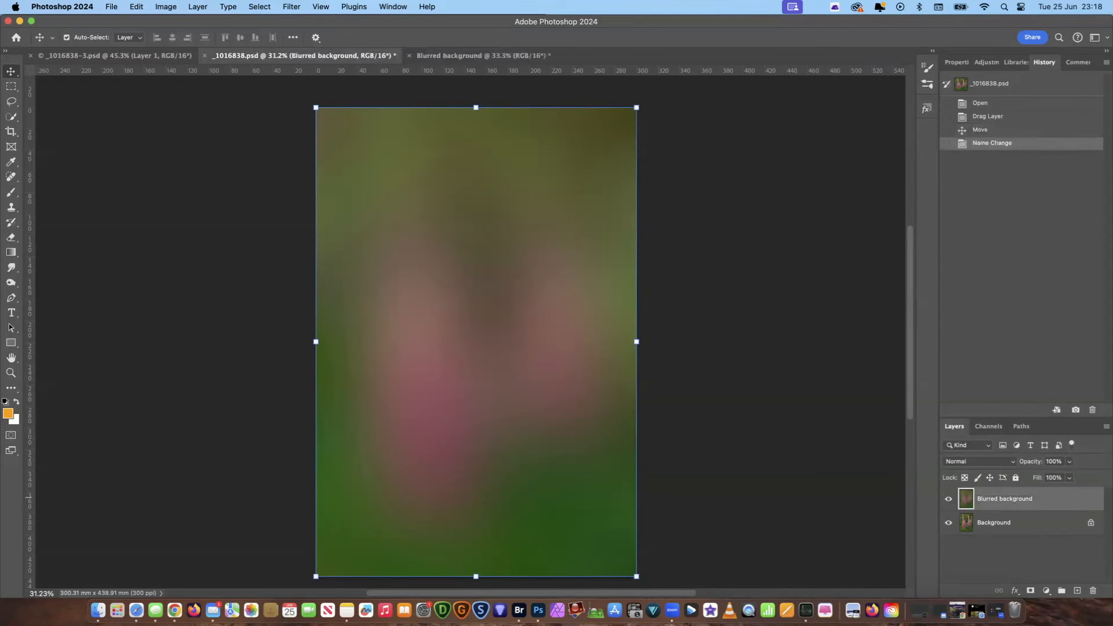
# Lower the opacity of the Blurred background layer to 75%.
pyautogui.click(1069, 462)
pyautogui.moveTo(1059, 476); pyautogui.dragTo(1057, 476)
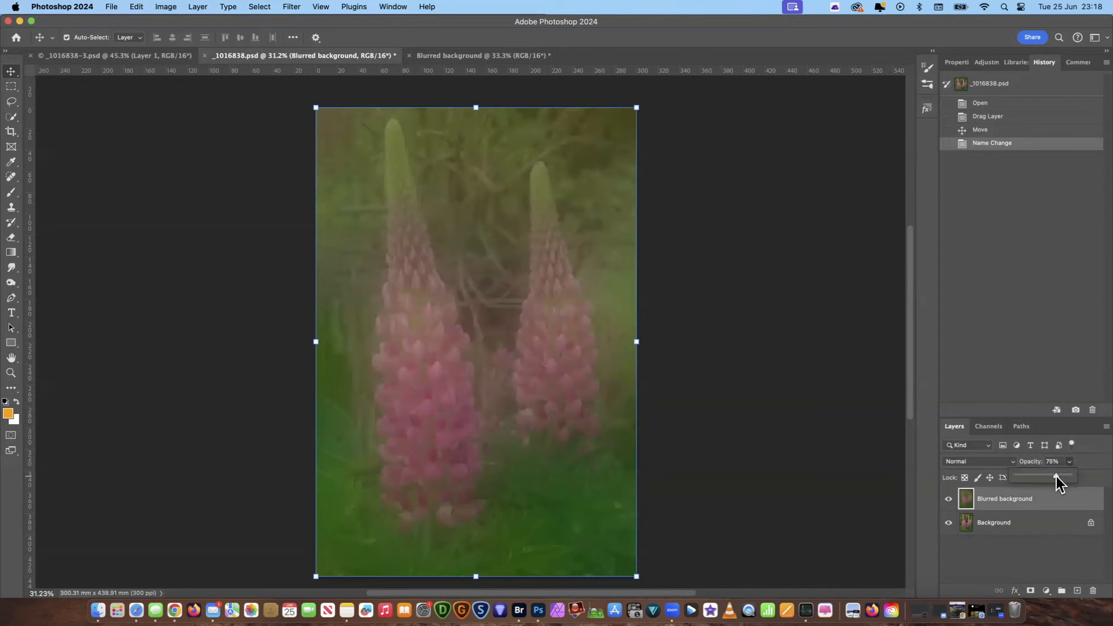
pyautogui.moveTo(1056, 477); pyautogui.dragTo(1056, 477)
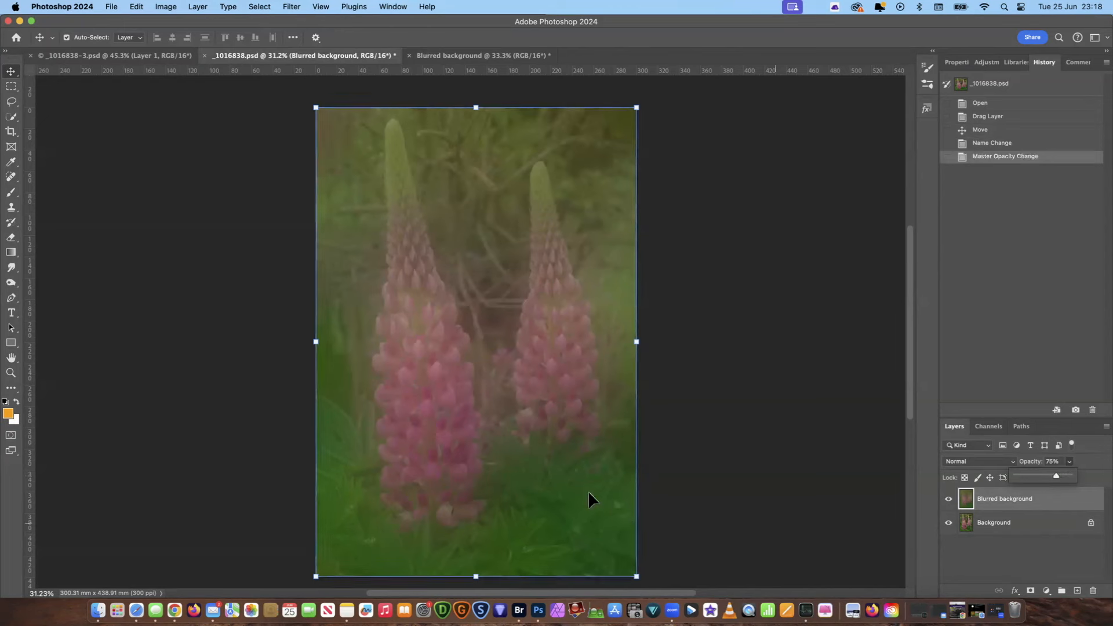
pyautogui.press('z')
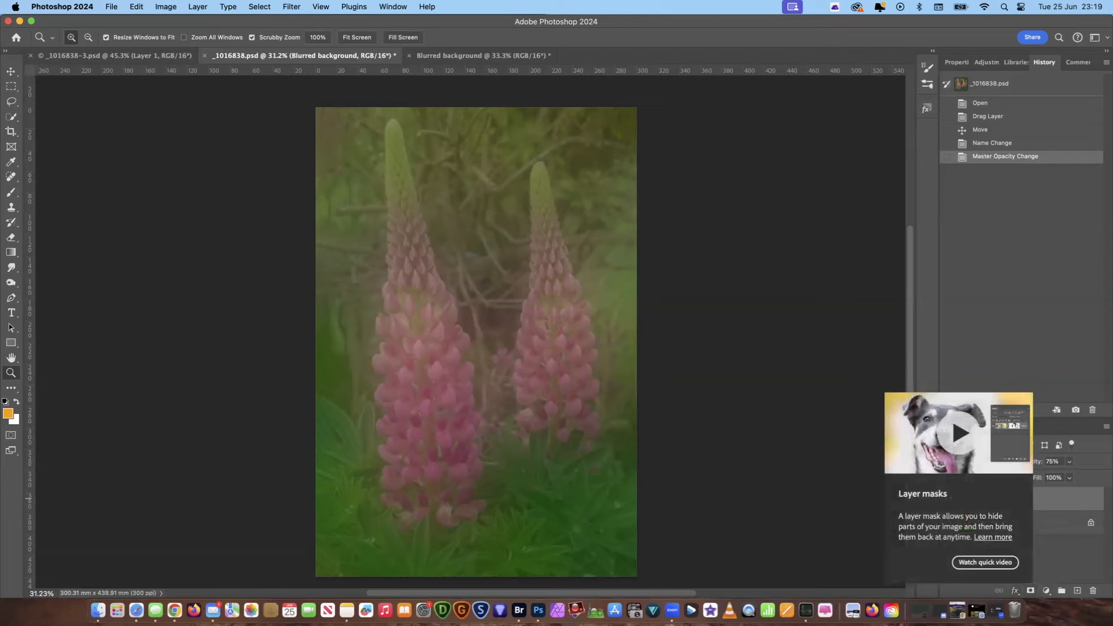
# Add a layer mask to the Blurred background layer and set the Brush tool's opacity to 100%.
pyautogui.click(1030, 591)
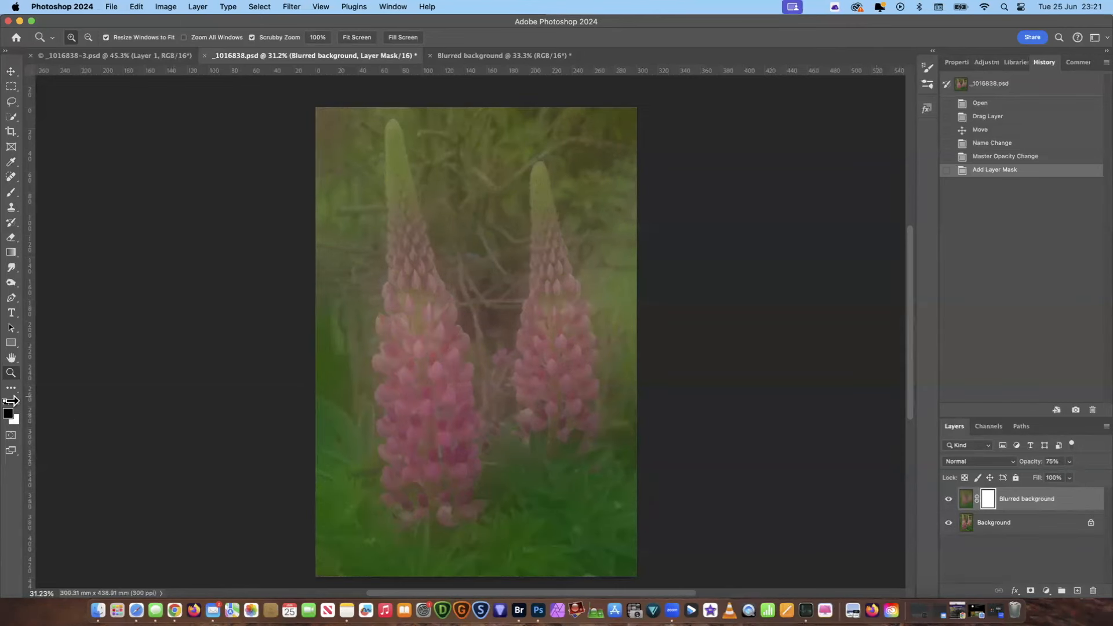
pyautogui.click(11, 192)
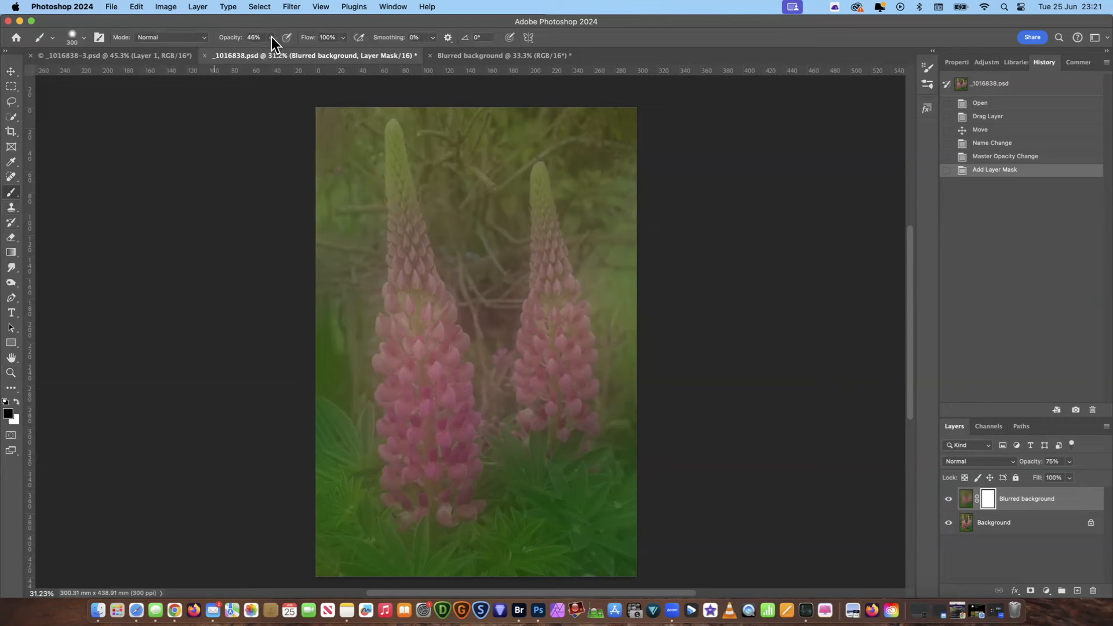
pyautogui.moveTo(270, 54); pyautogui.dragTo(304, 54)
pyautogui.click(82, 38)
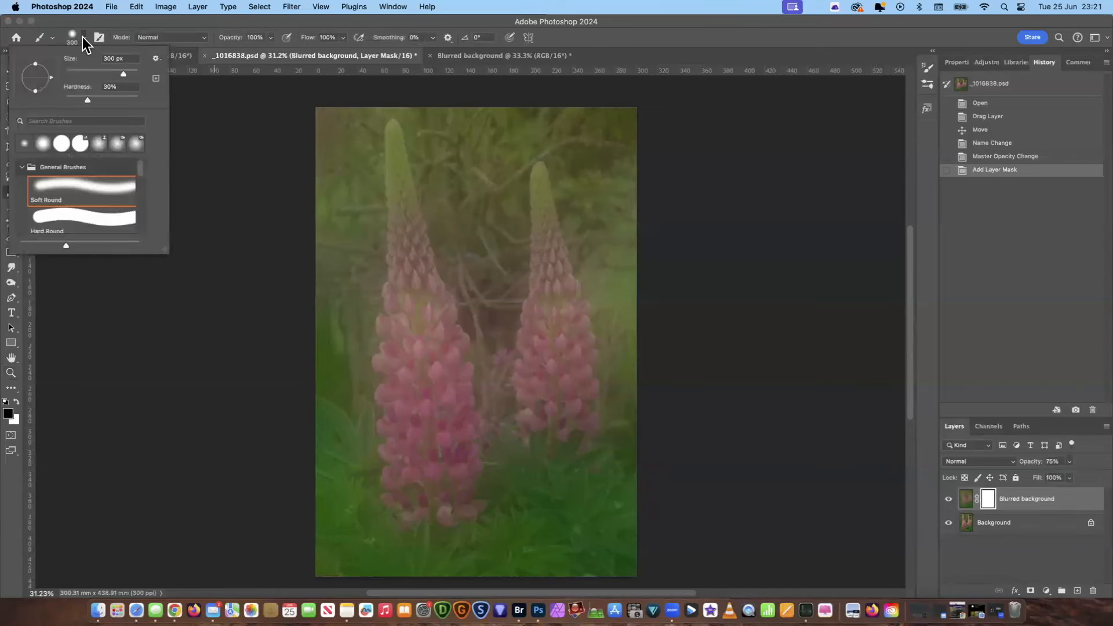
pyautogui.click(81, 38)
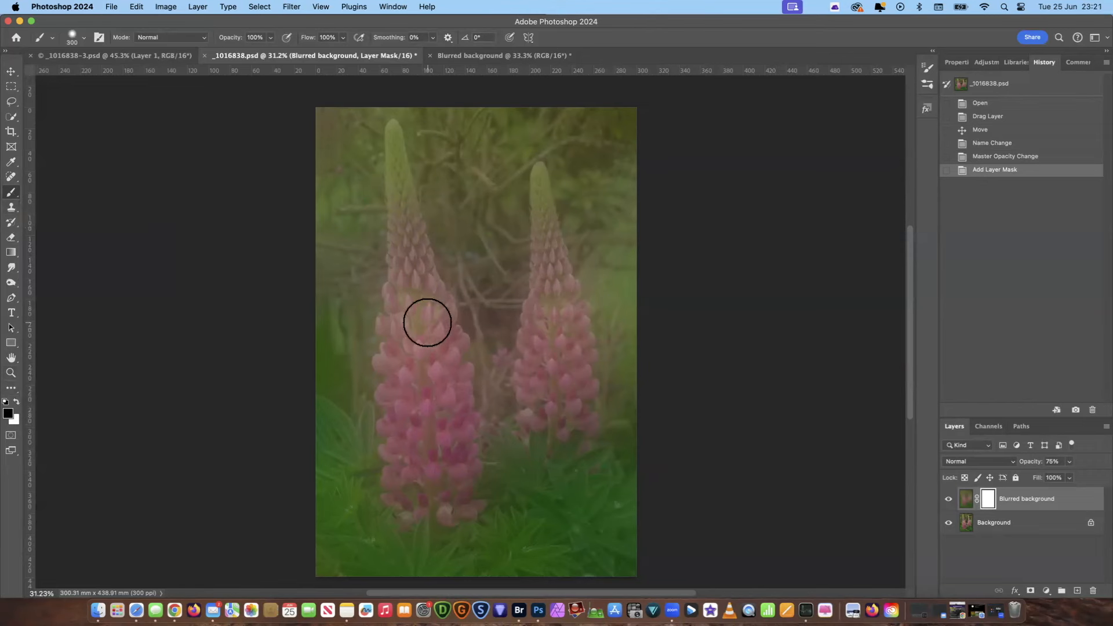
# Paint black on the layer mask over the taller lupin with a slightly smaller brush to reveal the sharp flower.
pyautogui.press('[')
pyautogui.press('[')
pyautogui.press('[')
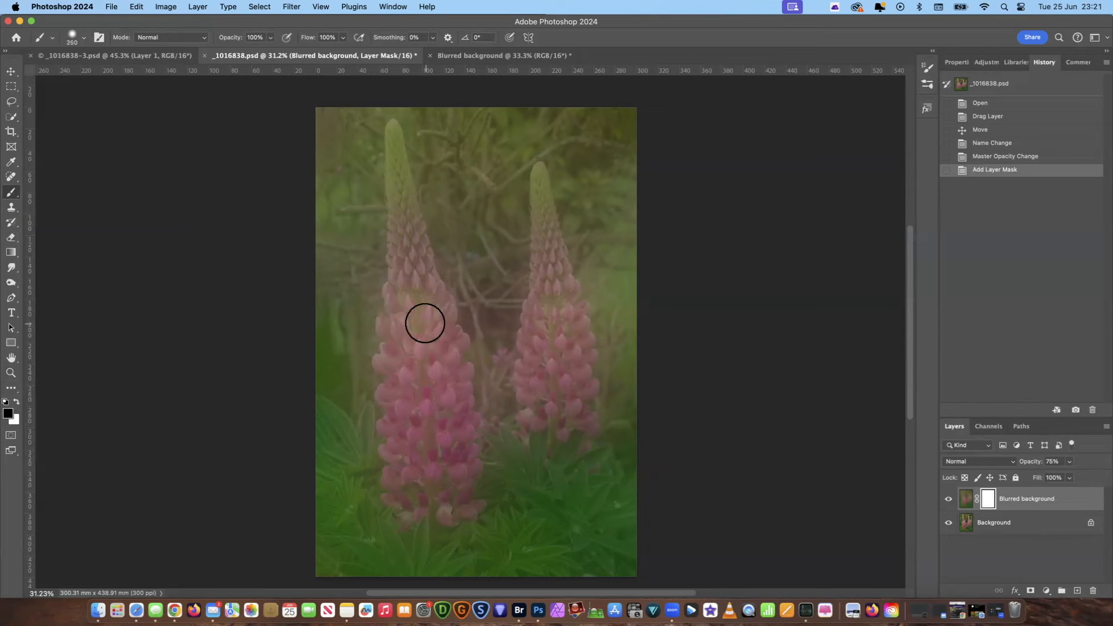
pyautogui.moveTo(415, 305)
pyautogui.mouseDown()
pyautogui.moveTo(413, 262)
pyautogui.moveTo(397, 307)
pyautogui.moveTo(402, 252)
pyautogui.moveTo(425, 295)
pyautogui.moveTo(424, 265)
pyautogui.moveTo(444, 319)
pyautogui.moveTo(445, 308)
pyautogui.moveTo(429, 324)
pyautogui.moveTo(394, 297)
pyautogui.moveTo(396, 332)
pyautogui.moveTo(392, 345)
pyautogui.moveTo(384, 327)
pyautogui.moveTo(385, 338)
pyautogui.moveTo(391, 349)
pyautogui.moveTo(389, 319)
pyautogui.moveTo(407, 320)
pyautogui.moveTo(426, 351)
pyautogui.moveTo(445, 317)
pyautogui.mouseUp()
pyautogui.moveTo(448, 348)
pyautogui.mouseDown()
pyautogui.moveTo(411, 334)
pyautogui.moveTo(401, 367)
pyautogui.moveTo(381, 366)
pyautogui.moveTo(403, 379)
pyautogui.moveTo(433, 344)
pyautogui.moveTo(449, 351)
pyautogui.moveTo(450, 378)
pyautogui.moveTo(450, 335)
pyautogui.moveTo(444, 384)
pyautogui.moveTo(467, 375)
pyautogui.moveTo(453, 388)
pyautogui.moveTo(417, 377)
pyautogui.moveTo(385, 391)
pyautogui.moveTo(414, 412)
pyautogui.moveTo(404, 401)
pyautogui.moveTo(390, 429)
pyautogui.moveTo(423, 410)
pyautogui.moveTo(441, 427)
pyautogui.moveTo(458, 398)
pyautogui.moveTo(465, 428)
pyautogui.moveTo(470, 376)
pyautogui.moveTo(392, 458)
pyautogui.moveTo(385, 449)
pyautogui.moveTo(437, 454)
pyautogui.moveTo(464, 432)
pyautogui.moveTo(456, 469)
pyautogui.moveTo(467, 476)
pyautogui.moveTo(384, 489)
pyautogui.moveTo(395, 476)
pyautogui.moveTo(400, 503)
pyautogui.moveTo(391, 499)
pyautogui.moveTo(413, 514)
pyautogui.moveTo(428, 484)
pyautogui.moveTo(448, 523)
pyautogui.moveTo(466, 497)
pyautogui.moveTo(476, 507)
pyautogui.moveTo(449, 503)
pyautogui.moveTo(468, 469)
pyautogui.moveTo(451, 431)
pyautogui.mouseUp()
pyautogui.moveTo(417, 256)
pyautogui.mouseDown()
pyautogui.moveTo(398, 172)
pyautogui.moveTo(400, 290)
pyautogui.moveTo(409, 184)
pyautogui.moveTo(432, 294)
pyautogui.moveTo(403, 192)
pyautogui.moveTo(400, 222)
pyautogui.moveTo(392, 125)
pyautogui.moveTo(394, 320)
pyautogui.mouseUp()
# Paint black on the mask with a 100 px brush over the taller lupin's remaining petals and the whole smaller lupin.
pyautogui.press('[')
pyautogui.press('[')
pyautogui.press('[')
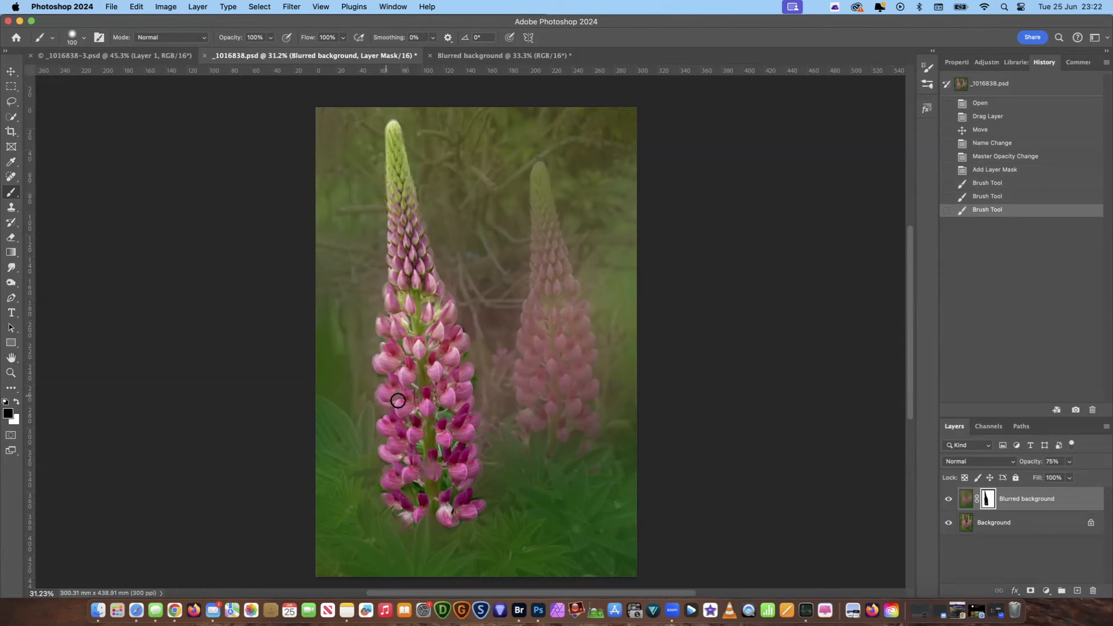
pyautogui.moveTo(386, 472)
pyautogui.mouseDown()
pyautogui.moveTo(421, 457)
pyautogui.moveTo(440, 466)
pyautogui.mouseUp()
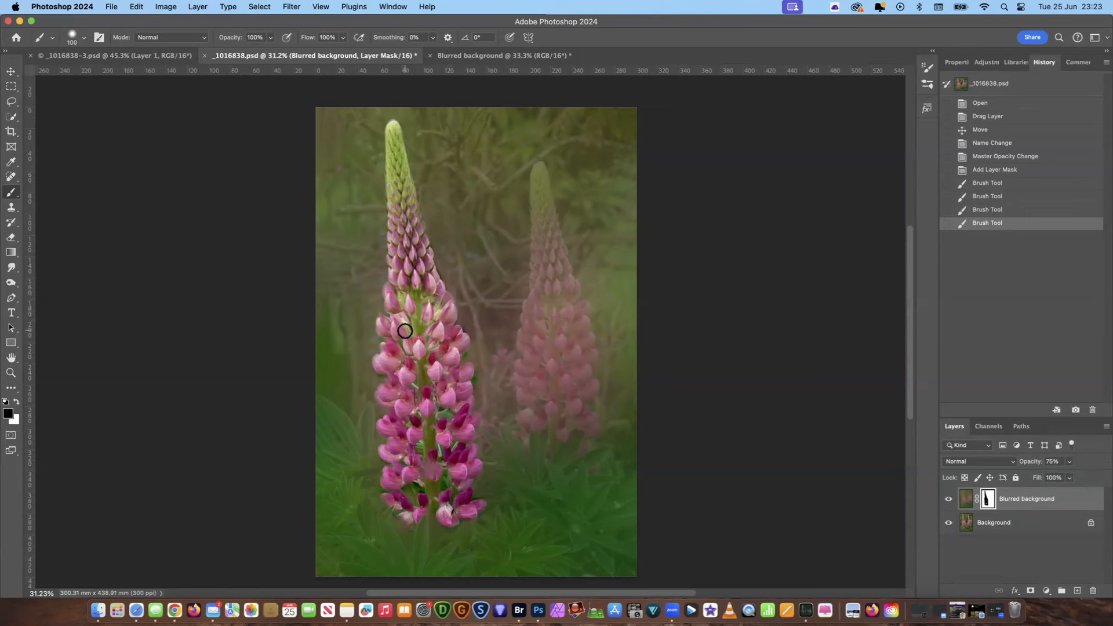
pyautogui.moveTo(428, 387); pyautogui.dragTo(436, 429)
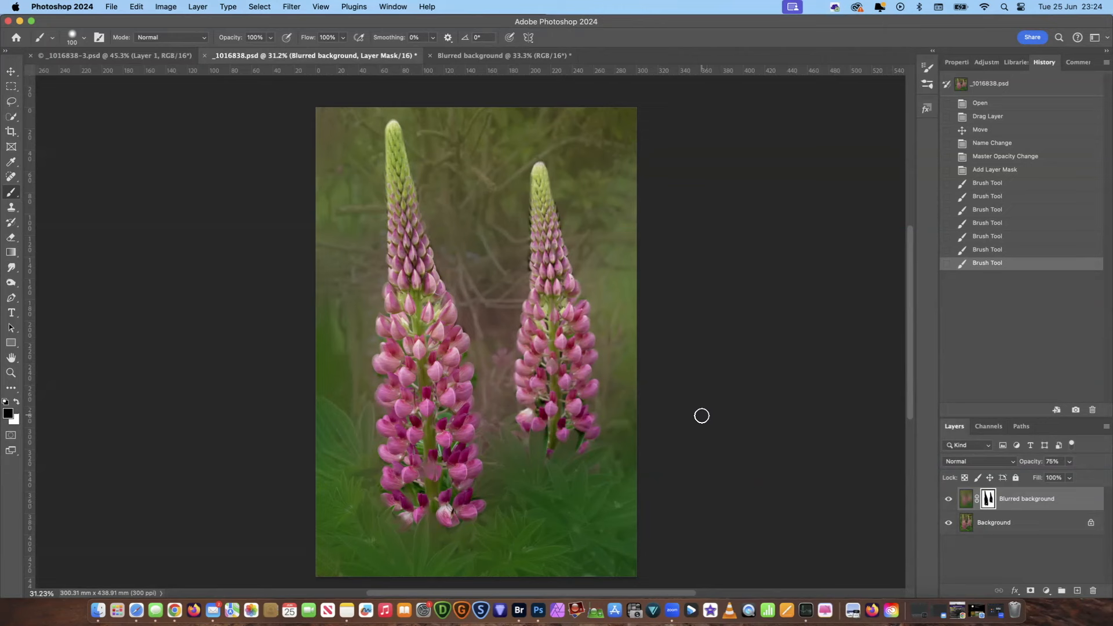
# Paint white on the Blurred background mask with a 60 px brush along the upper edges of both lupins to restore the blur.
pyautogui.click(11, 373)
pyautogui.moveTo(474, 348); pyautogui.dragTo(499, 338)
pyautogui.moveTo(911, 353); pyautogui.dragTo(911, 328)
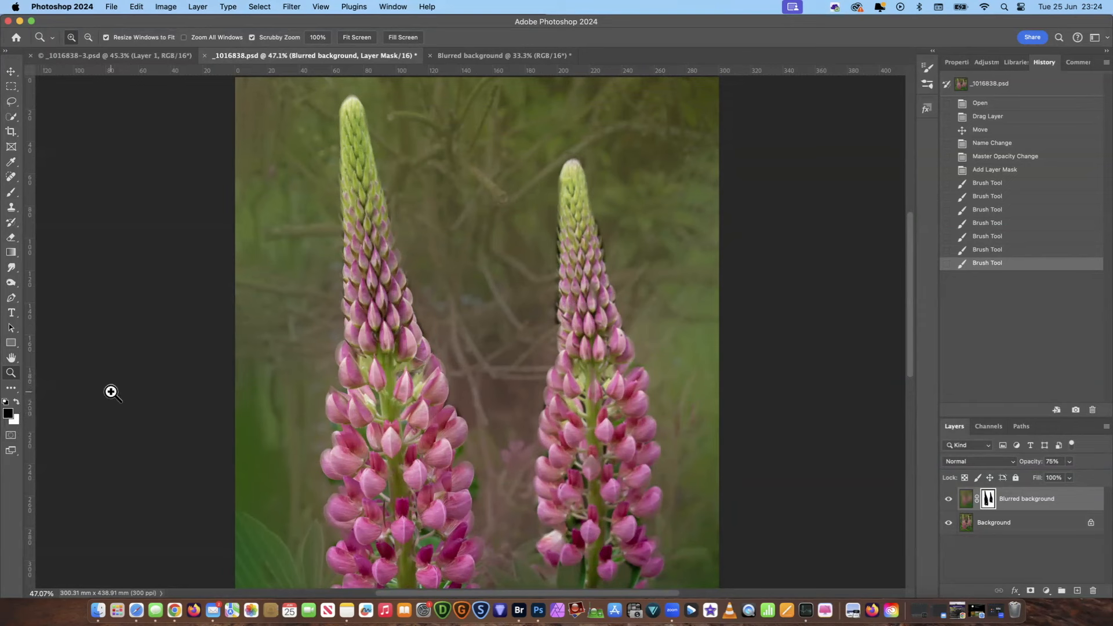
pyautogui.press('x')
pyautogui.press('x')
pyautogui.click(11, 193)
pyautogui.press('[')
pyautogui.press('[')
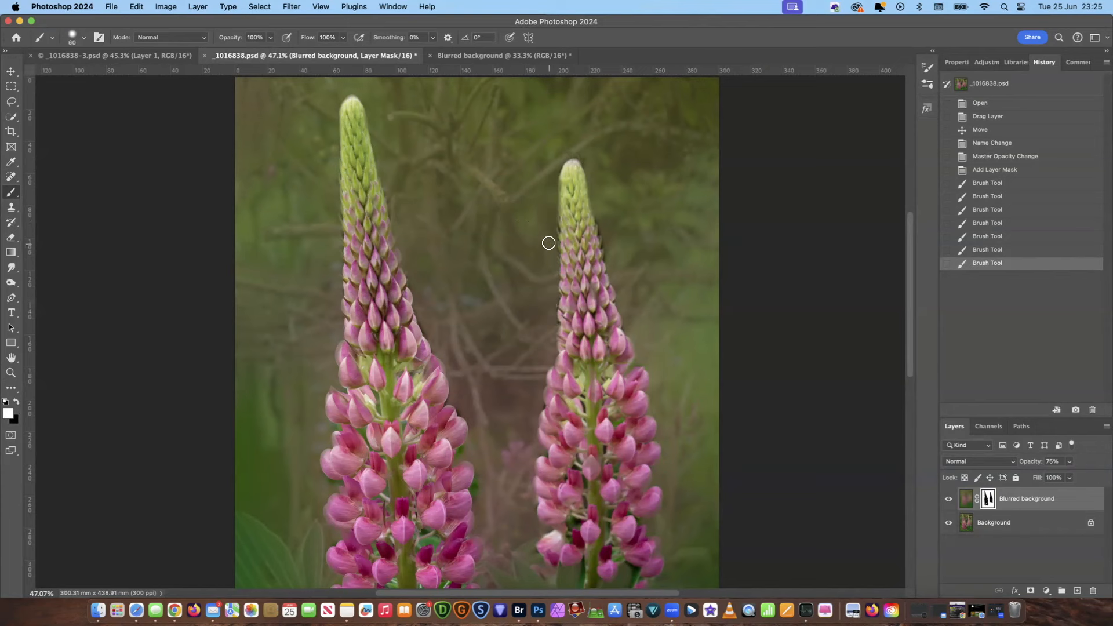
pyautogui.moveTo(540, 240); pyautogui.dragTo(609, 229)
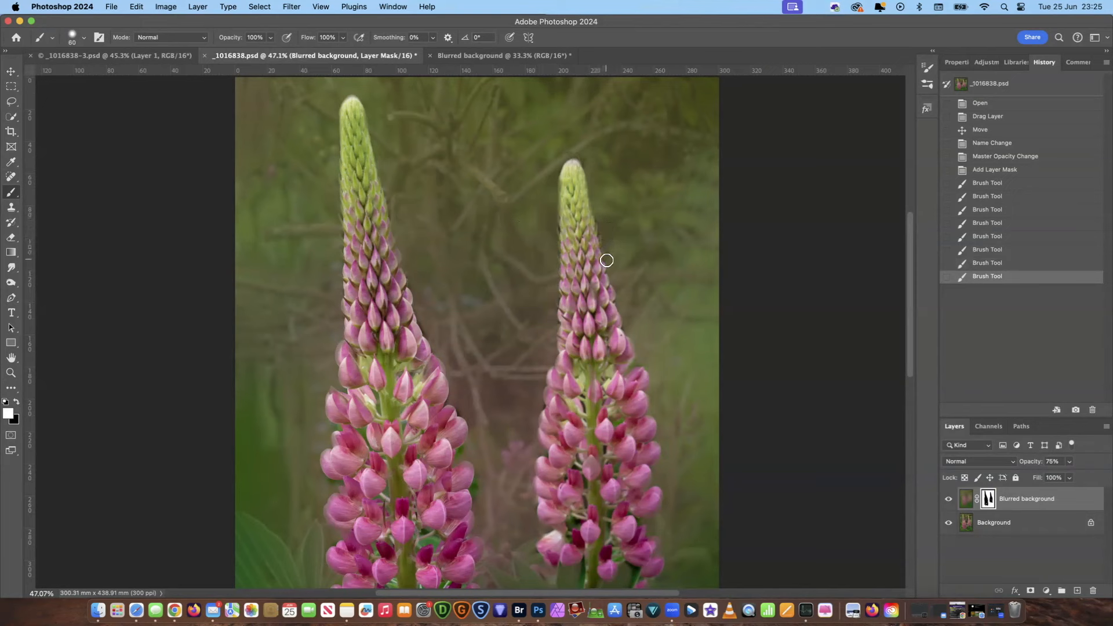
pyautogui.moveTo(606, 260); pyautogui.dragTo(639, 319)
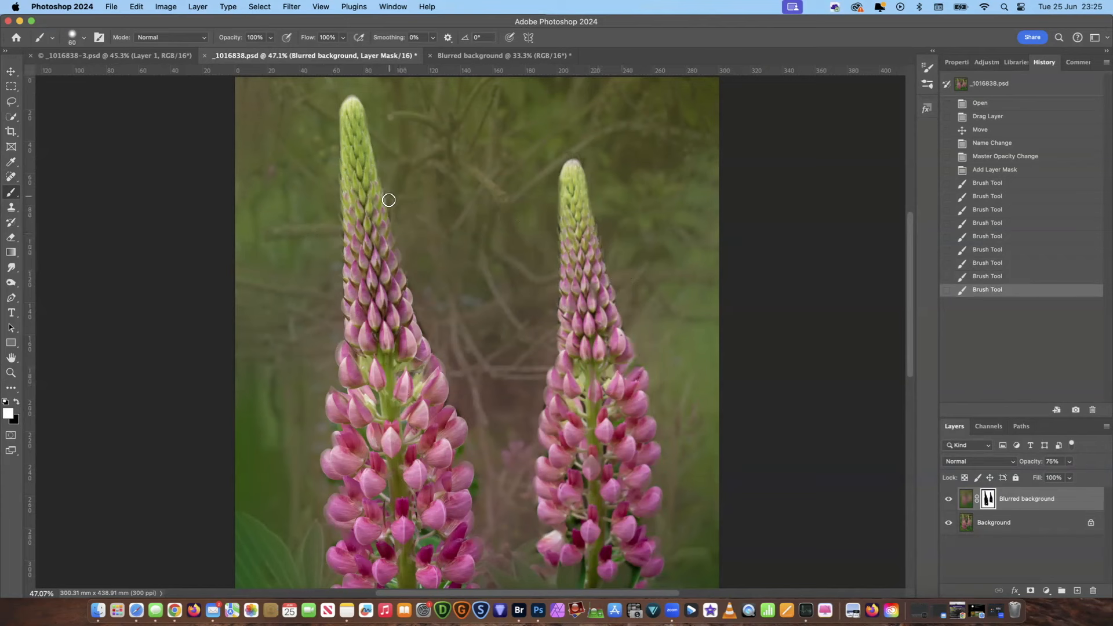
pyautogui.moveTo(405, 246)
pyautogui.mouseDown()
pyautogui.moveTo(448, 311)
pyautogui.moveTo(425, 324)
pyautogui.moveTo(461, 343)
pyautogui.mouseUp()
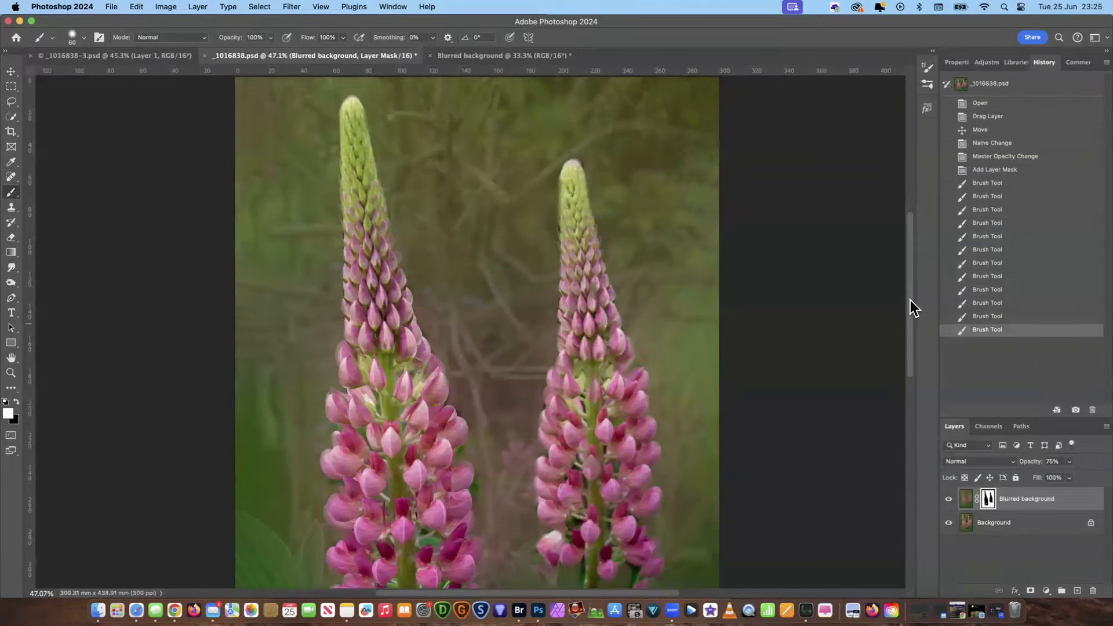
# Compare the whole image with the Blurred background layer at 100% opacity, and set its opacity to 73%.
pyautogui.scroll(-3, 911, 298)
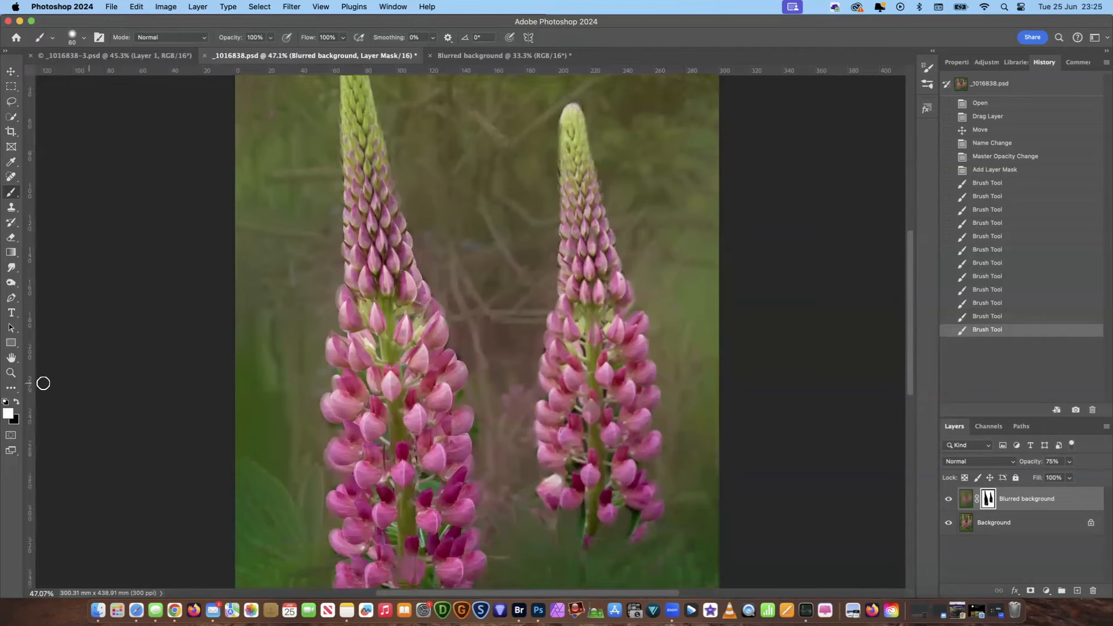
pyautogui.click(11, 373)
pyautogui.moveTo(409, 351); pyautogui.dragTo(386, 357)
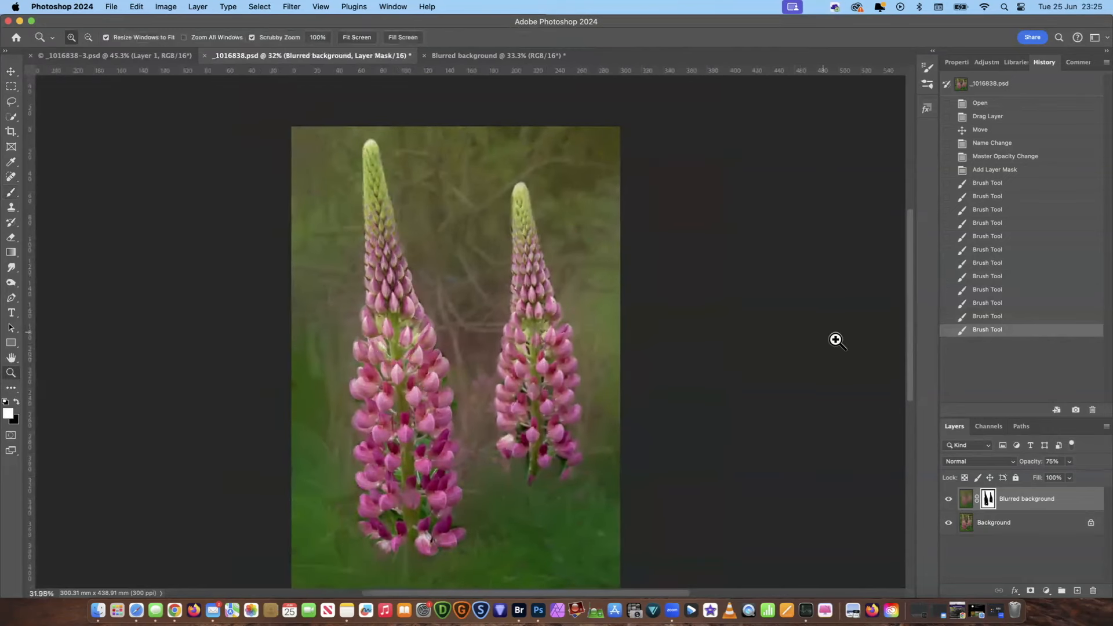
pyautogui.moveTo(907, 318); pyautogui.dragTo(909, 338)
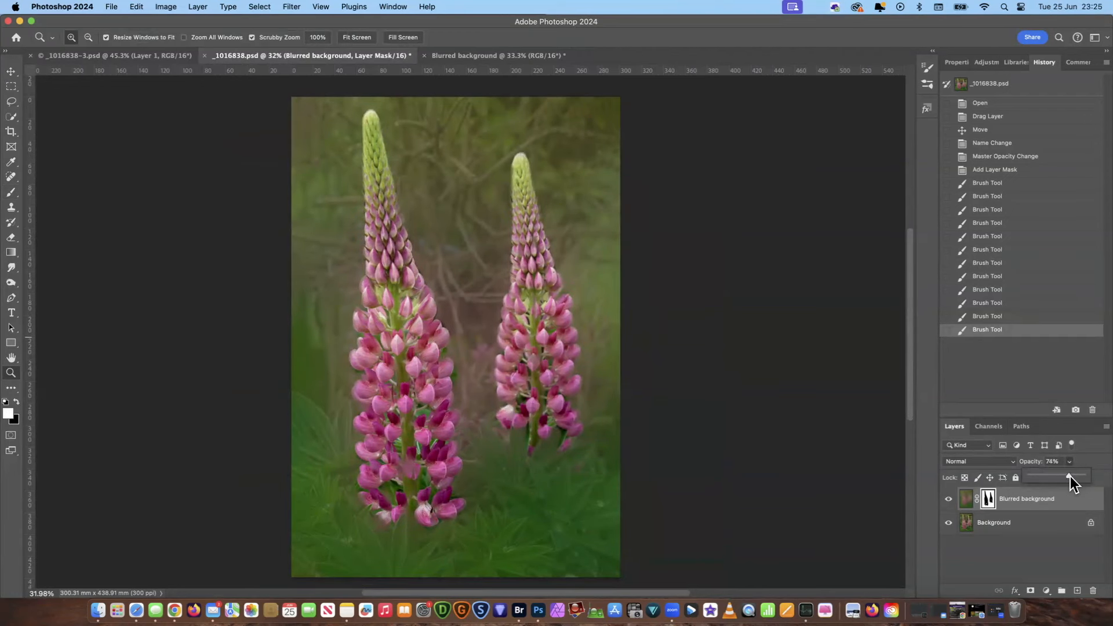
pyautogui.moveTo(1091, 477); pyautogui.dragTo(1090, 477)
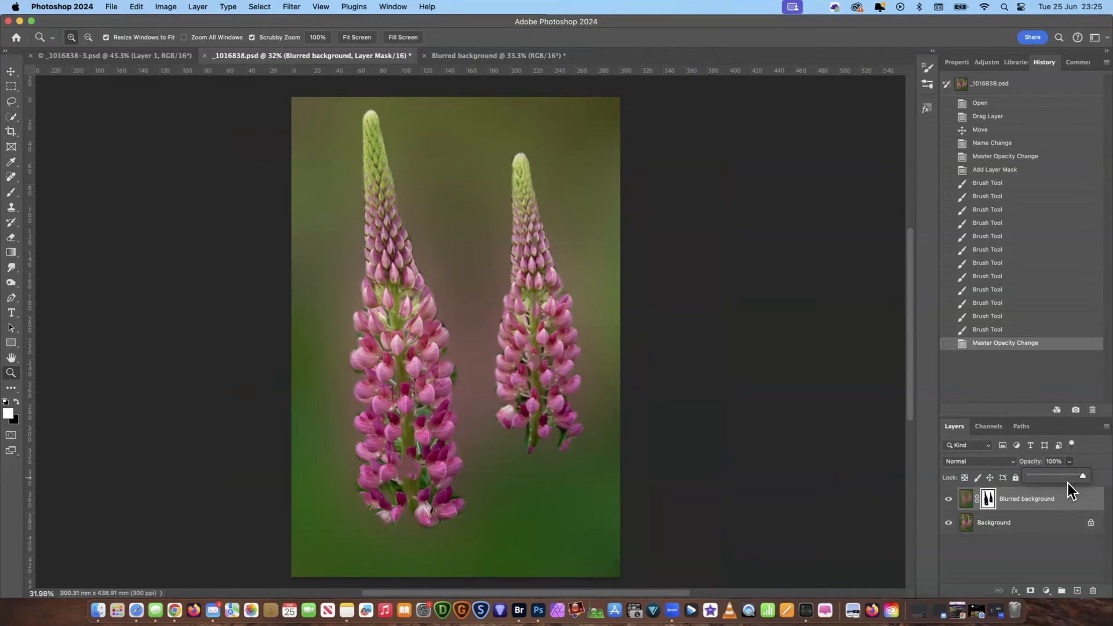
pyautogui.moveTo(1082, 477); pyautogui.dragTo(1071, 476)
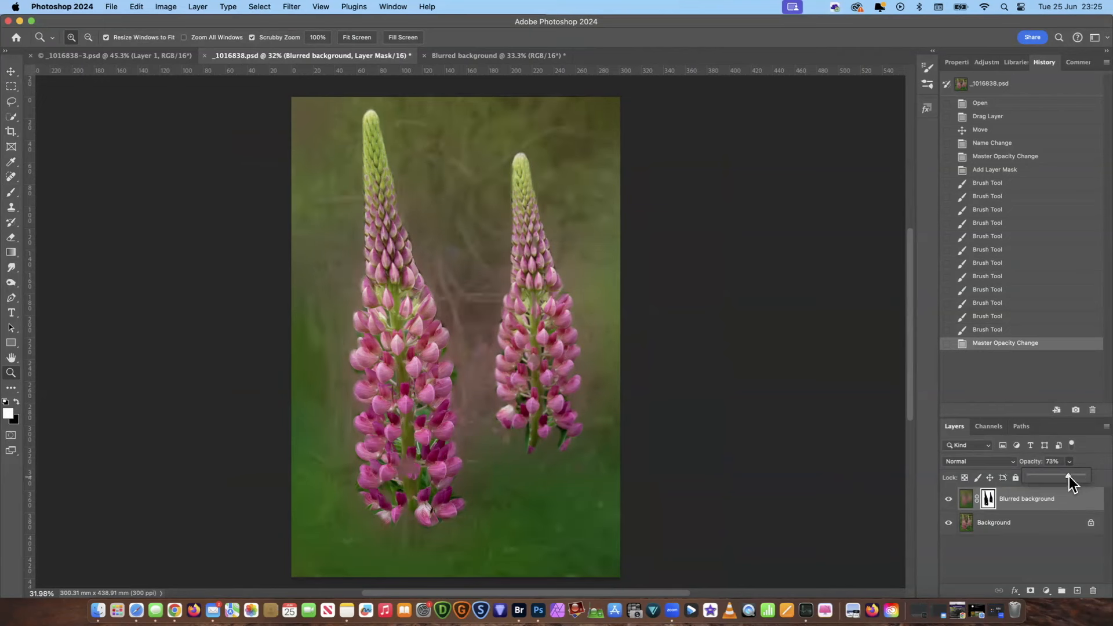
# Paint white on the mask with the 60 px brush in the taller lupin's middle petal gaps and along its outer edges.
pyautogui.moveTo(441, 387); pyautogui.dragTo(453, 375)
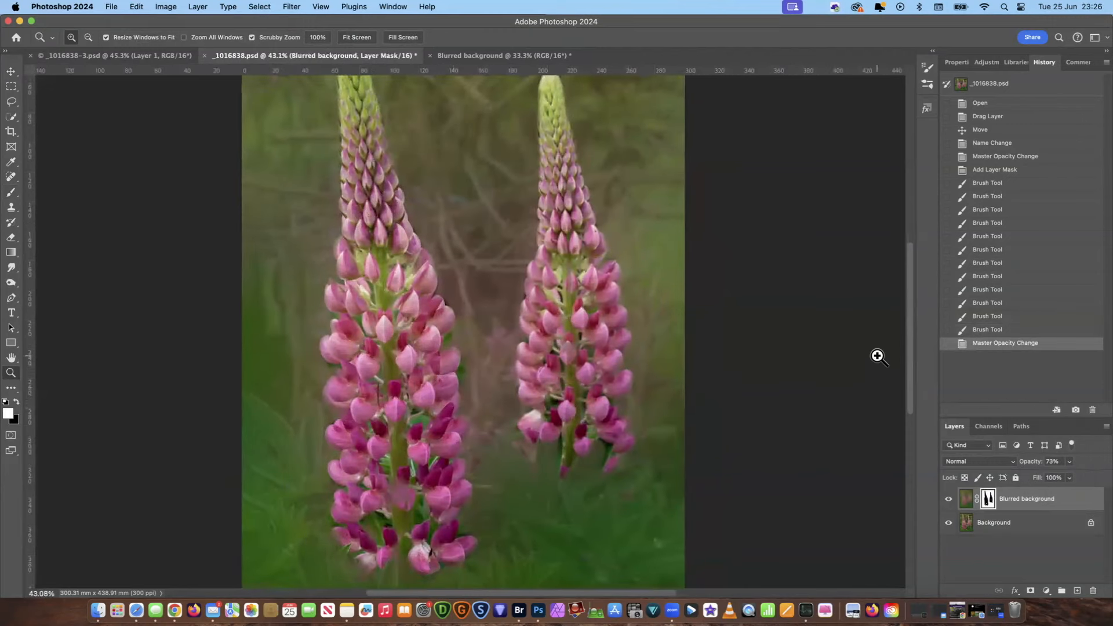
pyautogui.moveTo(911, 353); pyautogui.dragTo(909, 390)
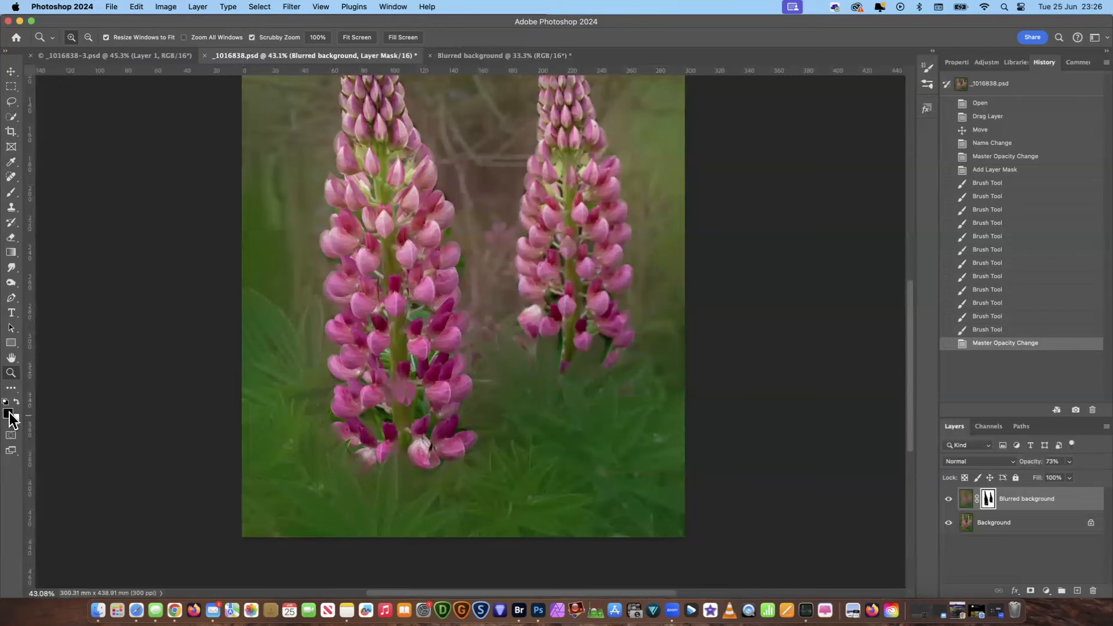
pyautogui.click(13, 194)
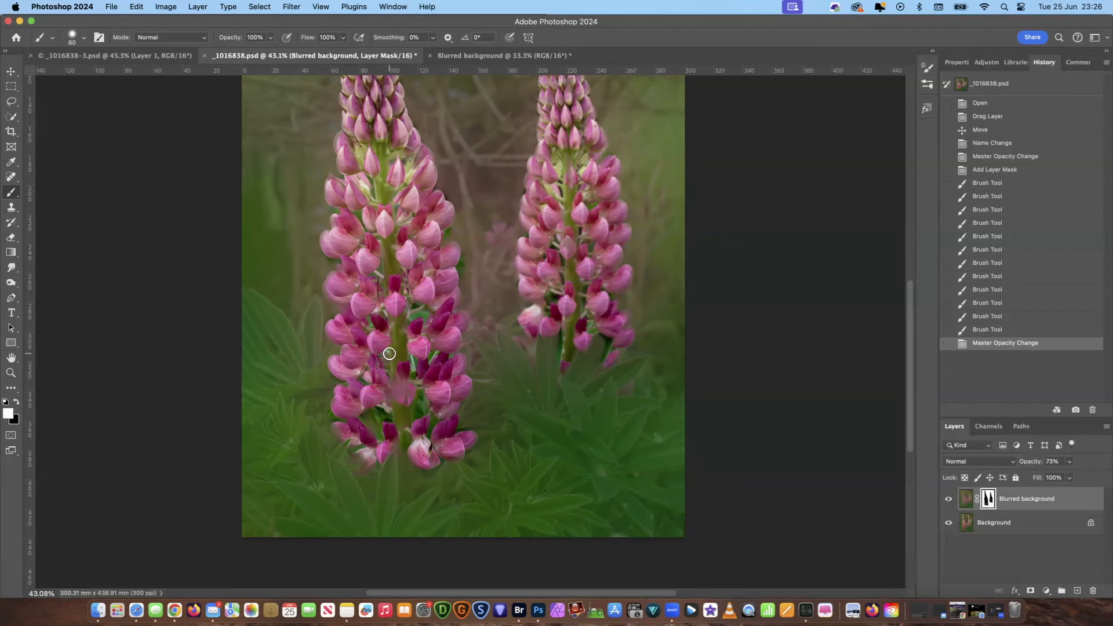
pyautogui.click(385, 356)
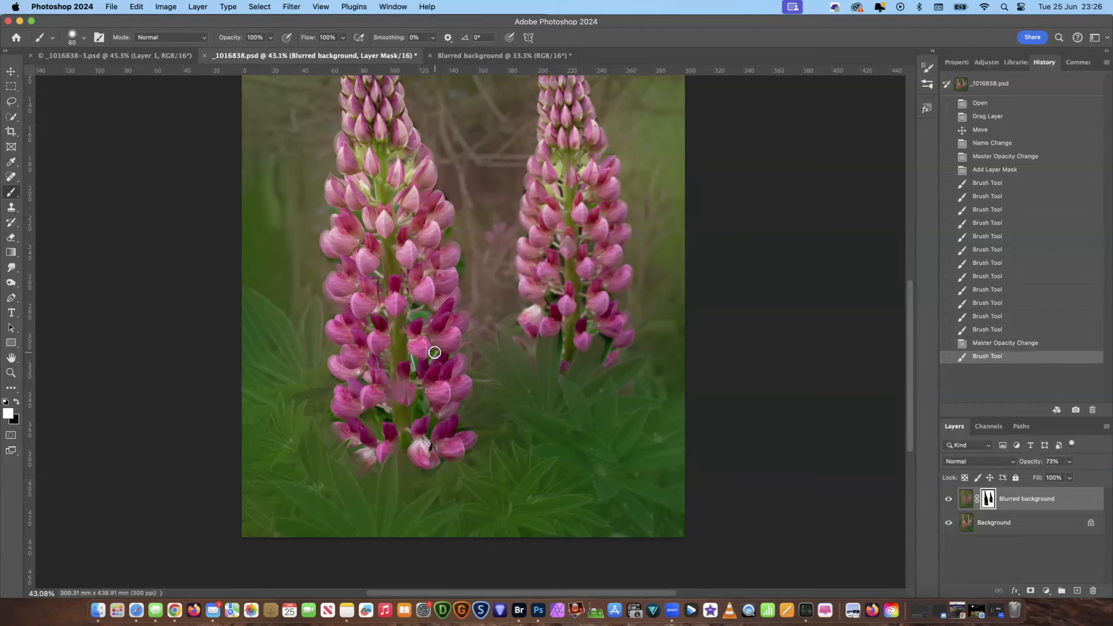
pyautogui.click(432, 355)
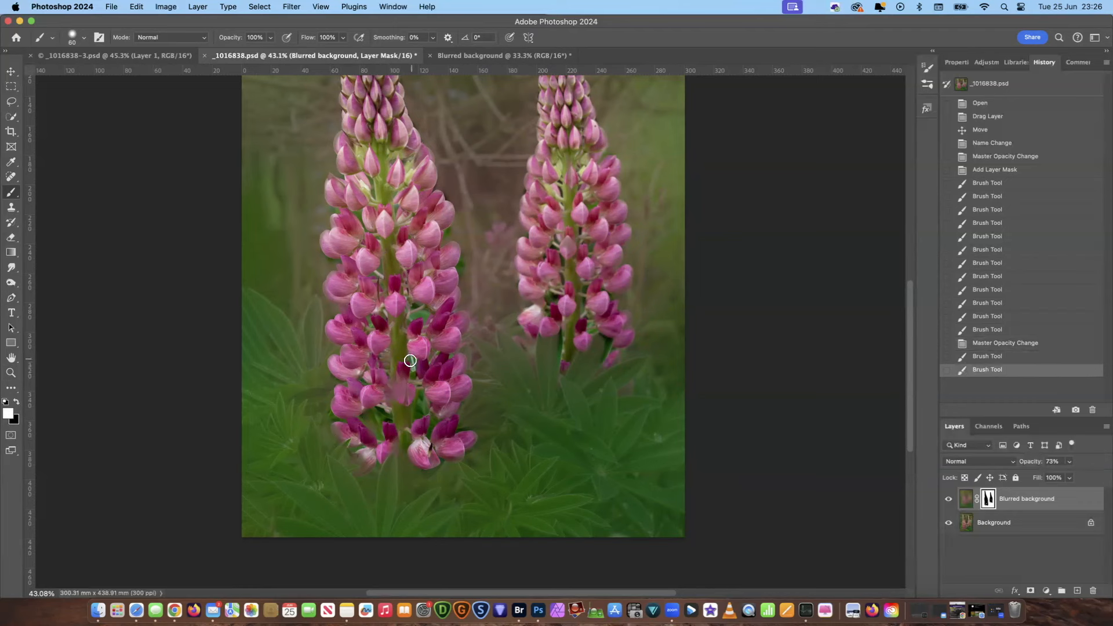
pyautogui.click(380, 333)
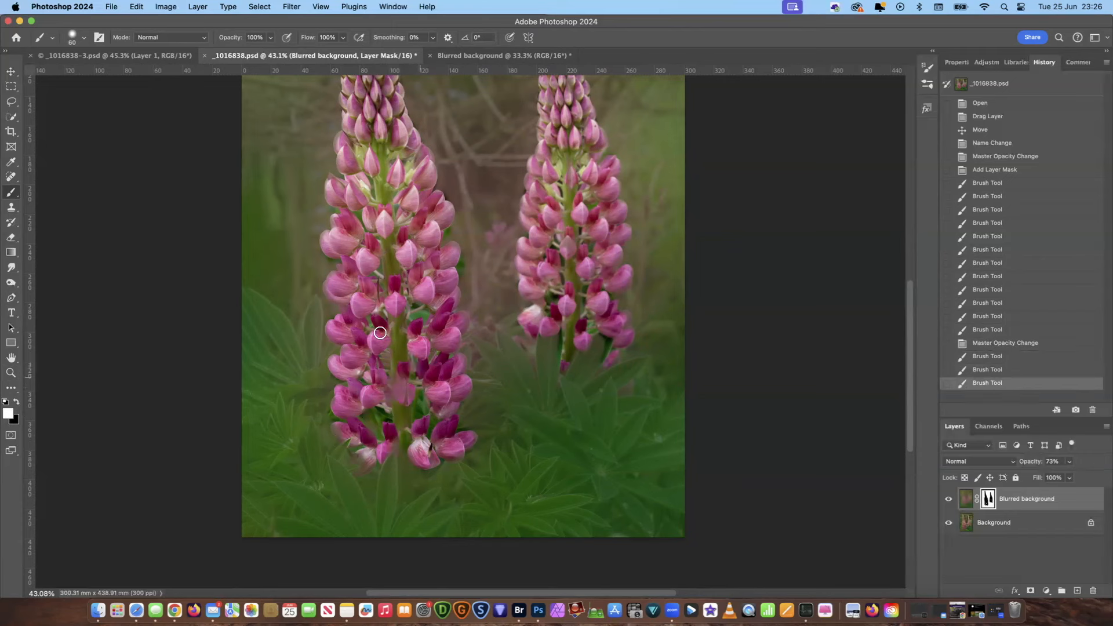
pyautogui.click(371, 326)
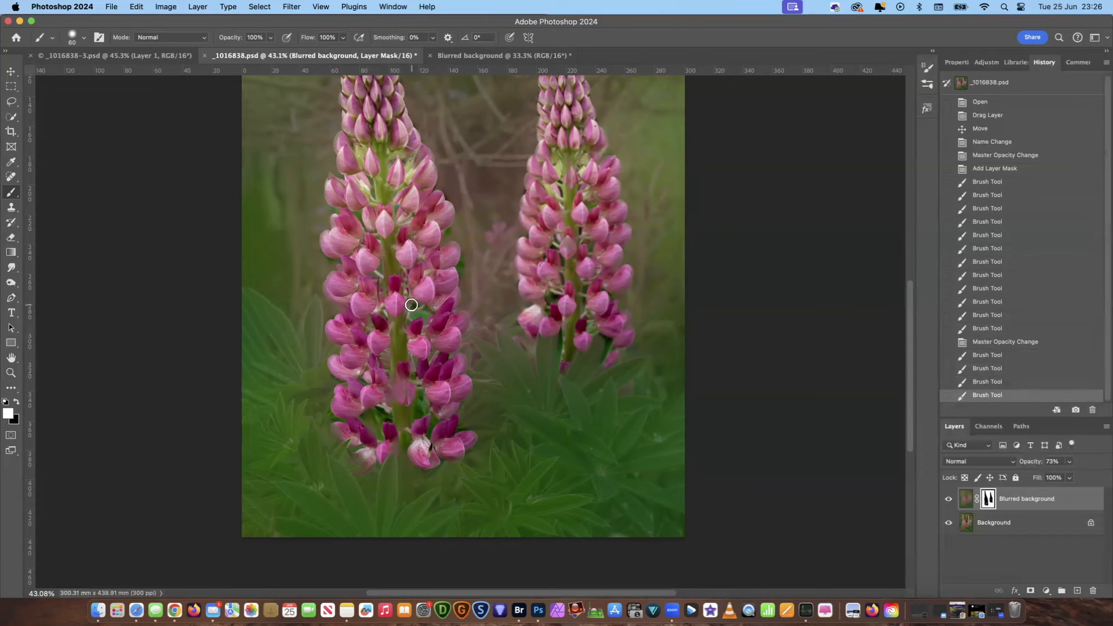
pyautogui.moveTo(413, 317)
pyautogui.mouseDown()
pyautogui.moveTo(403, 291)
pyautogui.moveTo(380, 279)
pyautogui.moveTo(408, 302)
pyautogui.mouseUp()
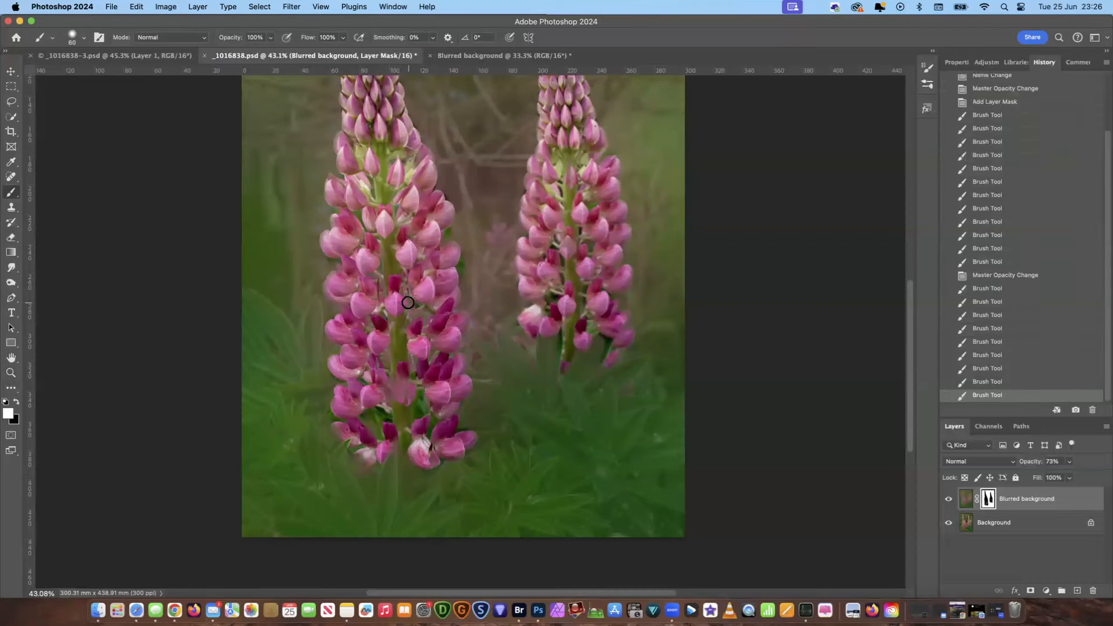
pyautogui.moveTo(450, 230)
pyautogui.mouseDown()
pyautogui.moveTo(445, 243)
pyautogui.moveTo(478, 231)
pyautogui.moveTo(467, 234)
pyautogui.mouseUp()
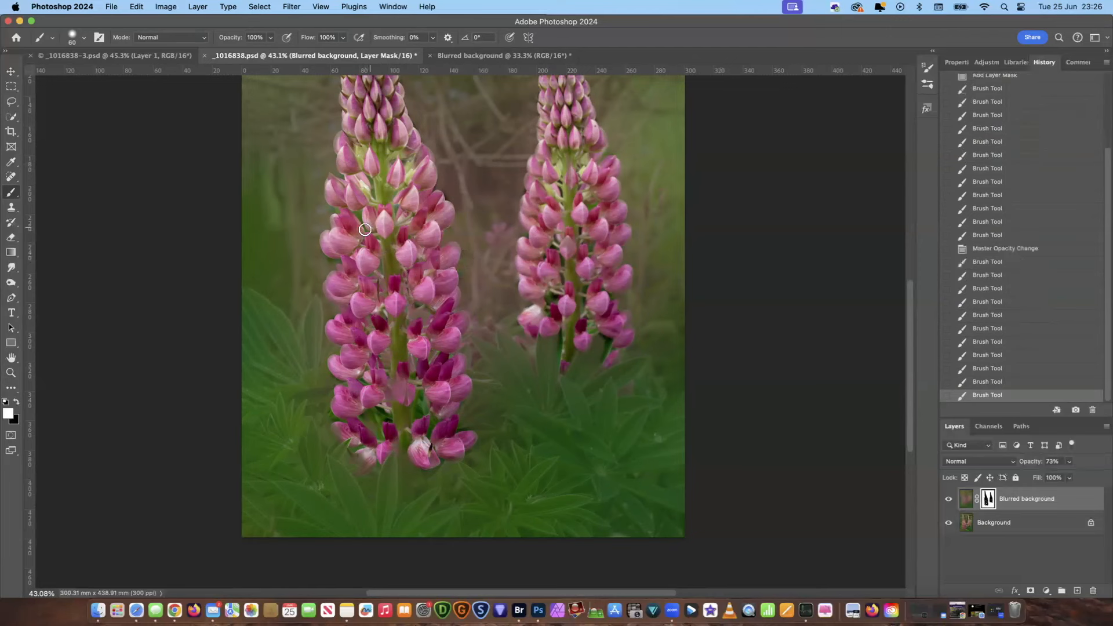
pyautogui.click(358, 212)
pyautogui.click(337, 211)
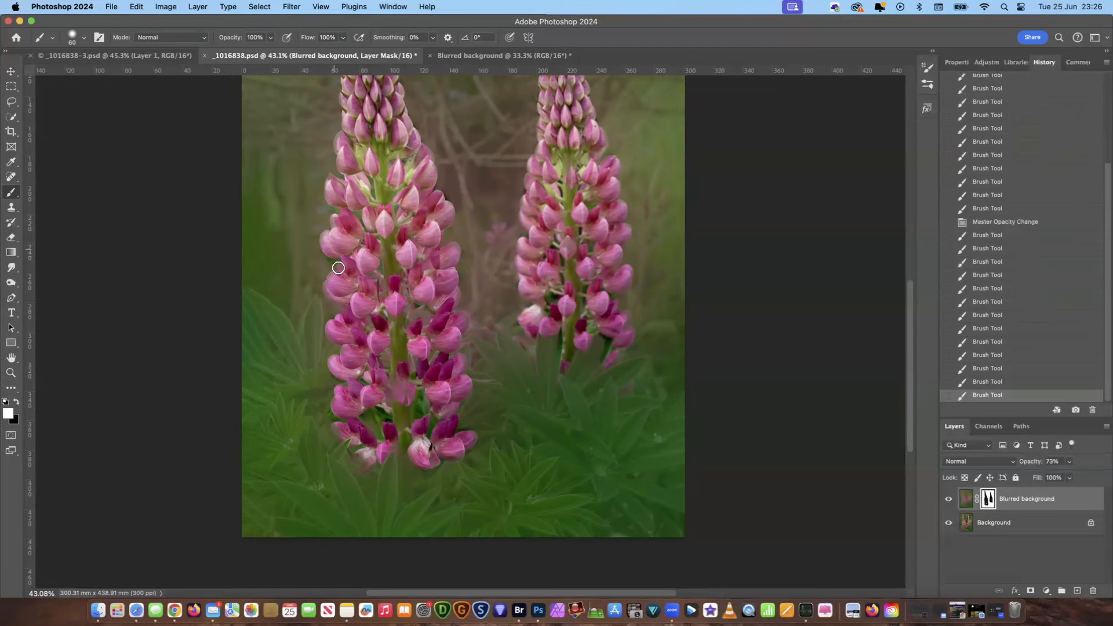
pyautogui.moveTo(322, 255); pyautogui.dragTo(342, 256)
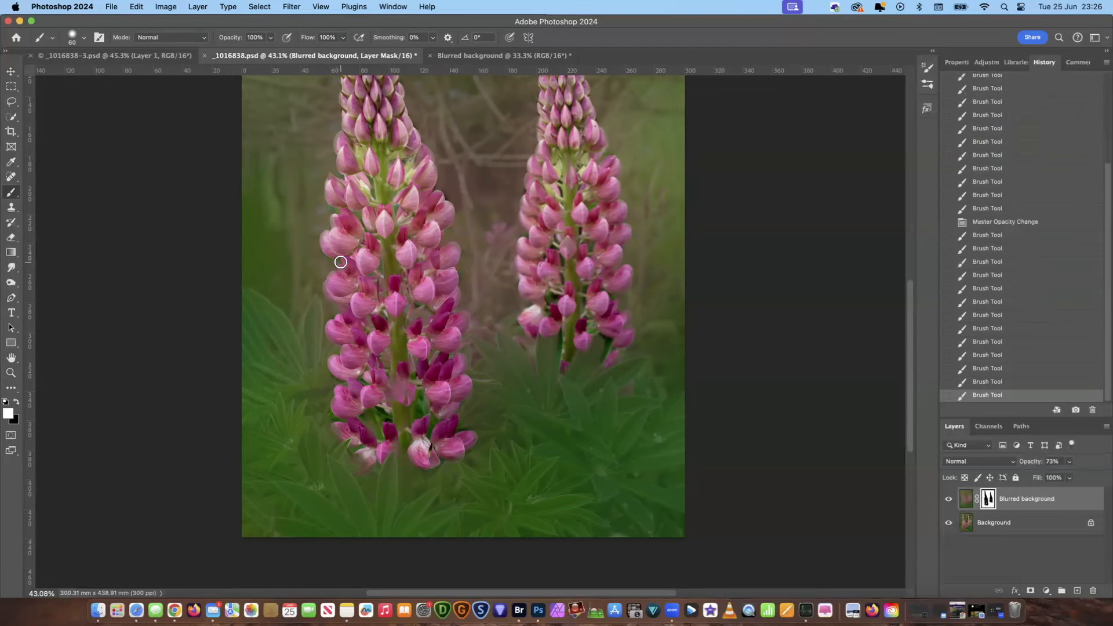
pyautogui.click(342, 386)
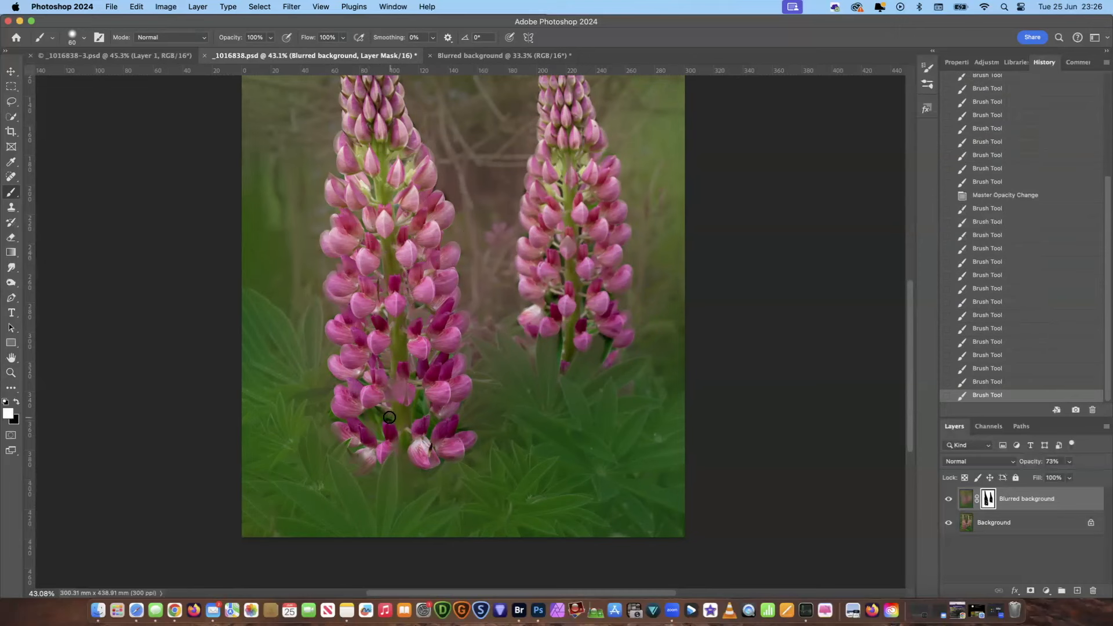
# Dab white on the mask in the gaps around the stem near the base of the taller lupin.
pyautogui.click(421, 420)
pyautogui.click(421, 391)
pyautogui.click(419, 417)
pyautogui.click(421, 406)
pyautogui.click(409, 407)
pyautogui.click(411, 411)
pyautogui.click(435, 419)
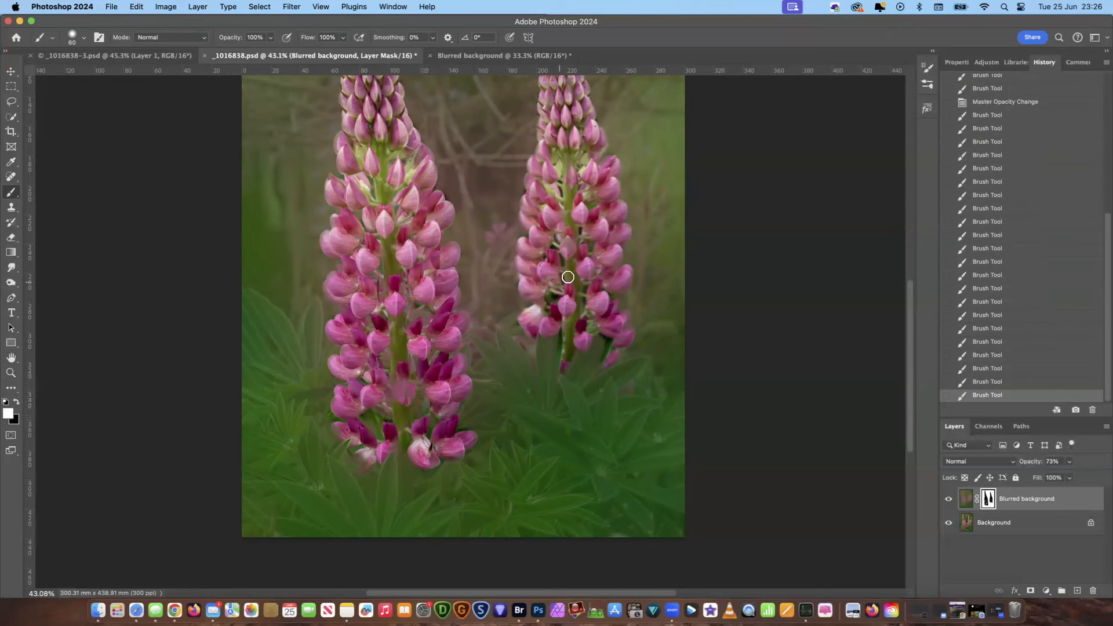
# Dab white on the mask in the gaps between the smaller lupin's lower petals.
pyautogui.click(549, 306)
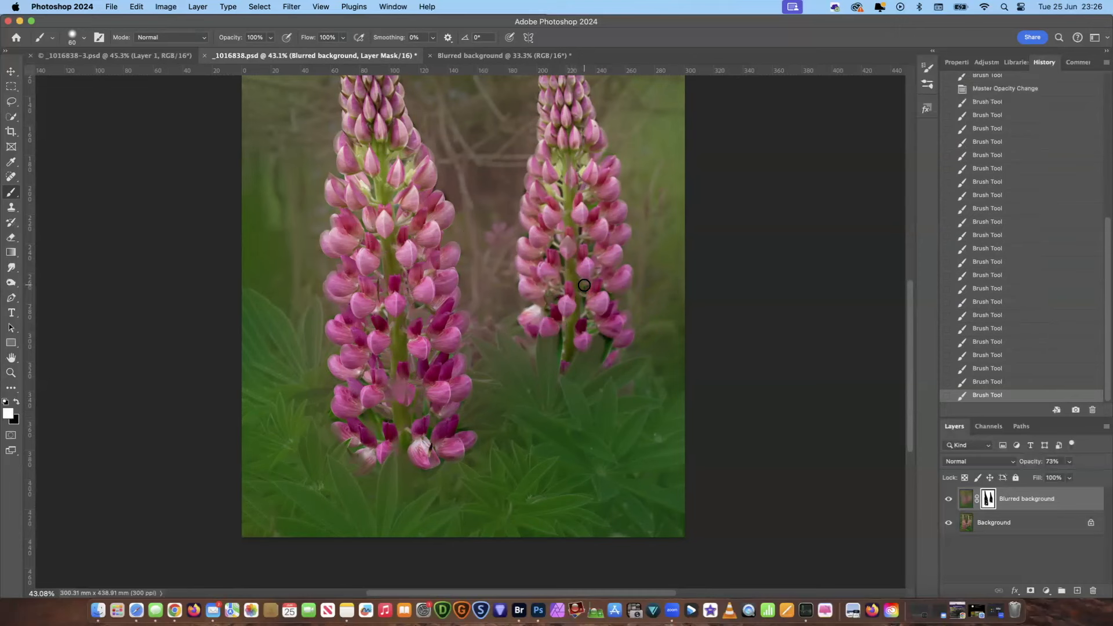
pyautogui.click(586, 323)
pyautogui.click(593, 330)
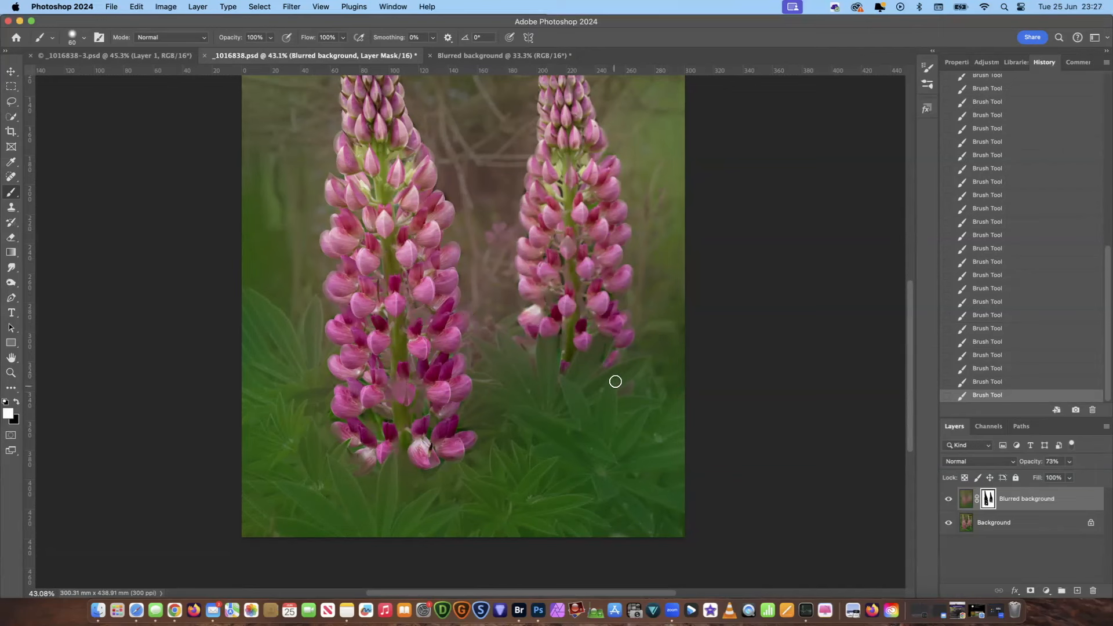
# Check the mask edges with the Blurred background layer at 100% opacity, and return its opacity to 73%.
pyautogui.click(1070, 462)
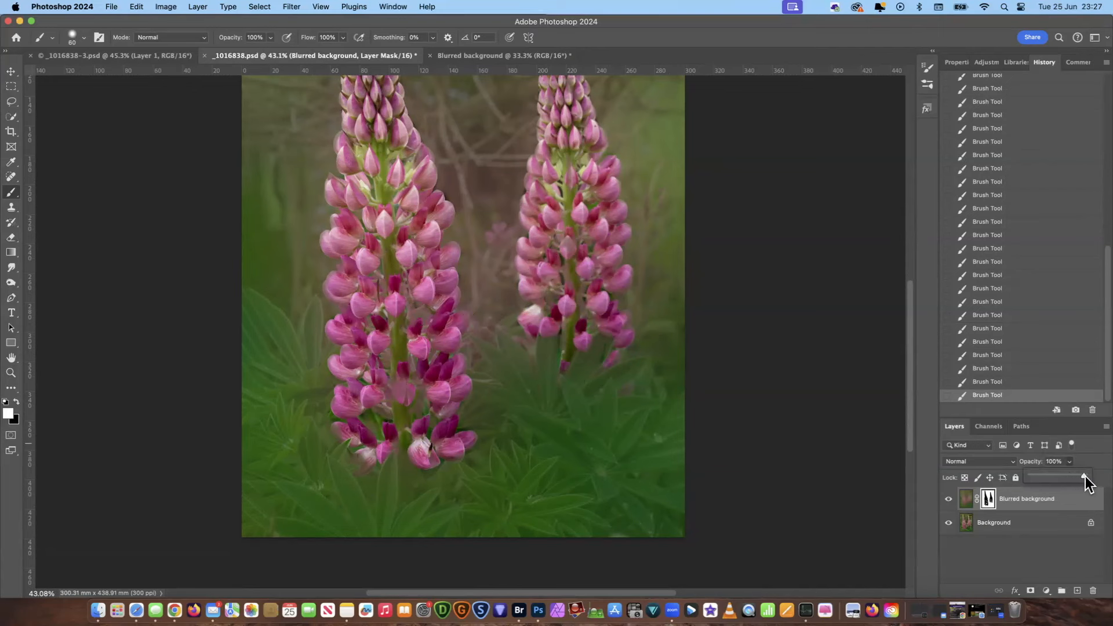
pyautogui.moveTo(1085, 477); pyautogui.dragTo(1089, 477)
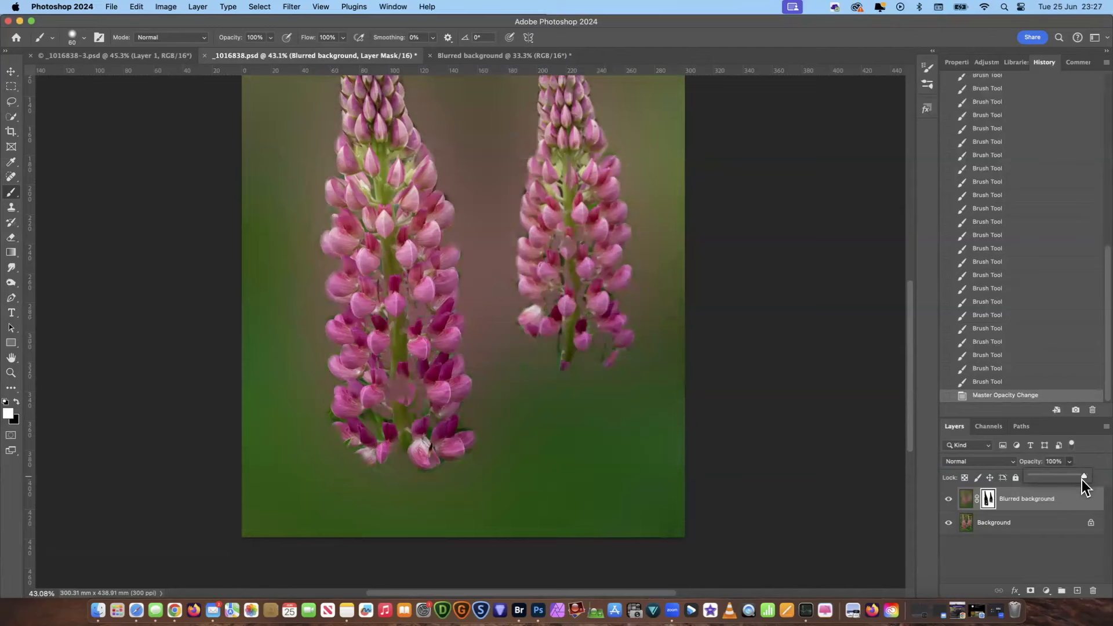
pyautogui.moveTo(1083, 475); pyautogui.dragTo(1073, 475)
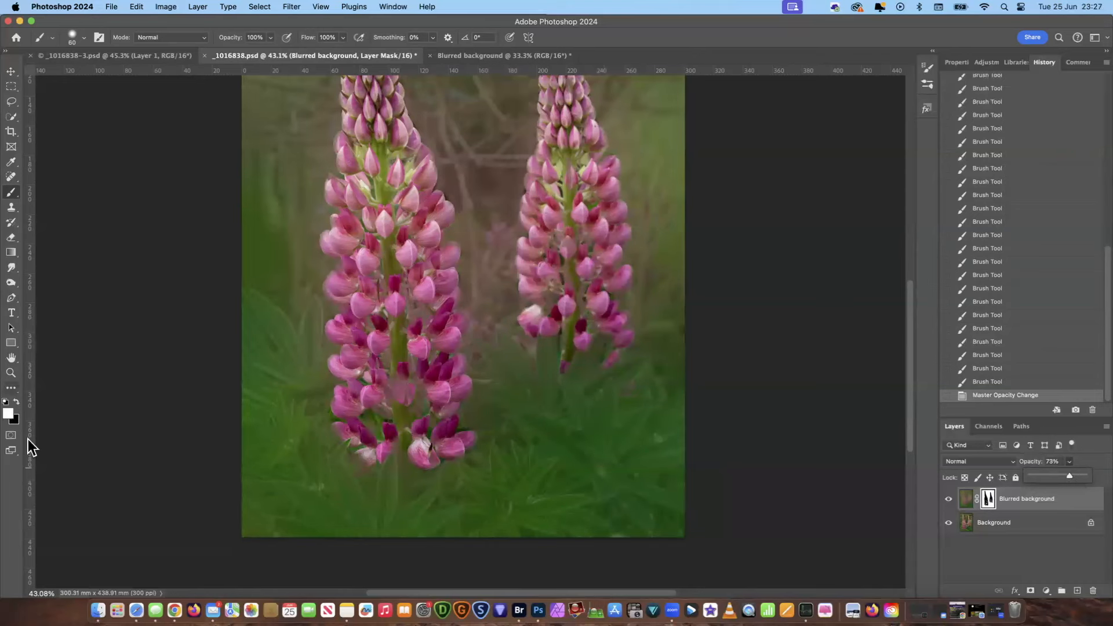
# Paint black on the mask over a gap between the taller lupin's middle petals, and repaint the gap white to restore the blur.
pyautogui.press('x')
pyautogui.moveTo(409, 318); pyautogui.dragTo(435, 319)
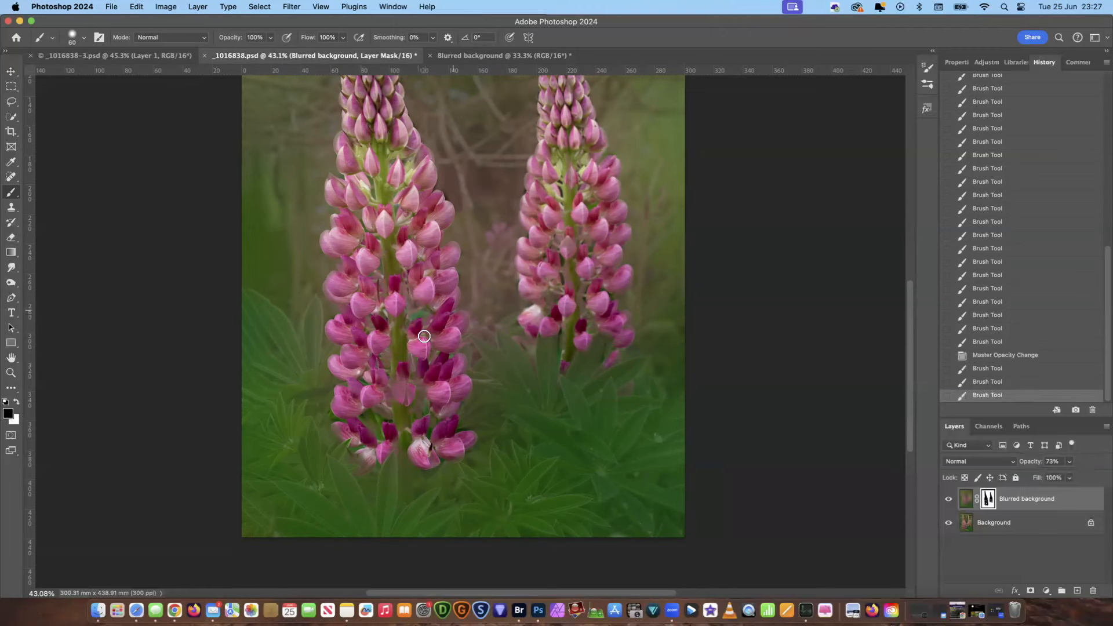
pyautogui.press('x')
pyautogui.moveTo(420, 315); pyautogui.dragTo(388, 319)
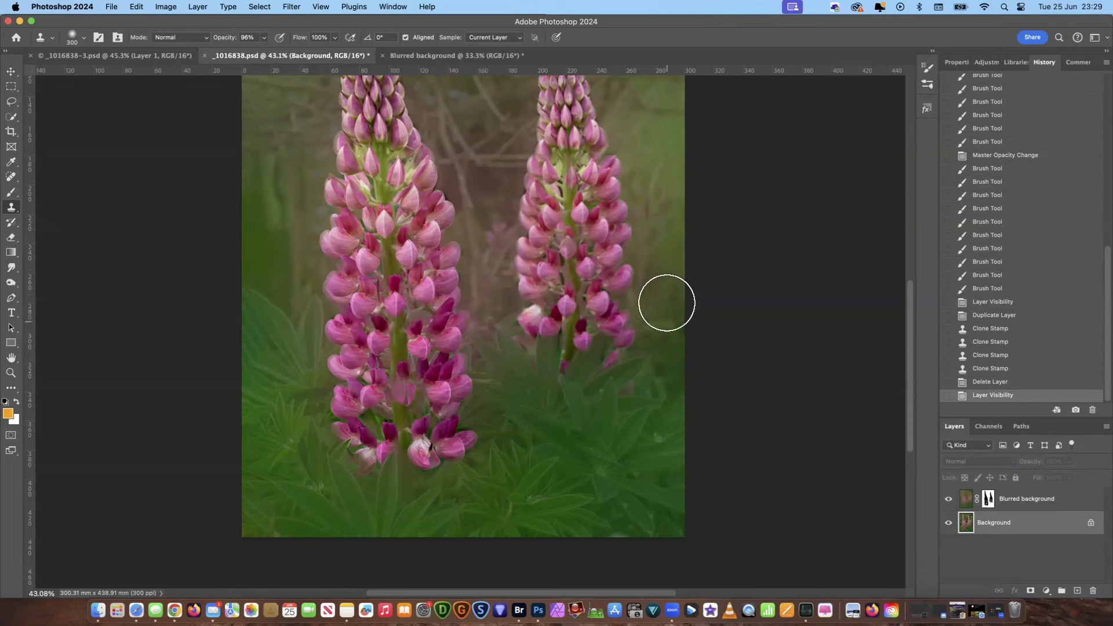
# Look at the _1016838-3.psd version of the photo and return to the _1016838.psd document.
pyautogui.click(145, 57)
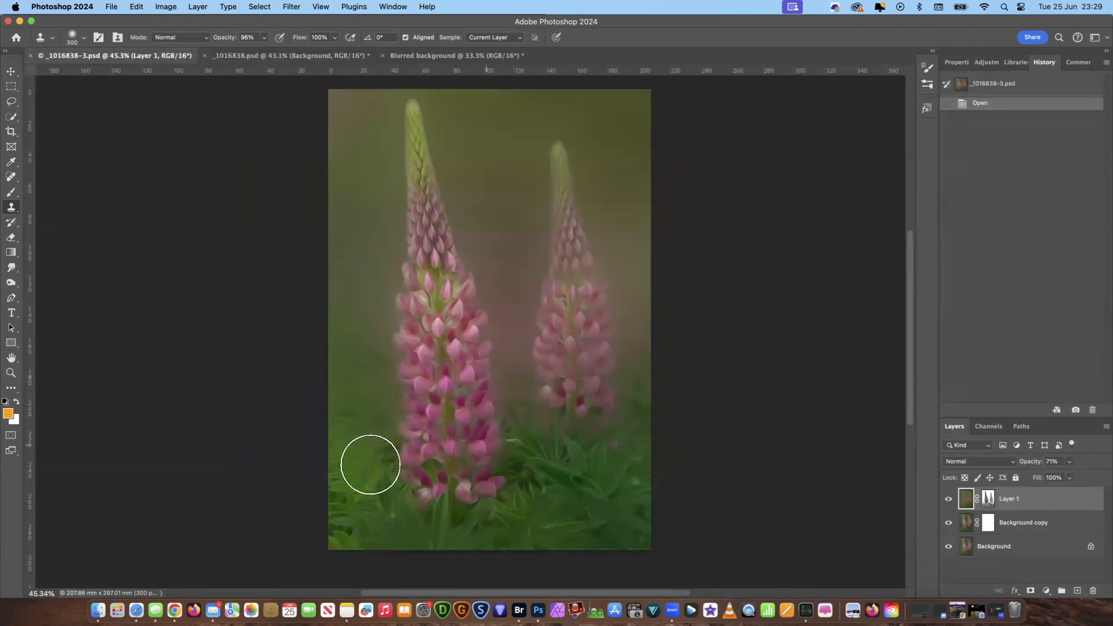
pyautogui.click(295, 54)
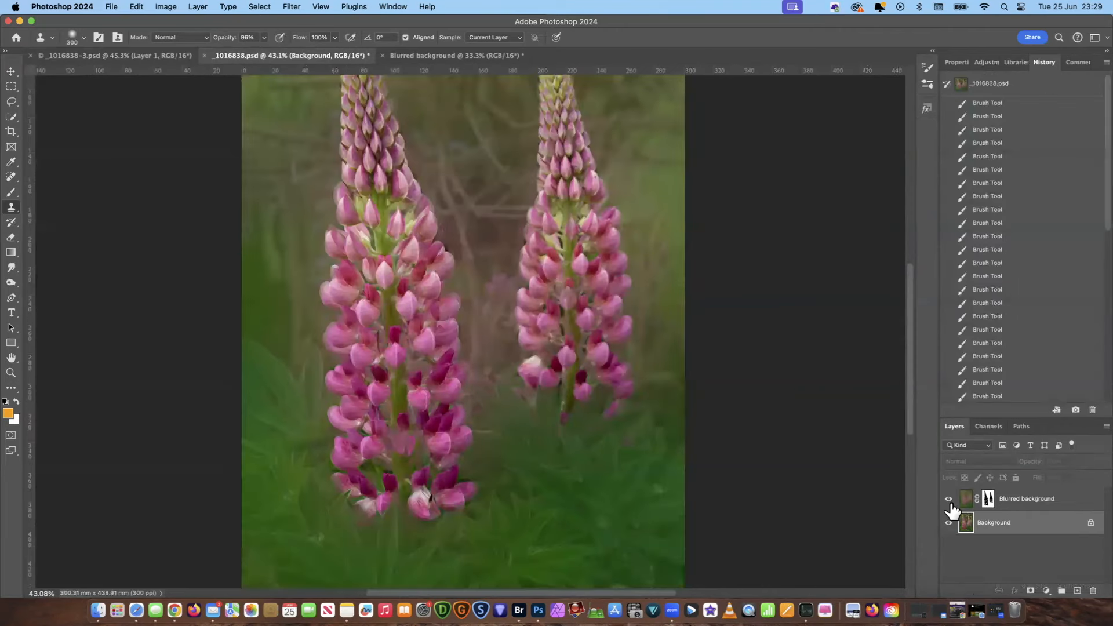
# Hide the Blurred background layer and duplicate the Background layer.
pyautogui.click(948, 500)
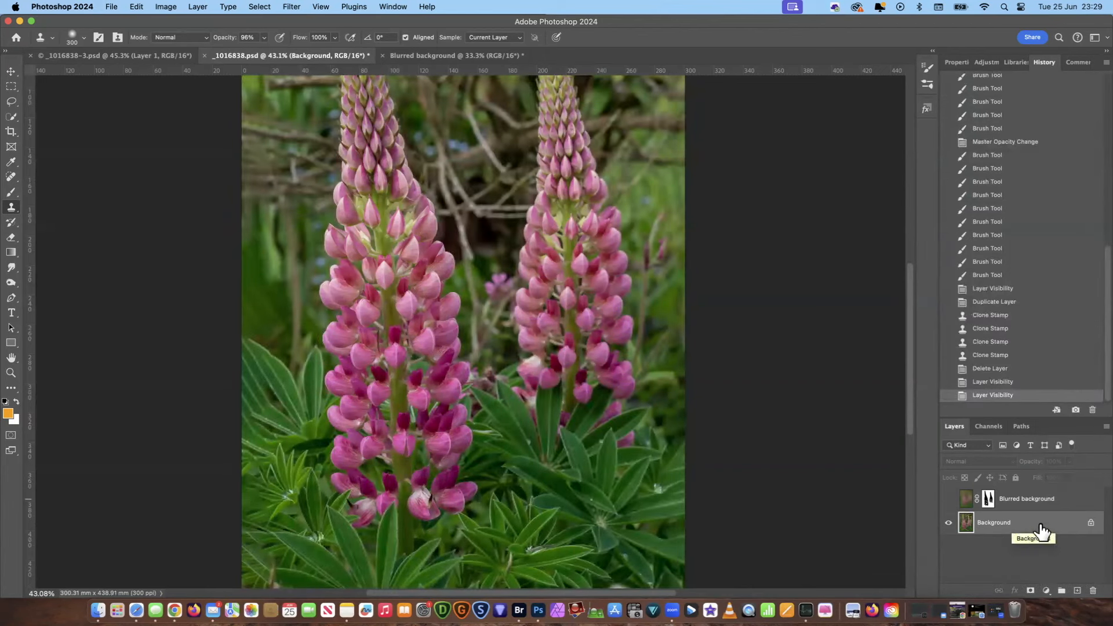
pyautogui.moveTo(1038, 529); pyautogui.dragTo(1078, 590)
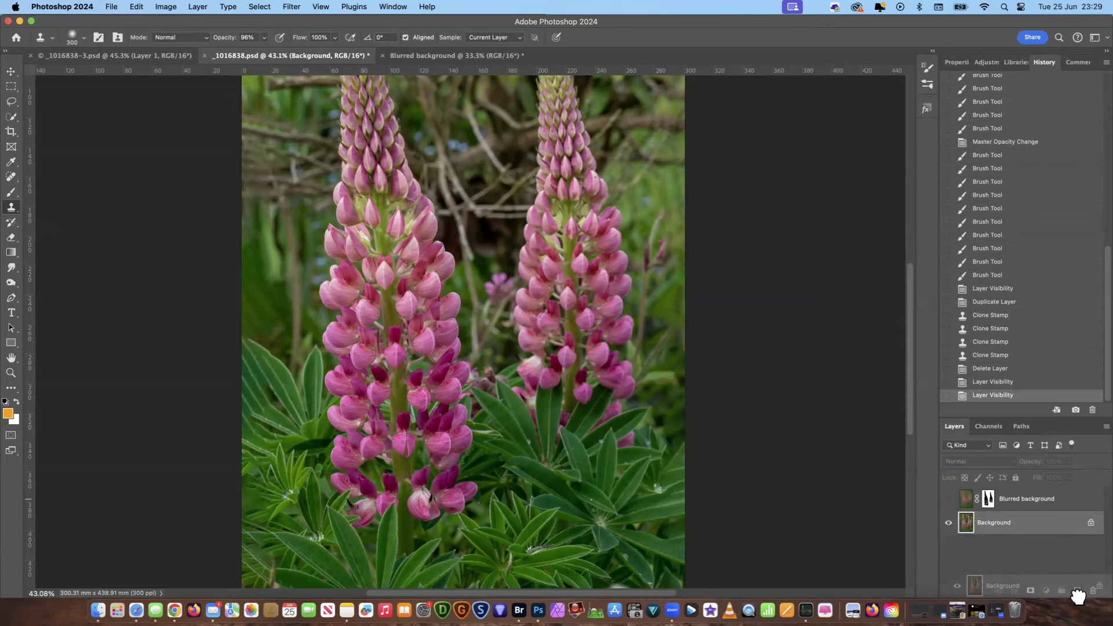
pyautogui.moveTo(1078, 596); pyautogui.dragTo(1077, 591)
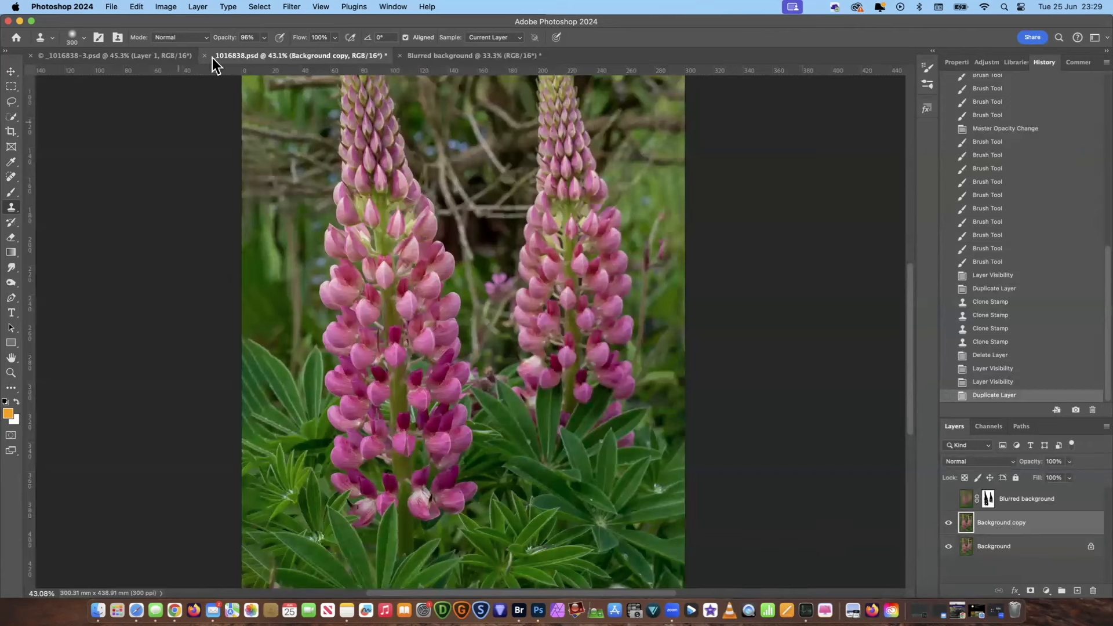
# Set the Clone Stamp opacity to 100% and clone leaves over the background beside the taller lupin, near the photo's left edge.
pyautogui.click(262, 37)
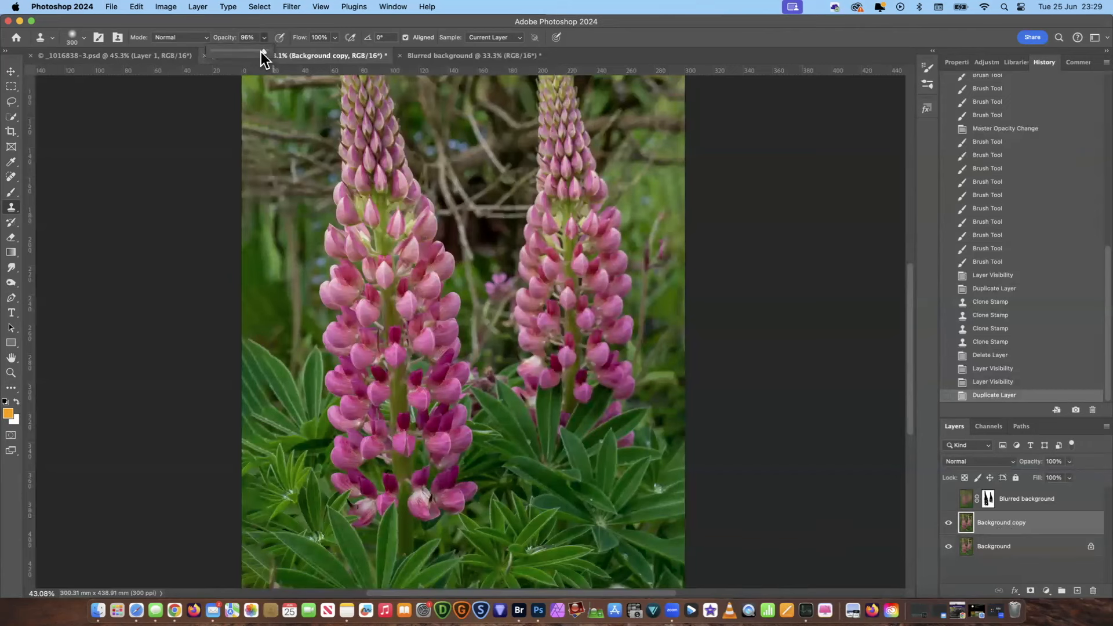
pyautogui.moveTo(261, 51); pyautogui.dragTo(268, 51)
pyautogui.keyDown('alt'); pyautogui.click(287, 390); pyautogui.keyUp('alt')
pyautogui.click(258, 331)
pyautogui.click(278, 341)
pyautogui.click(290, 368)
pyautogui.click(293, 352)
# Clone more foliage from lower leaf areas to fill out the upper leaf edge left of the taller lupin.
pyautogui.keyDown('alt'); pyautogui.click(283, 413); pyautogui.keyUp('alt')
pyautogui.click(292, 336)
pyautogui.click(272, 329)
pyautogui.click(284, 328)
pyautogui.click(299, 324)
pyautogui.click(302, 325)
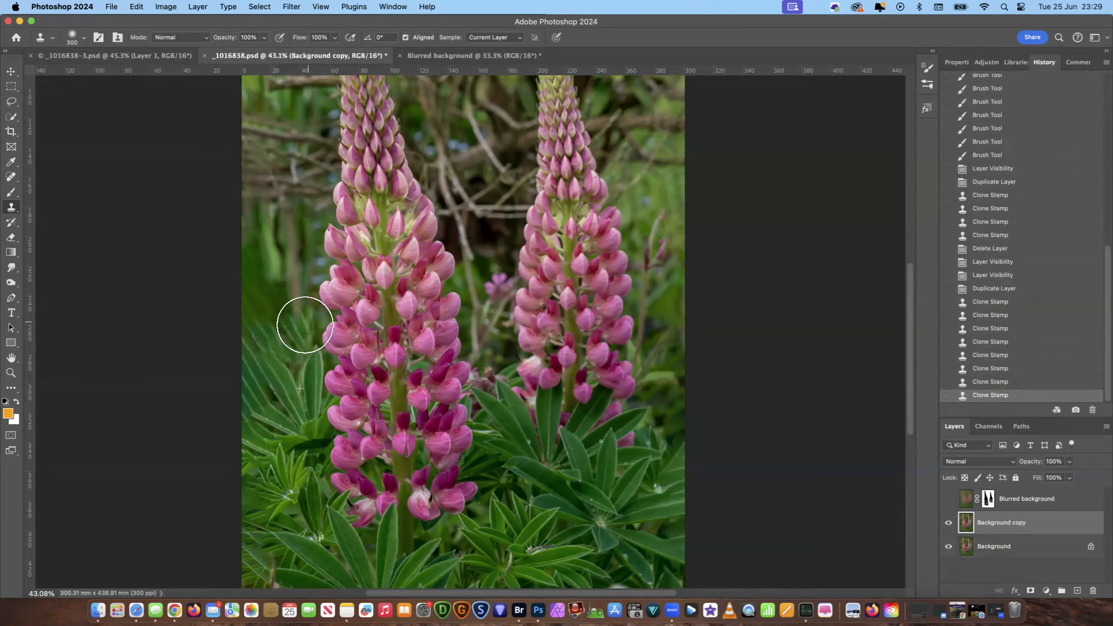
pyautogui.keyDown('alt'); pyautogui.click(288, 374); pyautogui.keyUp('alt')
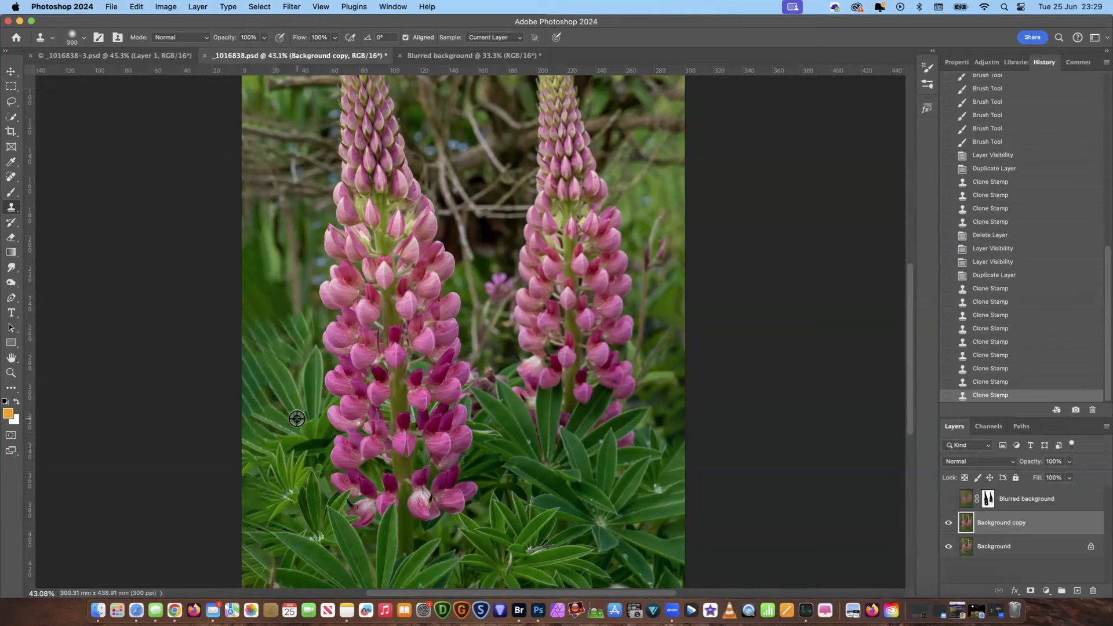
pyautogui.click(259, 325)
pyautogui.click(252, 338)
pyautogui.click(252, 338)
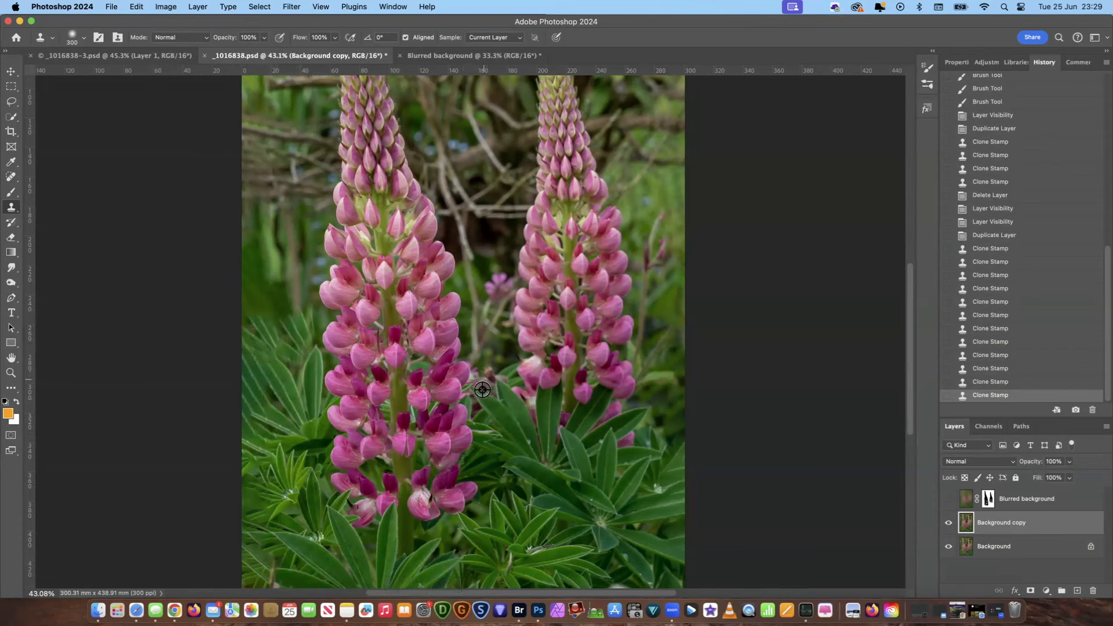
# Clone leaves from below into the gap between the two lupins, building the foliage upwards.
pyautogui.keyDown('alt'); pyautogui.click(519, 422); pyautogui.keyUp('alt')
pyautogui.click(488, 371)
pyautogui.click(487, 352)
pyautogui.click(497, 350)
pyautogui.click(494, 355)
pyautogui.click(479, 329)
pyautogui.click(485, 323)
pyautogui.click(493, 344)
pyautogui.click(497, 339)
pyautogui.click(495, 331)
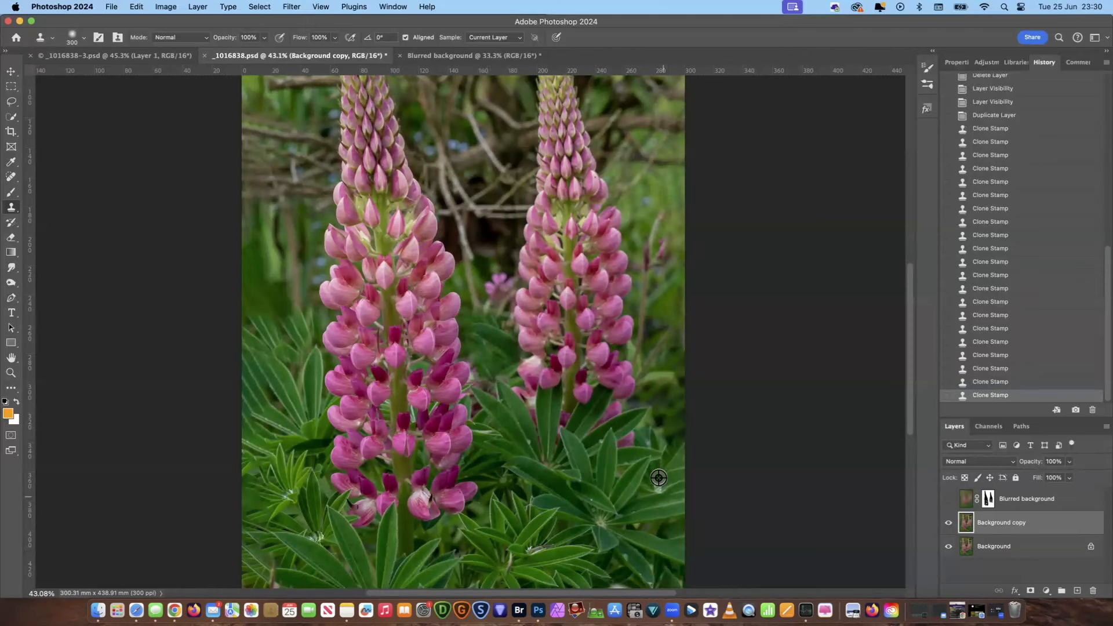
# Clone lower leaves over the background to the right of the shorter lupin's base.
pyautogui.click(655, 360)
pyautogui.click(662, 366)
pyautogui.click(670, 376)
pyautogui.keyDown('alt'); pyautogui.click(631, 507); pyautogui.keyUp('alt')
pyautogui.click(675, 411)
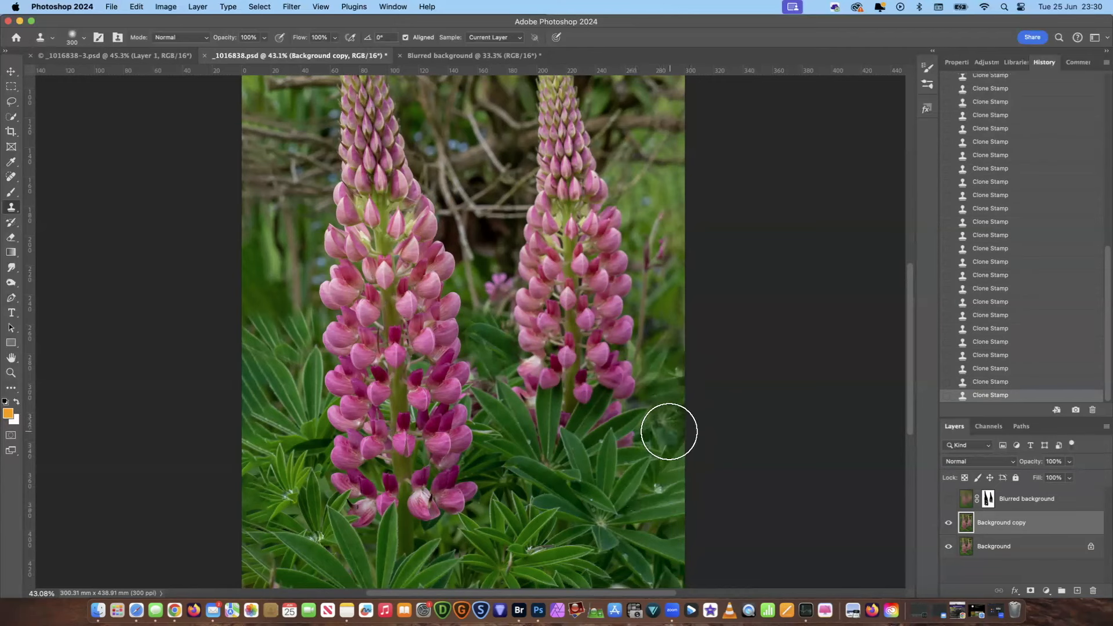
pyautogui.keyDown('alt'); pyautogui.click(645, 503); pyautogui.keyUp('alt')
pyautogui.click(656, 366)
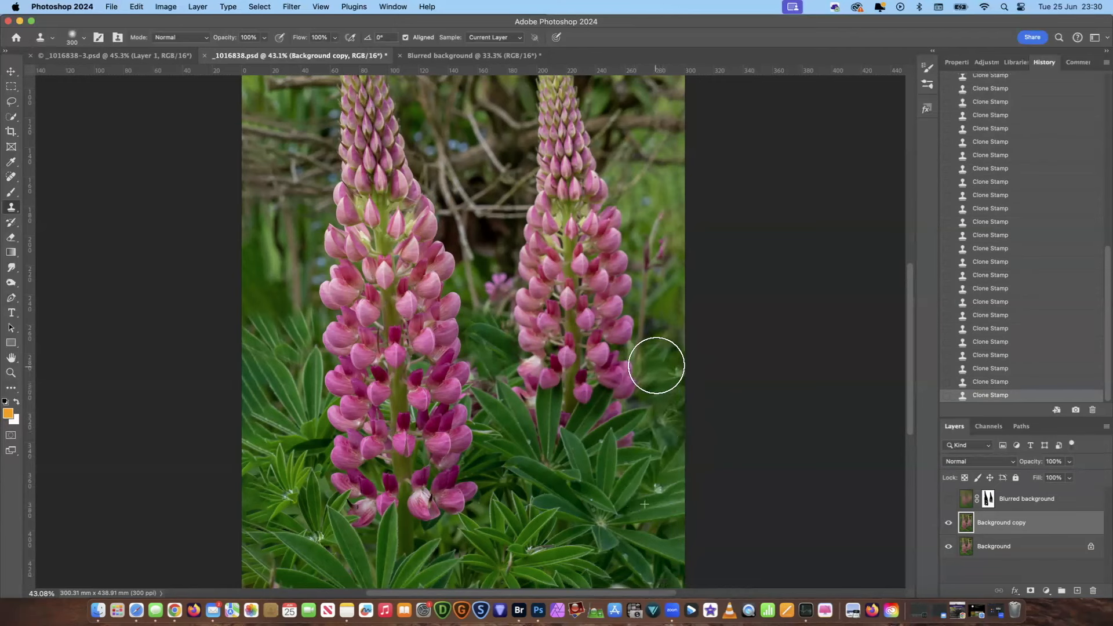
# Extend the cloned foliage higher beside the shorter lupin, using varied leaf sources to even out its upper edge.
pyautogui.click(652, 346)
pyautogui.keyDown('alt'); pyautogui.click(667, 429); pyautogui.keyUp('alt')
pyautogui.click(666, 346)
pyautogui.keyDown('alt'); pyautogui.click(638, 482); pyautogui.keyUp('alt')
pyautogui.click(642, 339)
pyautogui.click(675, 370)
pyautogui.keyDown('alt'); pyautogui.click(629, 514); pyautogui.keyUp('alt')
pyautogui.click(658, 336)
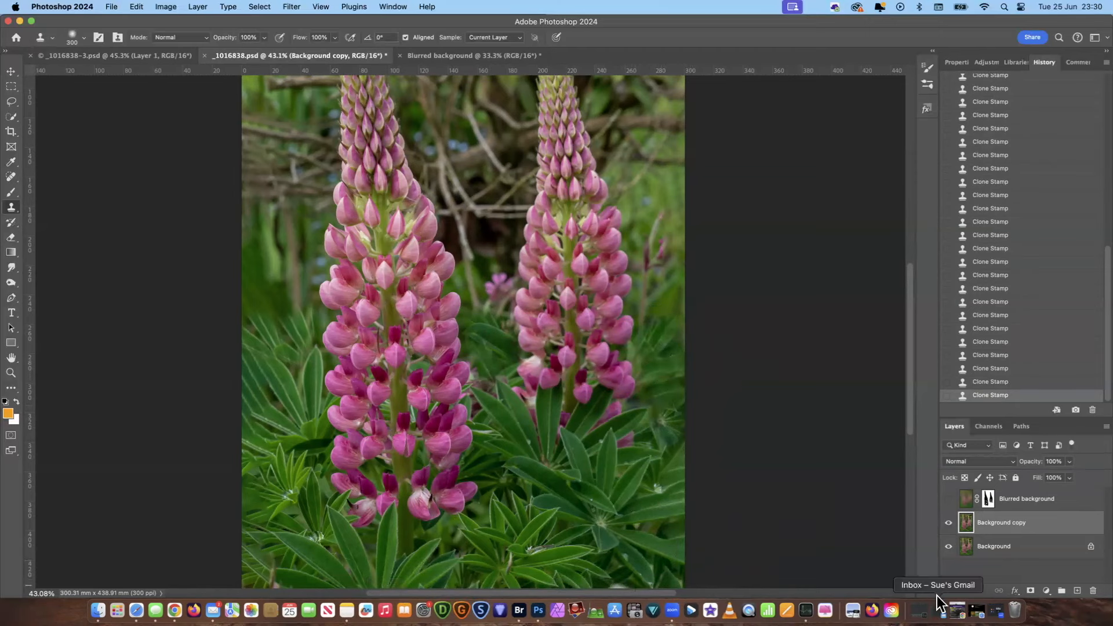
# Rename the Background copy layer as Cloned leaves.
pyautogui.doubleClick(1020, 524)
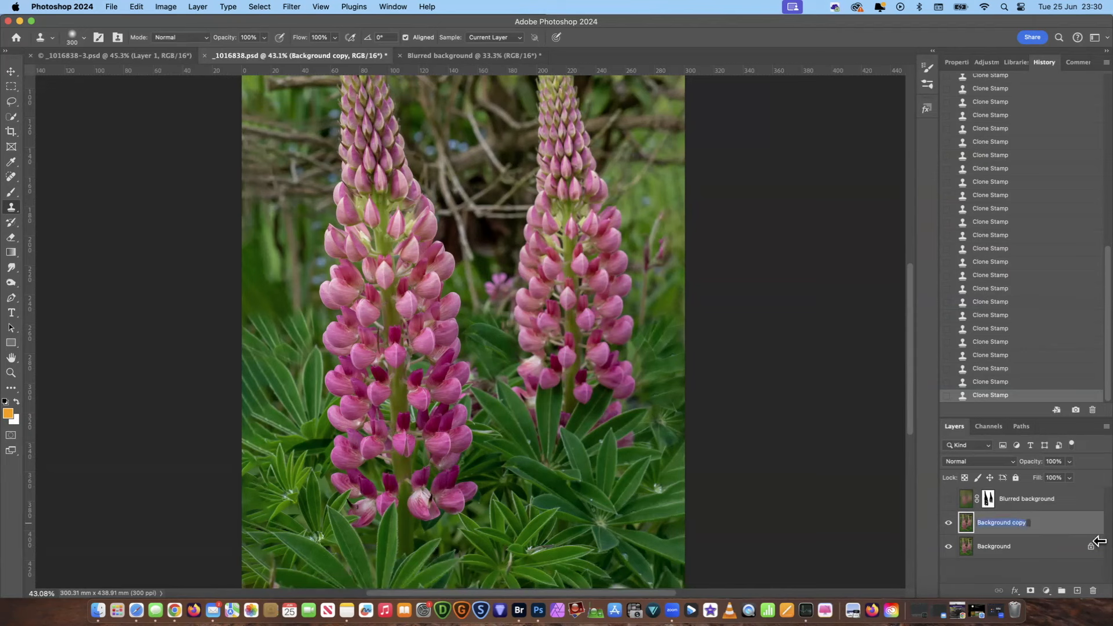
pyautogui.write('C')
pyautogui.press('Return')
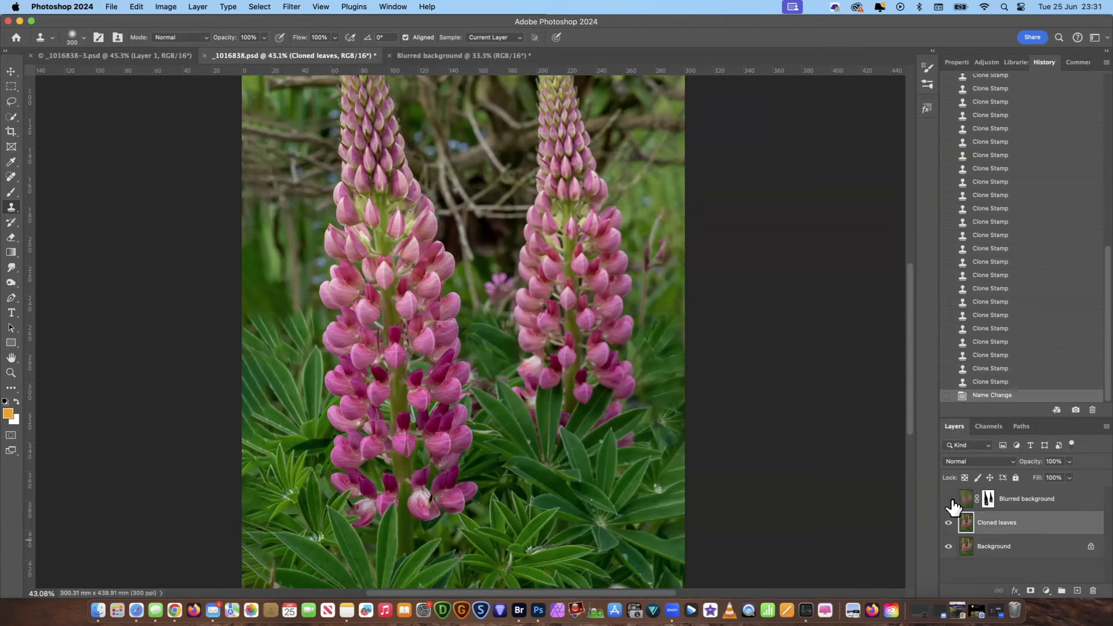
# Show the Blurred background layer and set its opacity to 100%.
pyautogui.click(948, 499)
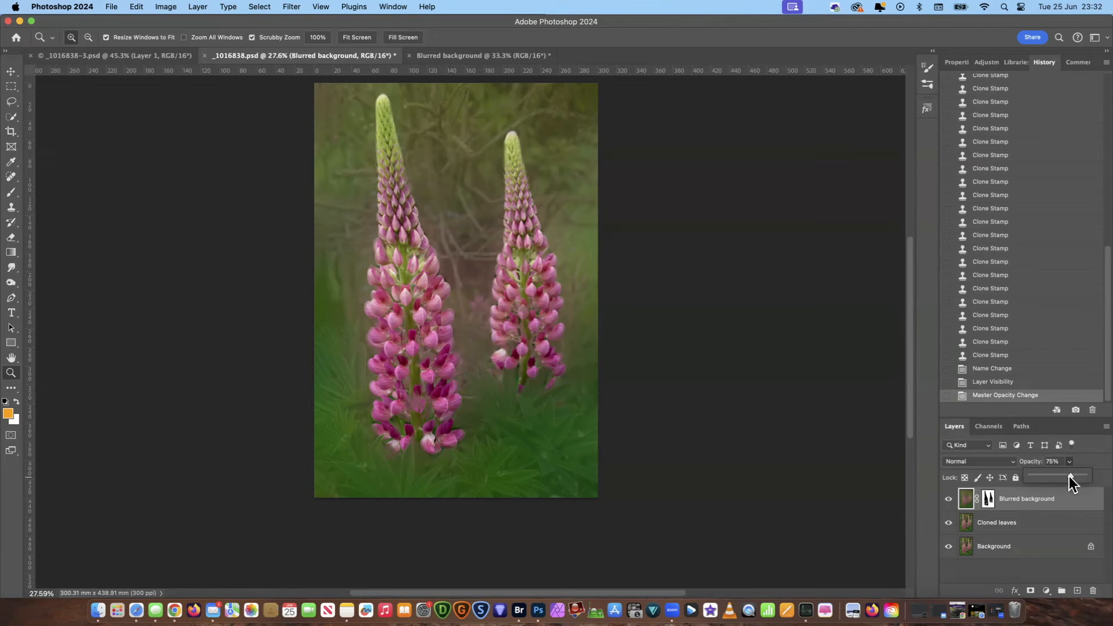
pyautogui.moveTo(1072, 483); pyautogui.dragTo(1090, 482)
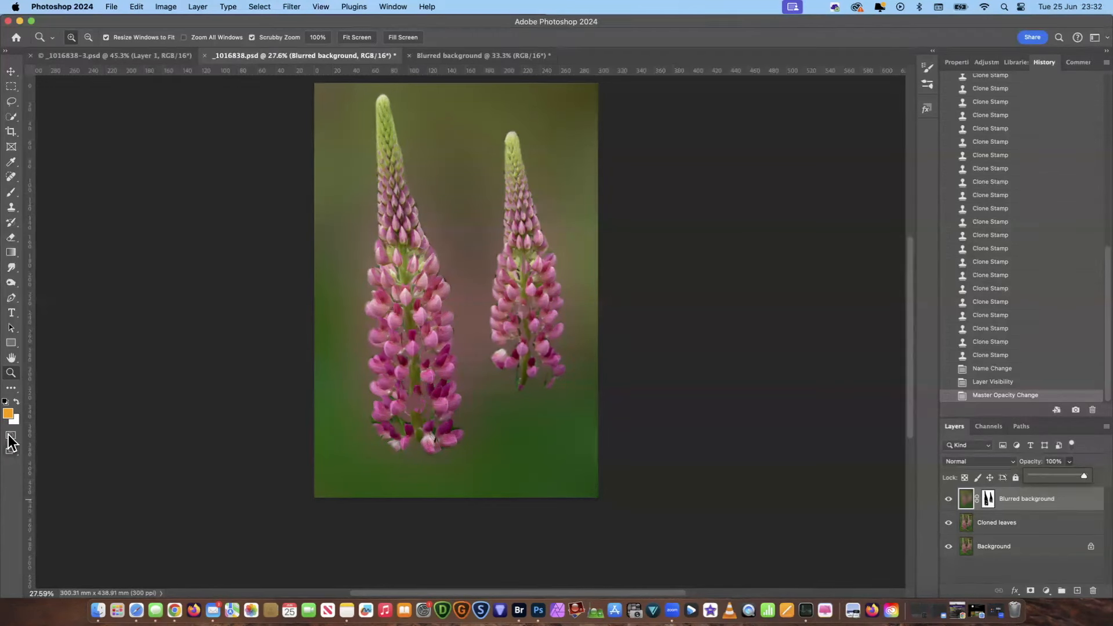
# Paint black with the Brush on the Blurred background layer's mask to reveal the leaves across the lower photo around both lupins.
pyautogui.click(5, 402)
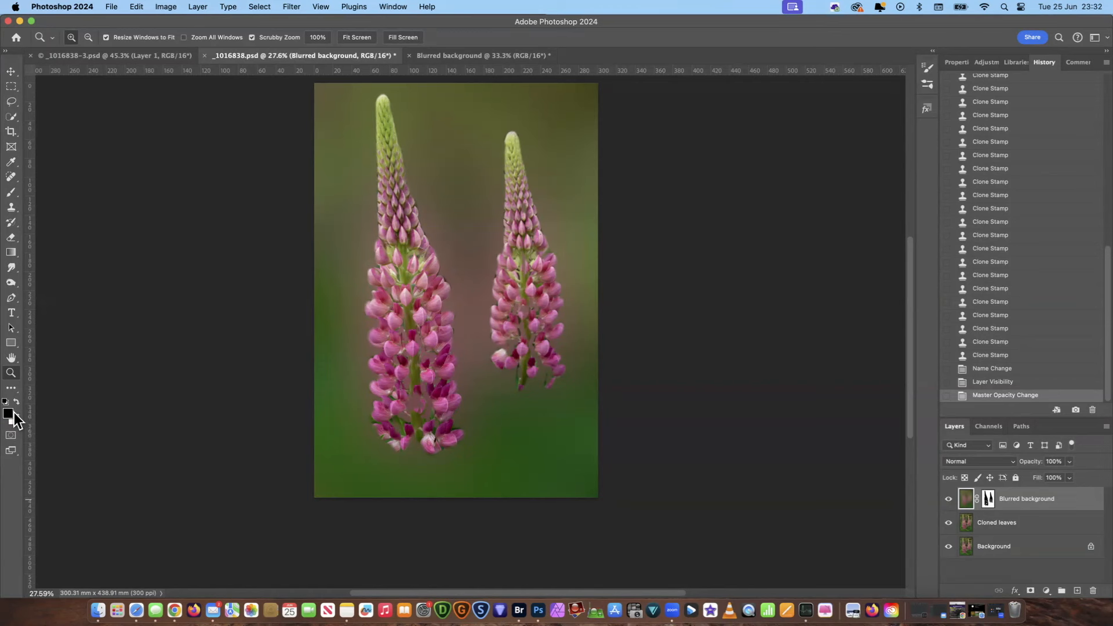
pyautogui.click(12, 195)
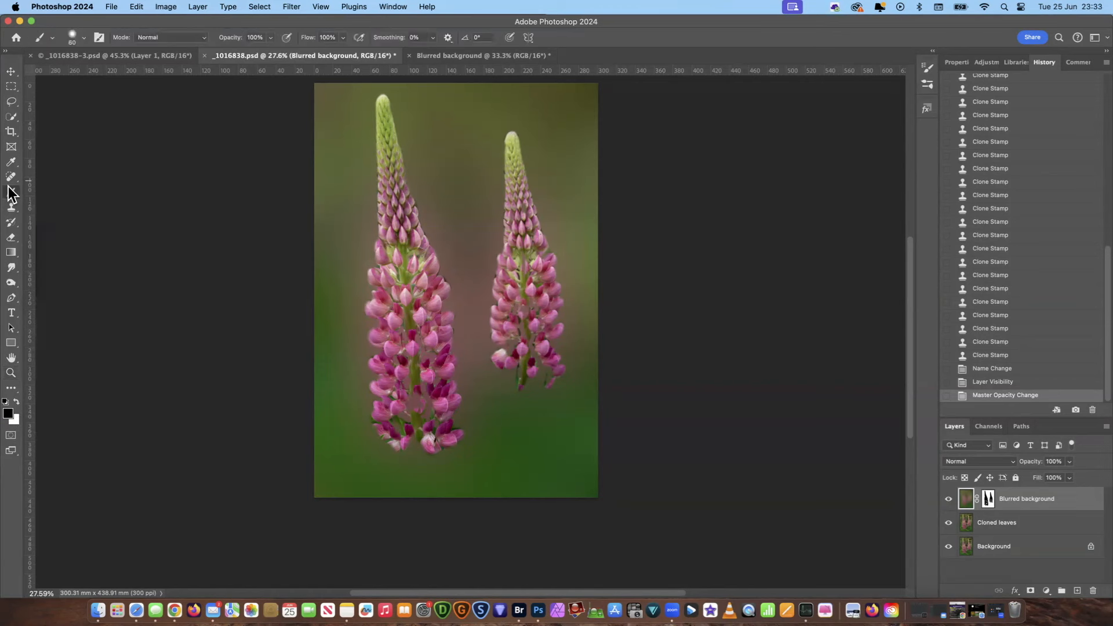
pyautogui.click(989, 500)
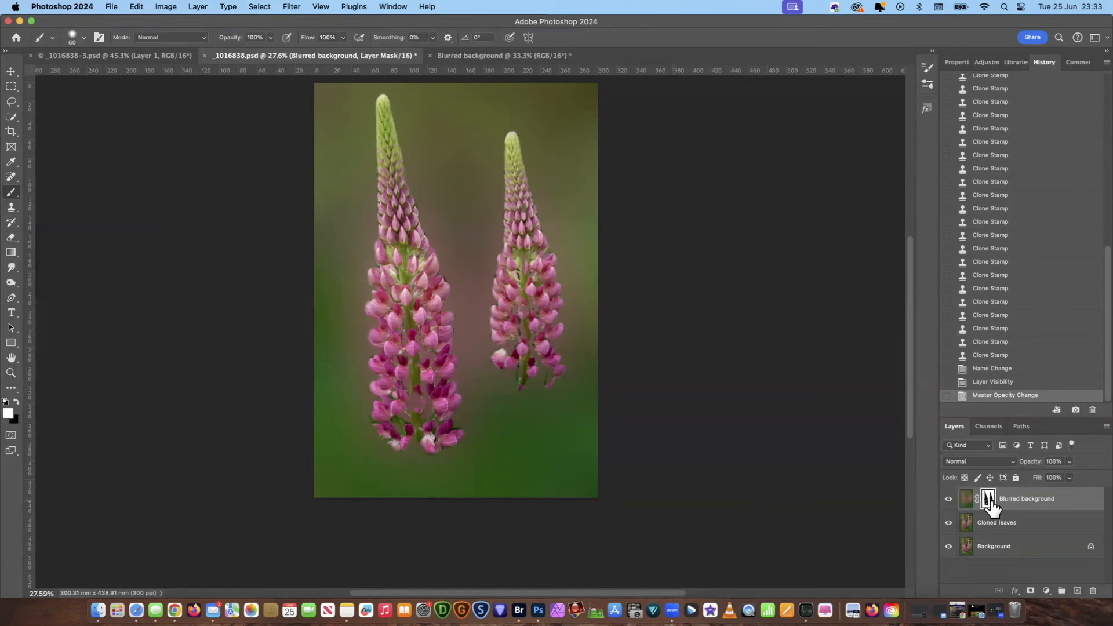
pyautogui.click(966, 499)
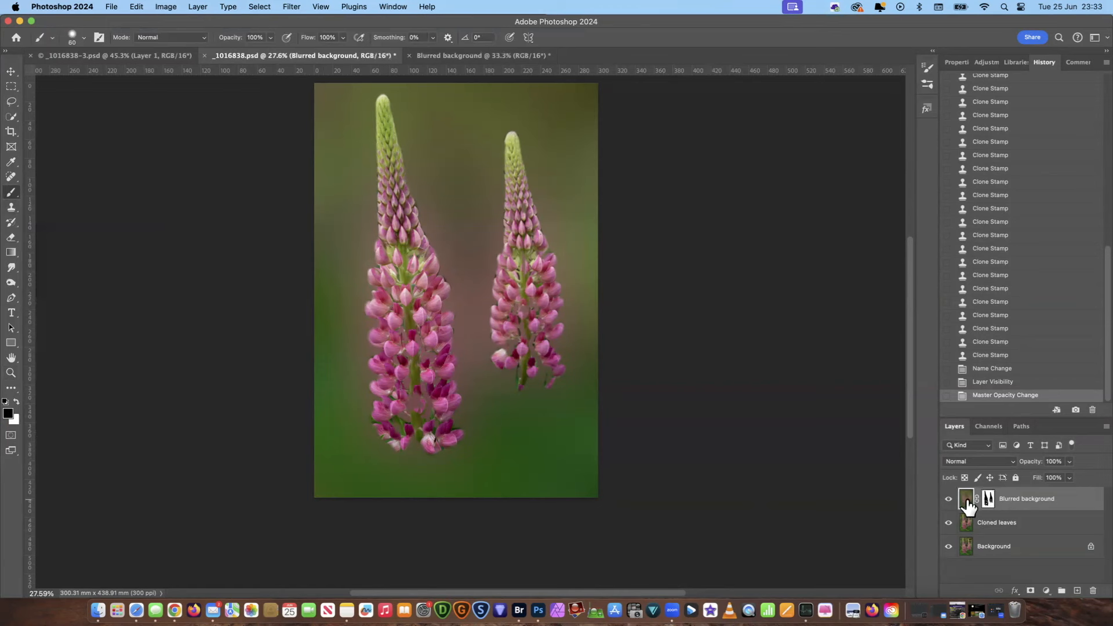
pyautogui.click(988, 500)
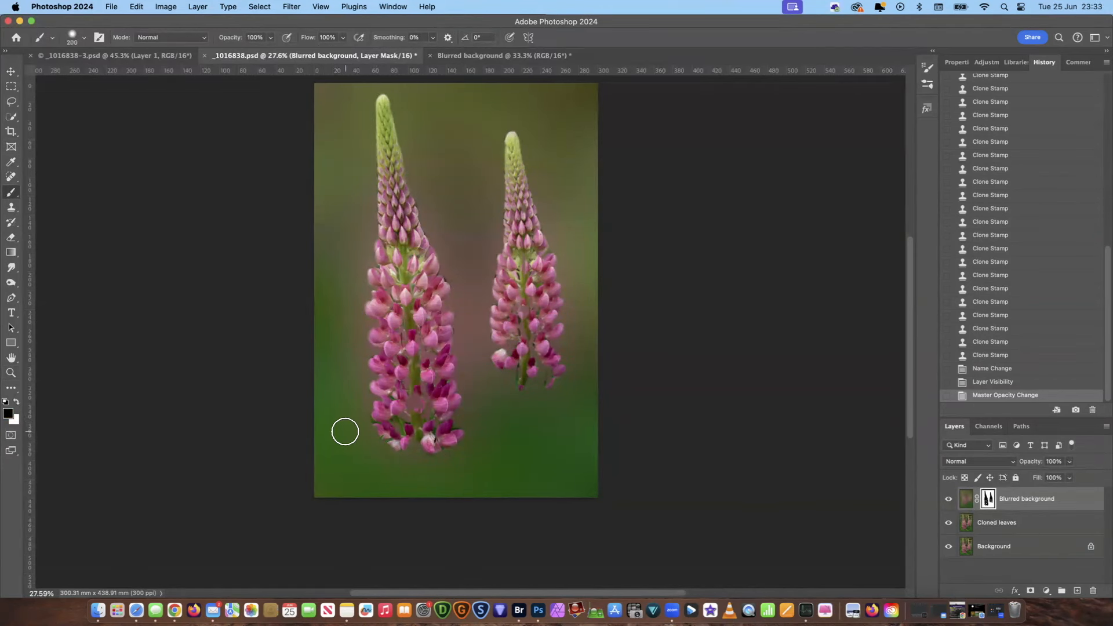
pyautogui.moveTo(345, 431)
pyautogui.mouseDown()
pyautogui.moveTo(329, 511)
pyautogui.moveTo(348, 478)
pyautogui.moveTo(338, 447)
pyautogui.moveTo(354, 429)
pyautogui.moveTo(384, 475)
pyautogui.moveTo(336, 482)
pyautogui.moveTo(409, 481)
pyautogui.moveTo(419, 456)
pyautogui.moveTo(381, 488)
pyautogui.moveTo(471, 485)
pyautogui.moveTo(434, 463)
pyautogui.moveTo(425, 479)
pyautogui.moveTo(355, 440)
pyautogui.moveTo(356, 396)
pyautogui.moveTo(324, 450)
pyautogui.moveTo(325, 343)
pyautogui.moveTo(339, 362)
pyautogui.moveTo(345, 336)
pyautogui.moveTo(356, 339)
pyautogui.moveTo(353, 404)
pyautogui.moveTo(363, 396)
pyautogui.moveTo(323, 333)
pyautogui.moveTo(353, 342)
pyautogui.moveTo(351, 321)
pyautogui.moveTo(326, 310)
pyautogui.moveTo(366, 325)
pyautogui.mouseUp()
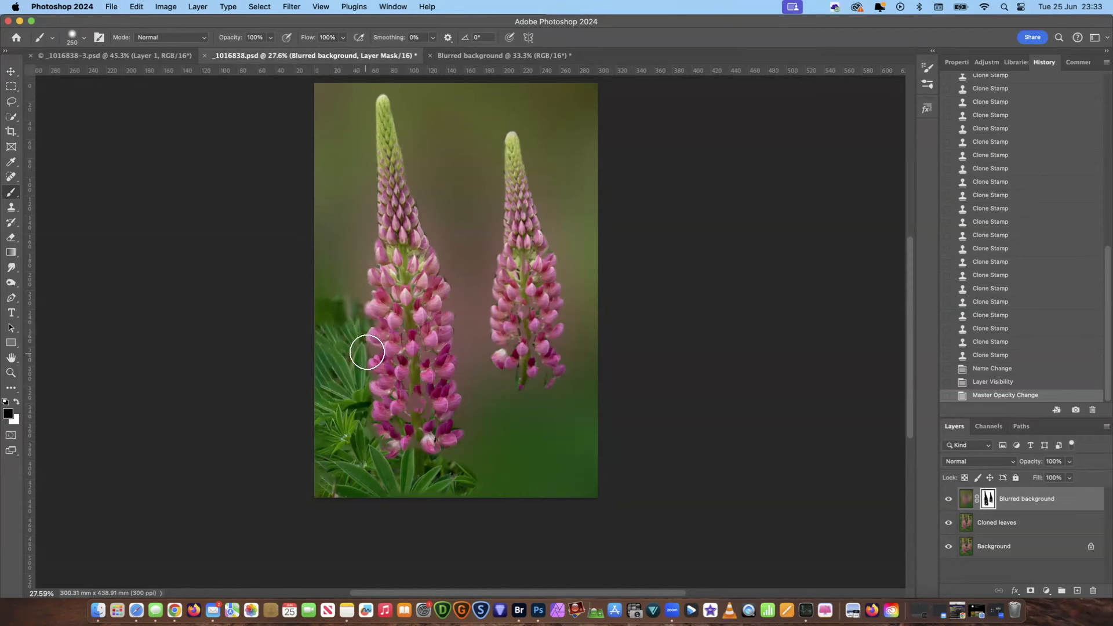
pyautogui.moveTo(436, 484)
pyautogui.mouseDown()
pyautogui.moveTo(460, 458)
pyautogui.moveTo(483, 416)
pyautogui.moveTo(470, 406)
pyautogui.moveTo(466, 318)
pyautogui.moveTo(482, 321)
pyautogui.moveTo(482, 392)
pyautogui.moveTo(505, 386)
pyautogui.moveTo(499, 486)
pyautogui.moveTo(483, 468)
pyautogui.moveTo(475, 489)
pyautogui.moveTo(533, 458)
pyautogui.moveTo(510, 406)
pyautogui.moveTo(532, 399)
pyautogui.moveTo(504, 392)
pyautogui.moveTo(549, 377)
pyautogui.moveTo(536, 377)
pyautogui.moveTo(577, 426)
pyautogui.moveTo(564, 346)
pyautogui.moveTo(574, 320)
pyautogui.moveTo(585, 317)
pyautogui.moveTo(579, 360)
pyautogui.moveTo(589, 336)
pyautogui.mouseUp()
pyautogui.moveTo(582, 445)
pyautogui.mouseDown()
pyautogui.moveTo(555, 414)
pyautogui.moveTo(539, 457)
pyautogui.moveTo(535, 430)
pyautogui.moveTo(529, 473)
pyautogui.moveTo(510, 488)
pyautogui.moveTo(551, 474)
pyautogui.moveTo(558, 487)
pyautogui.moveTo(555, 463)
pyautogui.moveTo(584, 465)
pyautogui.moveTo(588, 497)
pyautogui.moveTo(594, 425)
pyautogui.moveTo(566, 508)
pyautogui.mouseUp()
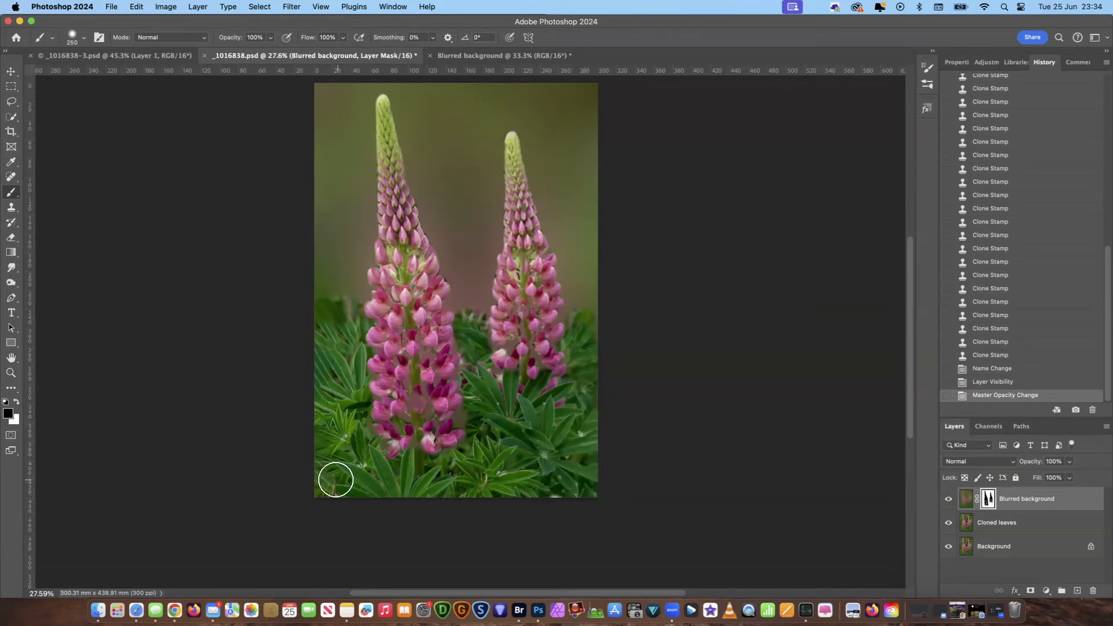
pyautogui.moveTo(589, 492); pyautogui.dragTo(587, 475)
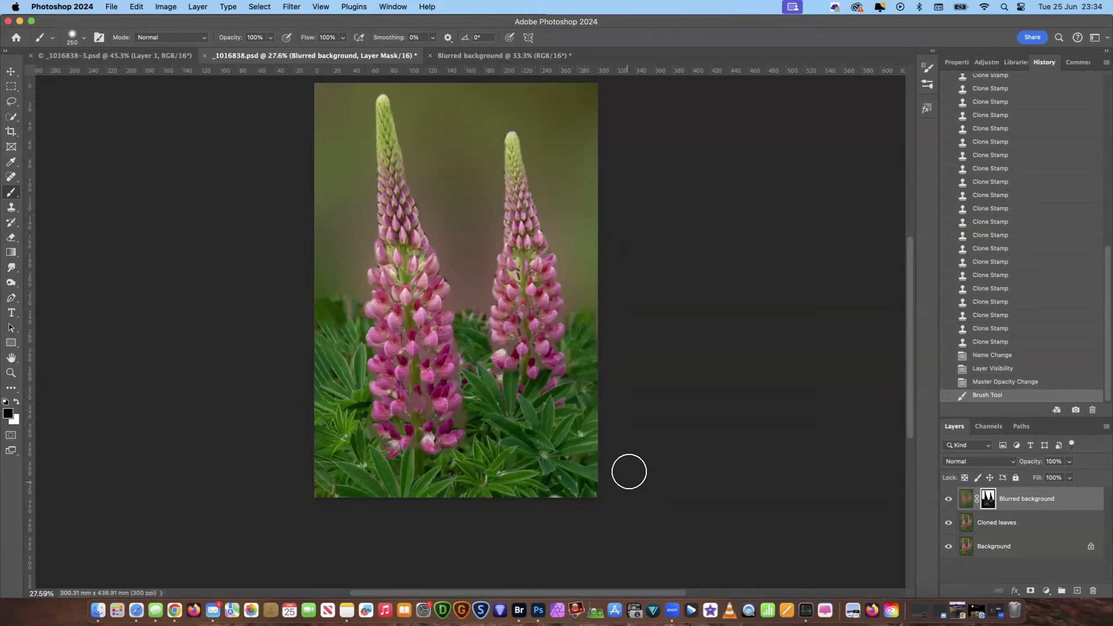
# Paint white on the mask along the top edge of the revealed leaves at both sides and between the lupins.
pyautogui.click(19, 403)
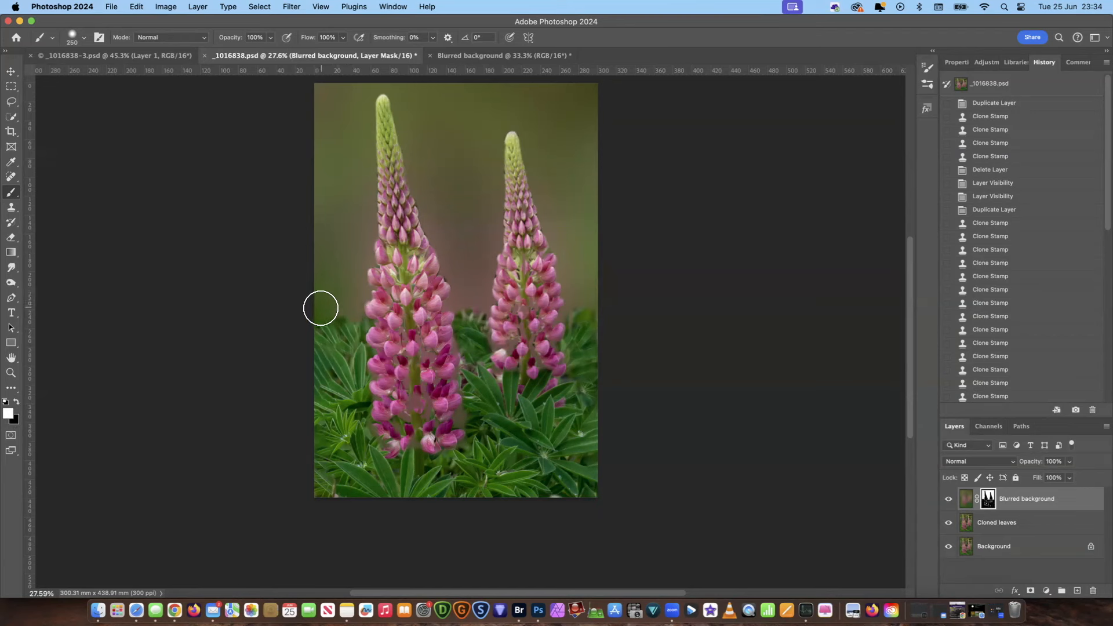
pyautogui.moveTo(320, 307); pyautogui.dragTo(321, 292)
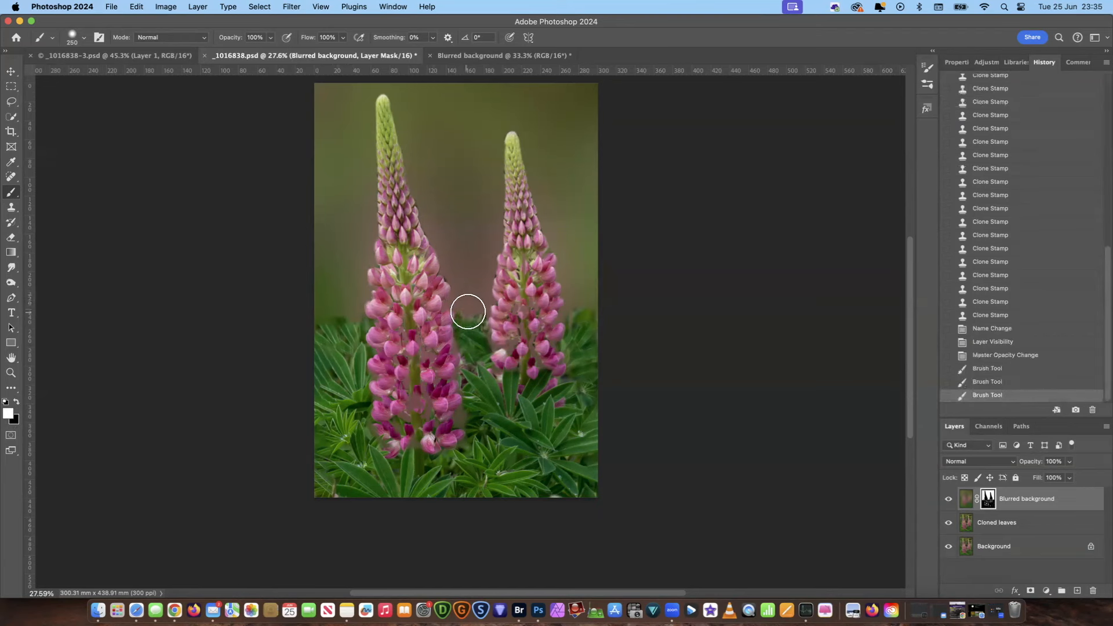
pyautogui.moveTo(478, 316); pyautogui.dragTo(467, 313)
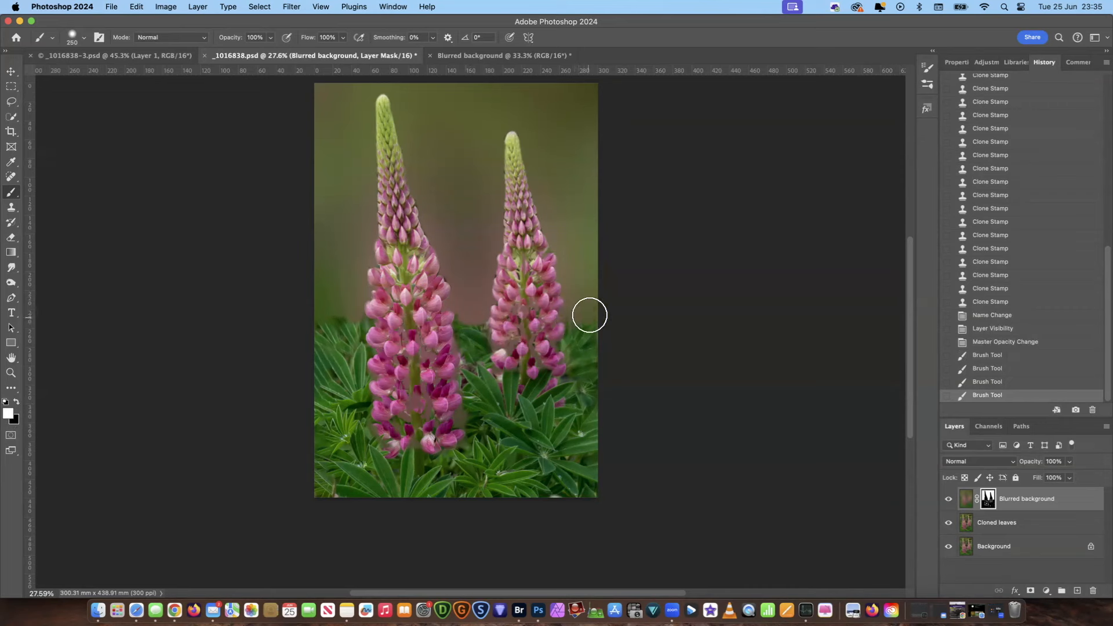
pyautogui.click(594, 311)
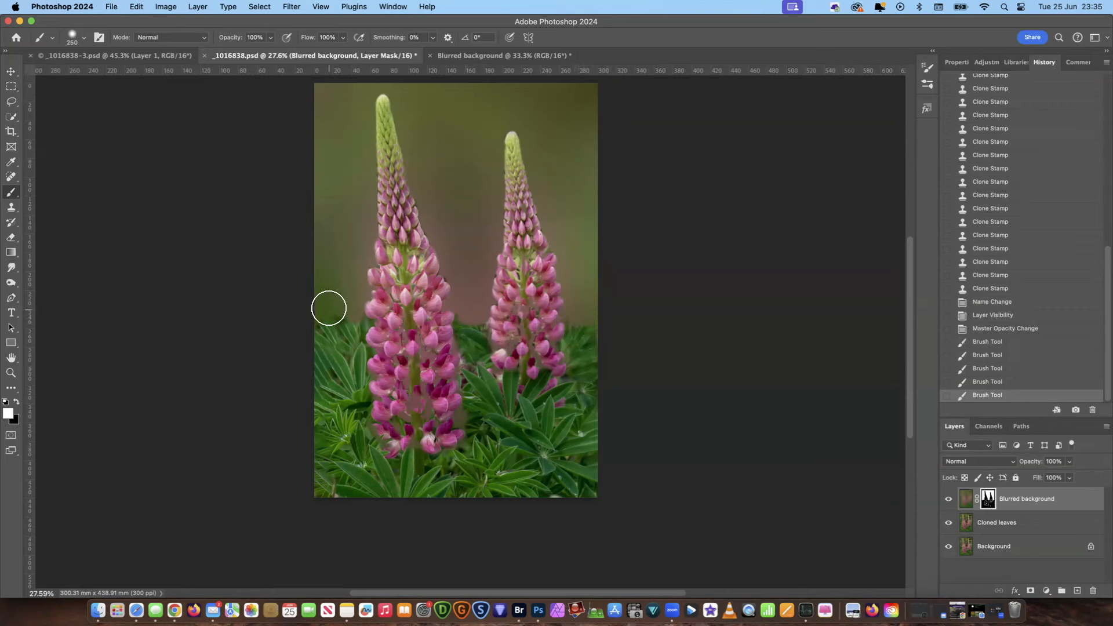
pyautogui.click(317, 308)
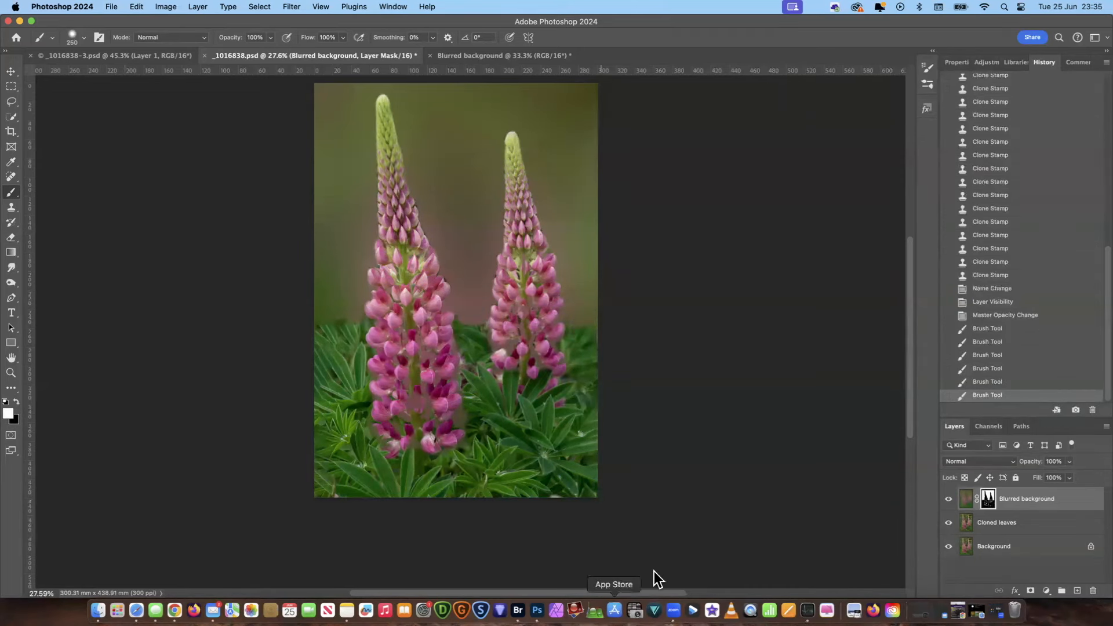
# Set the brush opacity to 25% and paint white on the mask to fade the leaves' upper edge into the blur.
pyautogui.click(271, 38)
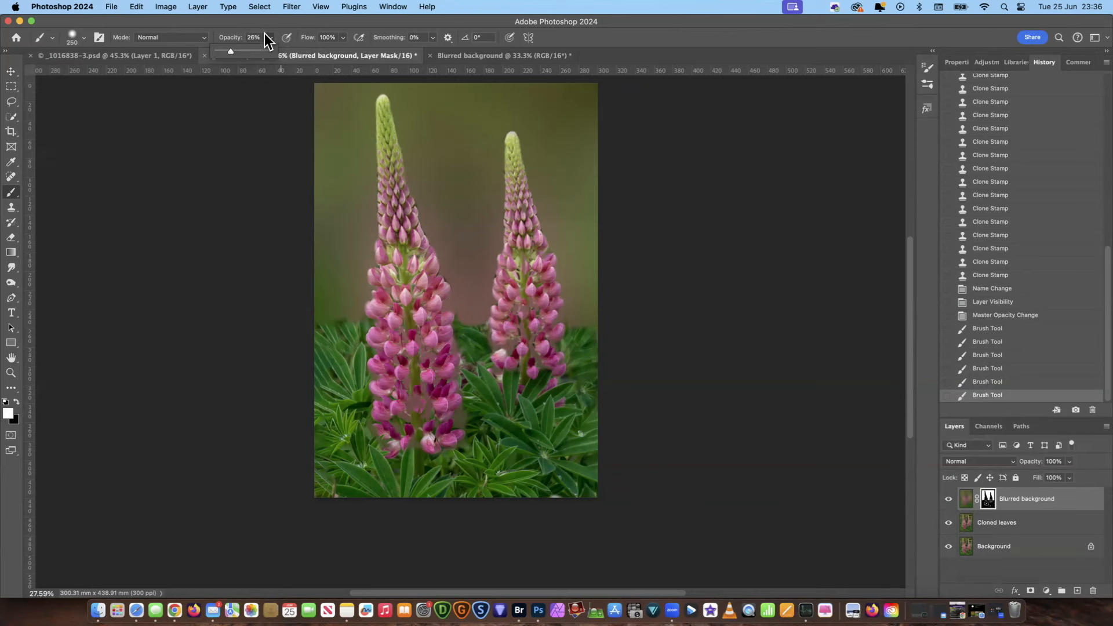
pyautogui.click(255, 36)
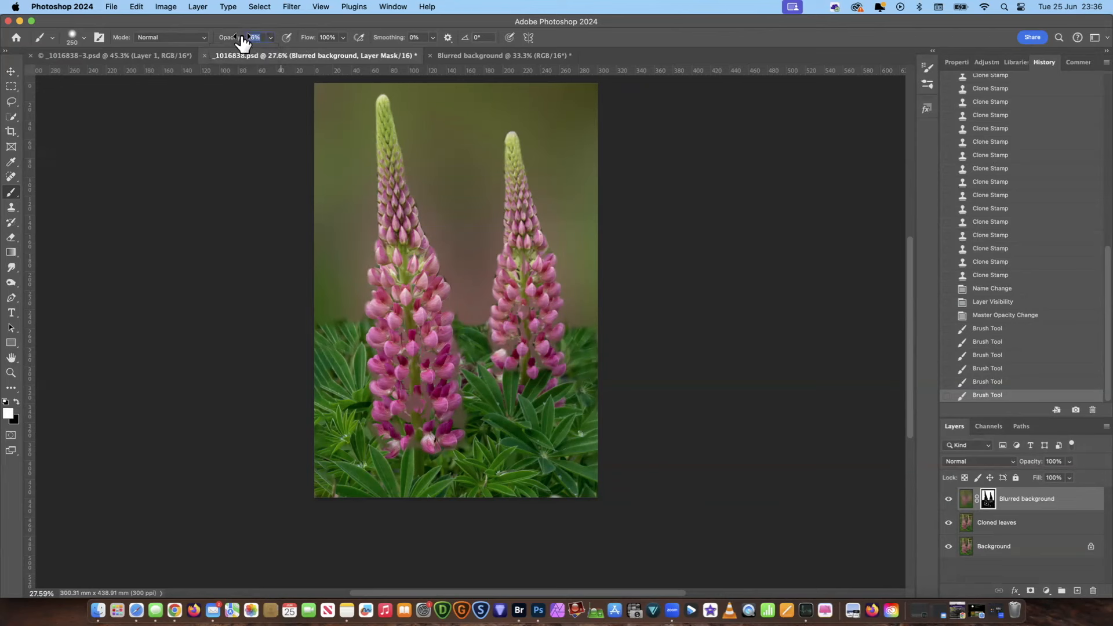
pyautogui.write('25')
pyautogui.press('Tab')
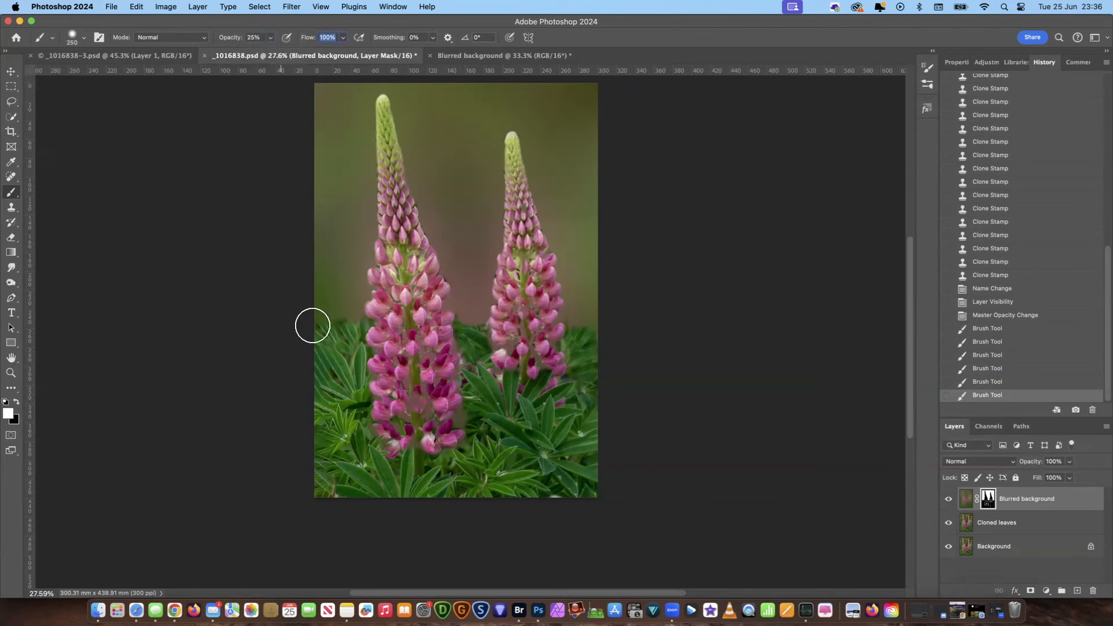
pyautogui.moveTo(324, 310)
pyautogui.mouseDown()
pyautogui.moveTo(343, 346)
pyautogui.moveTo(345, 331)
pyautogui.moveTo(354, 343)
pyautogui.moveTo(312, 313)
pyautogui.moveTo(319, 304)
pyautogui.moveTo(354, 324)
pyautogui.moveTo(338, 290)
pyautogui.mouseUp()
pyautogui.moveTo(356, 331)
pyautogui.mouseDown()
pyautogui.moveTo(327, 326)
pyautogui.moveTo(343, 312)
pyautogui.mouseUp()
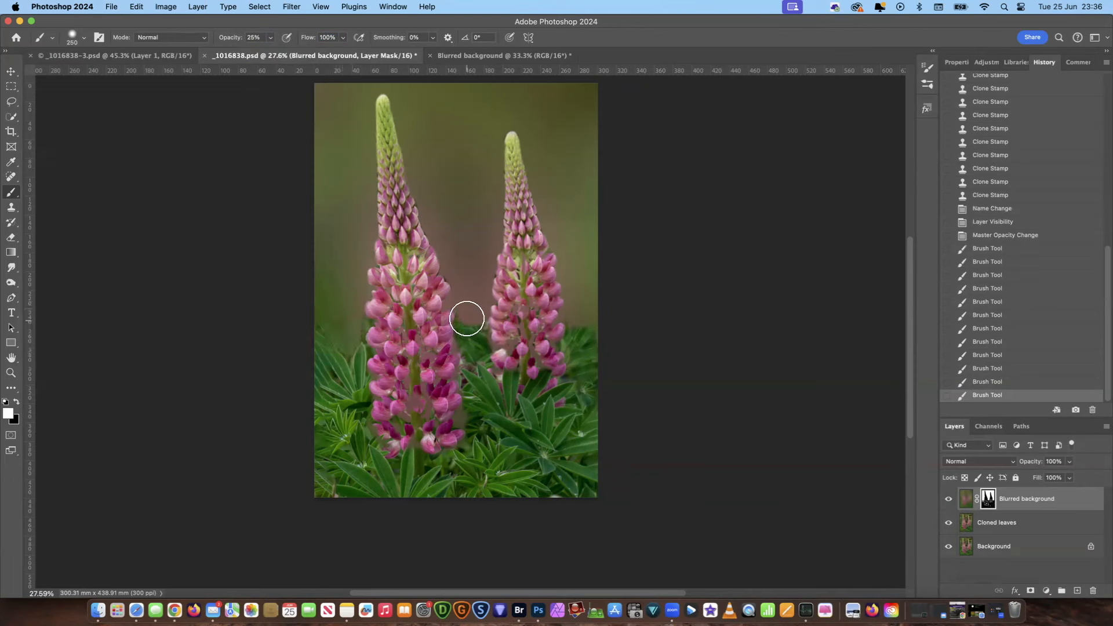
pyautogui.moveTo(467, 328)
pyautogui.mouseDown()
pyautogui.moveTo(472, 340)
pyautogui.moveTo(470, 302)
pyautogui.moveTo(473, 335)
pyautogui.mouseUp()
pyautogui.moveTo(575, 341); pyautogui.dragTo(575, 335)
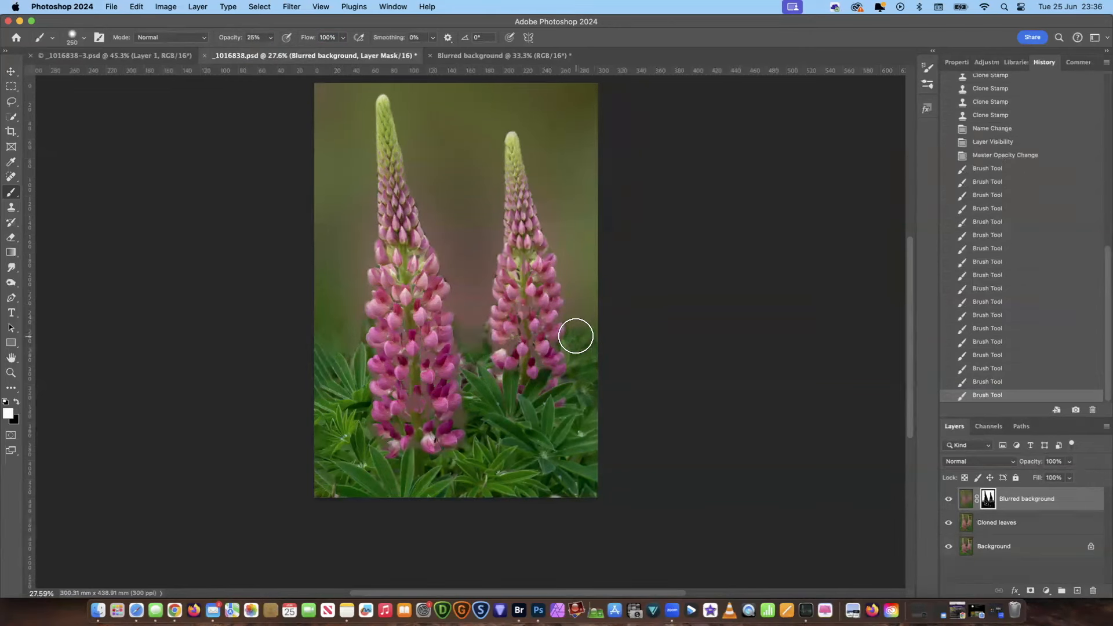
pyautogui.click(594, 325)
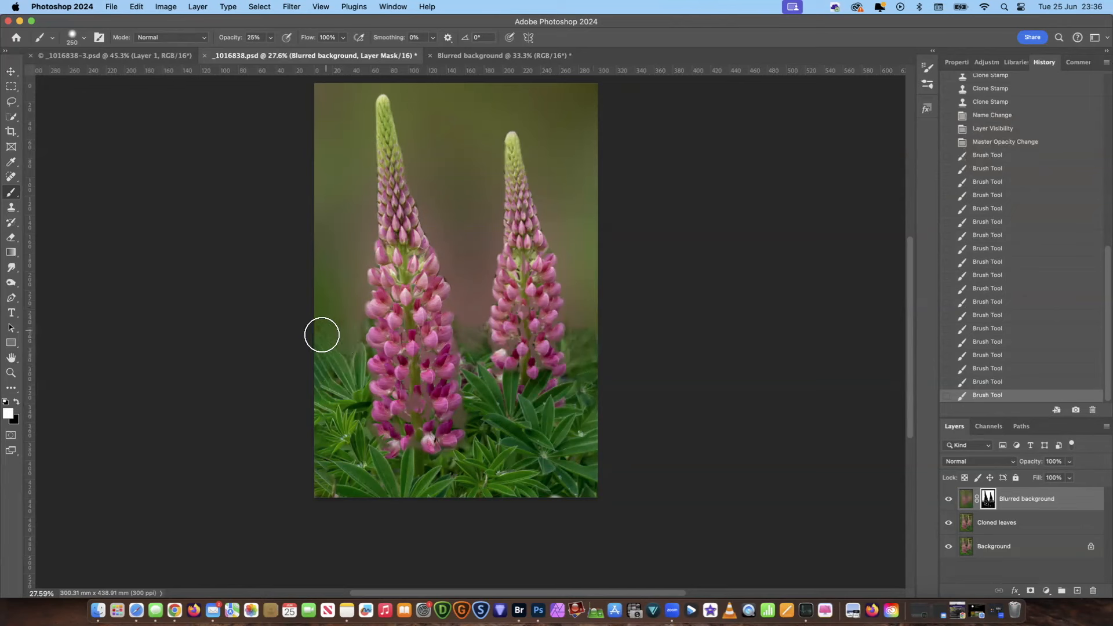
pyautogui.click(313, 352)
pyautogui.click(588, 348)
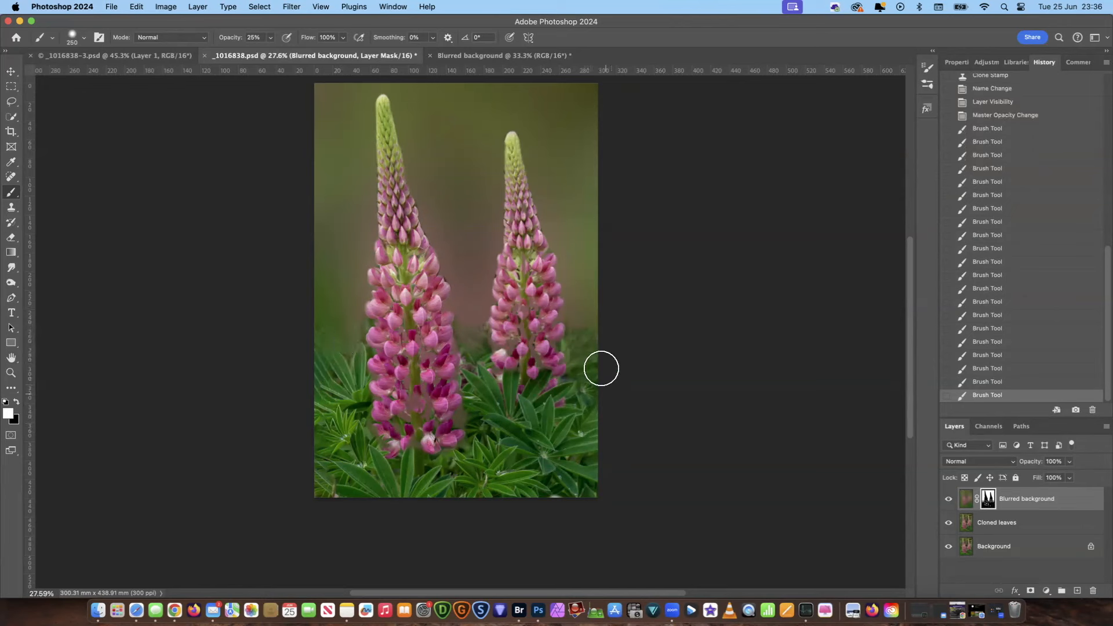
# Enlarge the brush to 400 and paint white over the lower leaves on the mask to soften the foliage around the lupins.
pyautogui.click(575, 453)
pyautogui.press(']')
pyautogui.press(']')
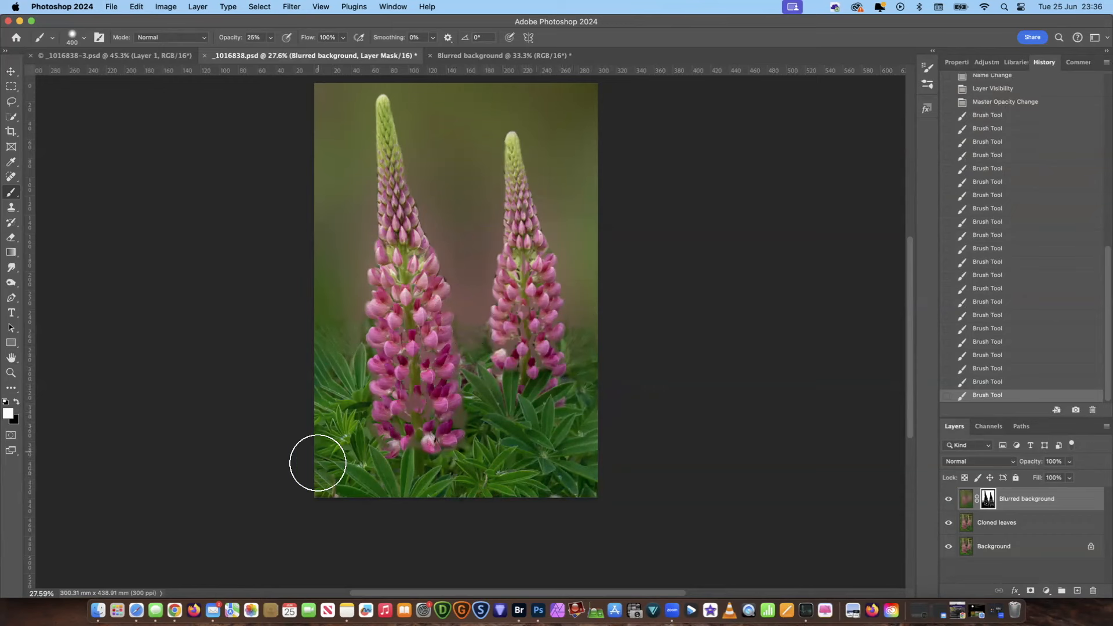
pyautogui.moveTo(333, 363); pyautogui.dragTo(326, 473)
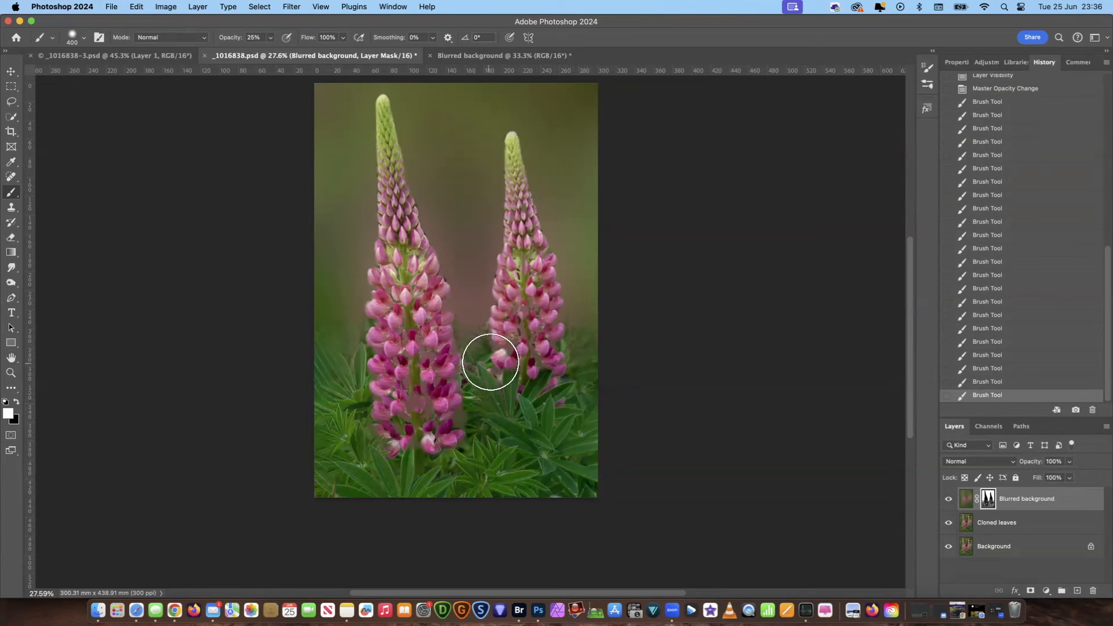
pyautogui.moveTo(541, 480); pyautogui.dragTo(561, 512)
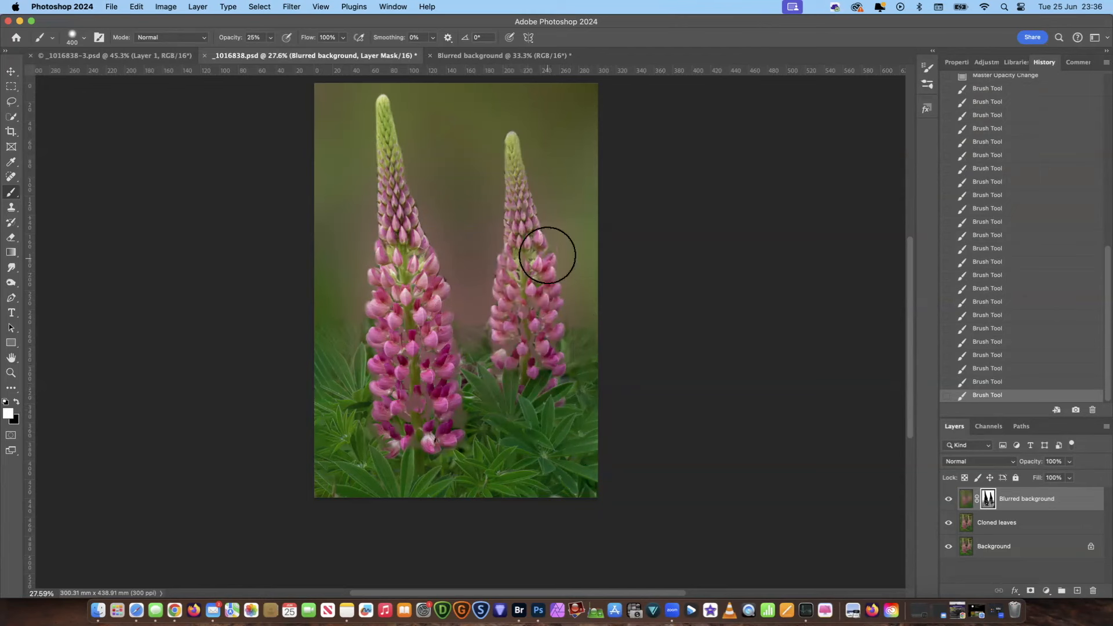
# Paint white over the rear lupin on the Blurred background mask to fade it, and black over the front lupin's base to restore it.
pyautogui.moveTo(516, 174); pyautogui.dragTo(511, 149)
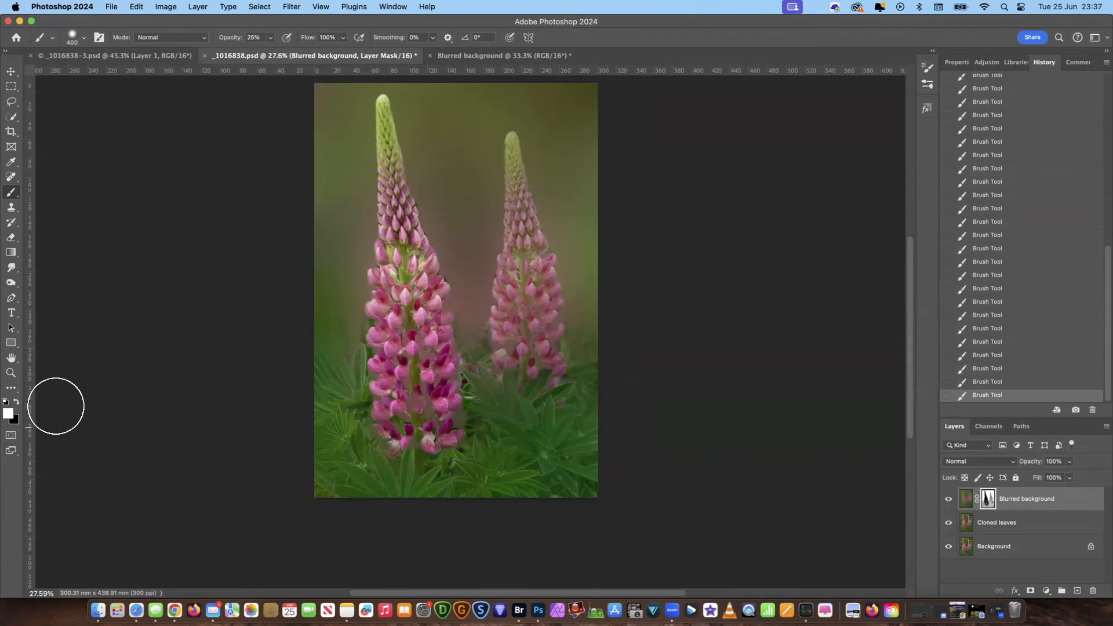
pyautogui.press('x')
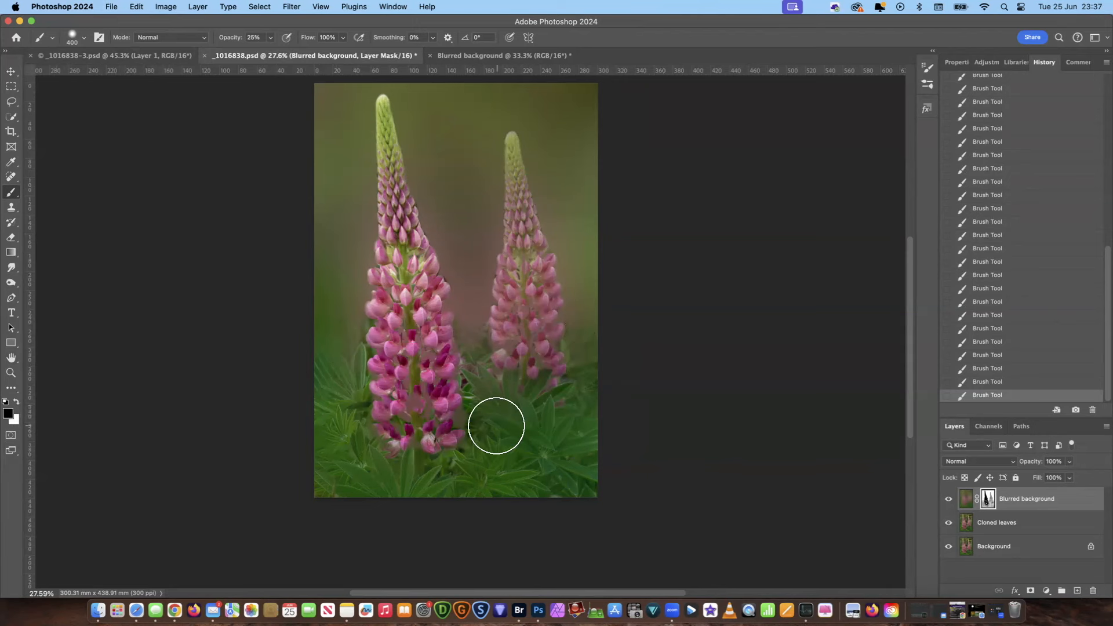
pyautogui.moveTo(439, 426); pyautogui.dragTo(418, 414)
pyautogui.press('[')
pyautogui.press('[')
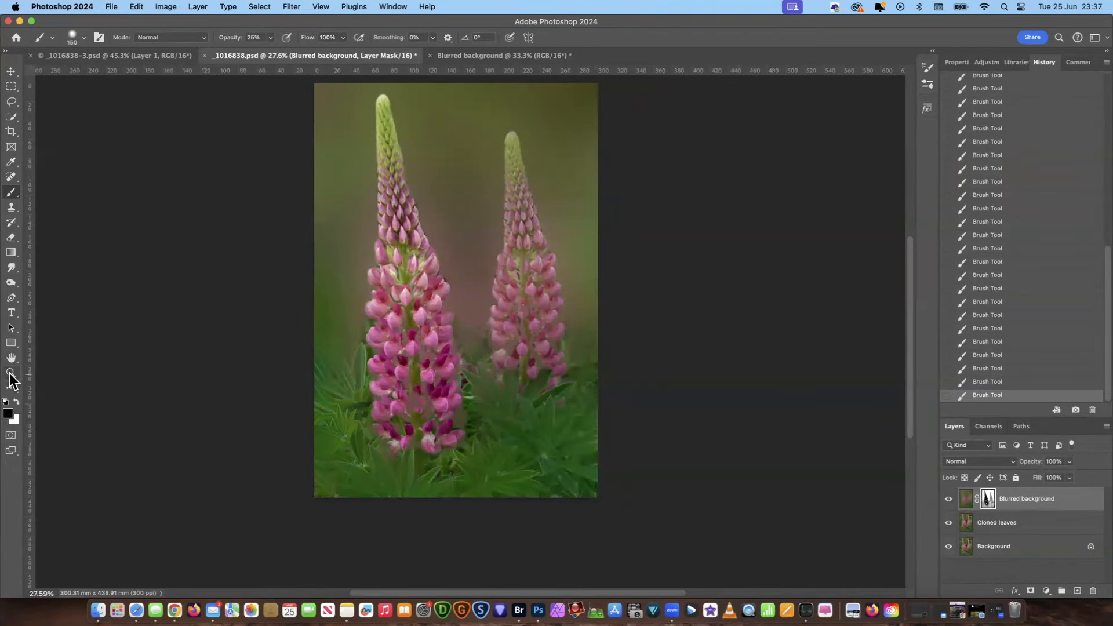
# Undo the last brush stroke and paint white at brush size 150 on the mask beside the front lupin's upper right petals.
pyautogui.scroll(5, 492, 400)
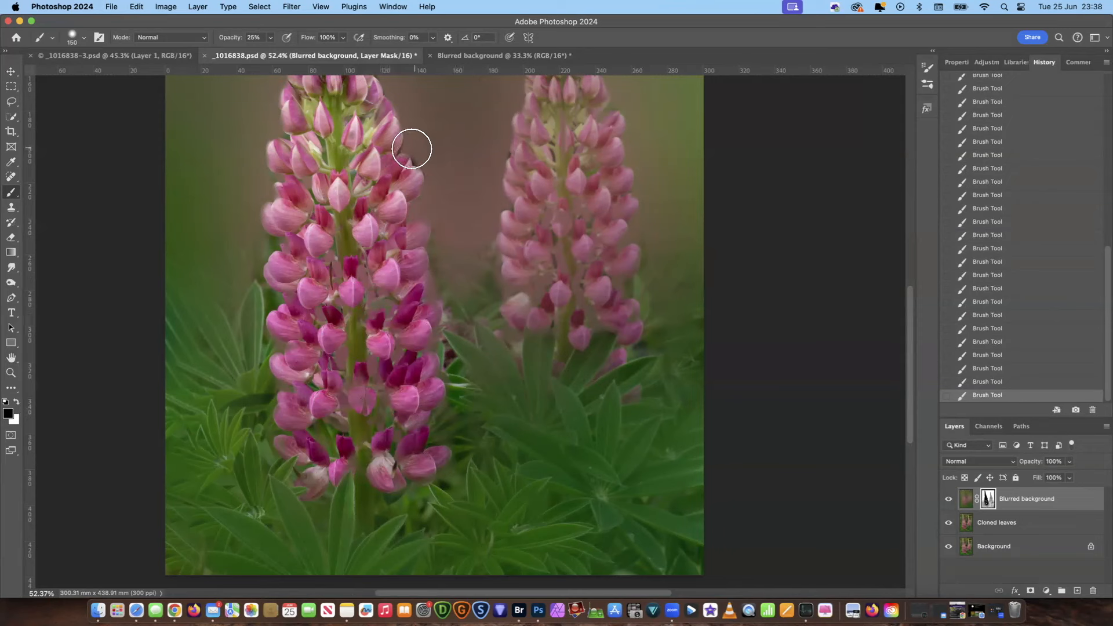
pyautogui.click(1016, 383)
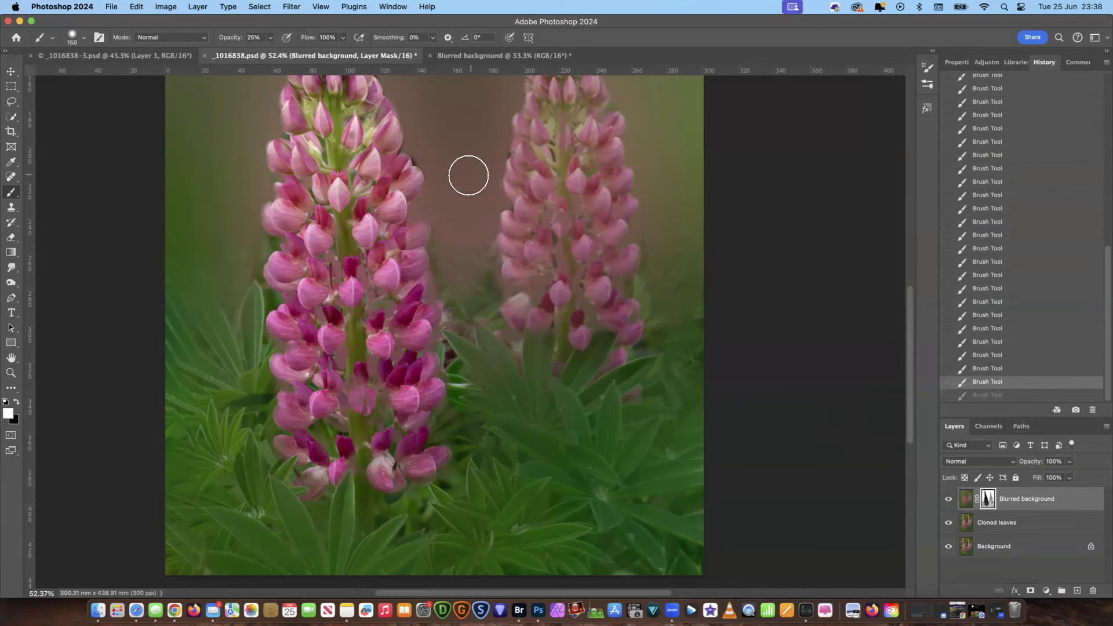
pyautogui.moveTo(409, 145); pyautogui.dragTo(402, 149)
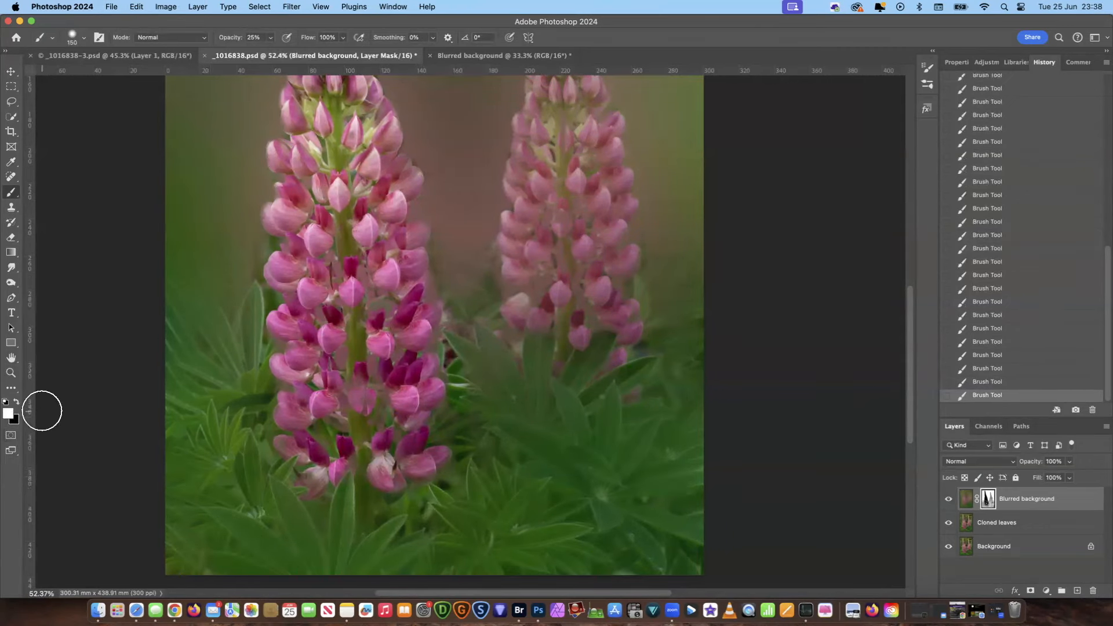
# Reduce the brush to 70 and paint white on the mask along the edges of both lupins to clean up their outlines.
pyautogui.click(11, 372)
pyautogui.moveTo(566, 427); pyautogui.dragTo(601, 410)
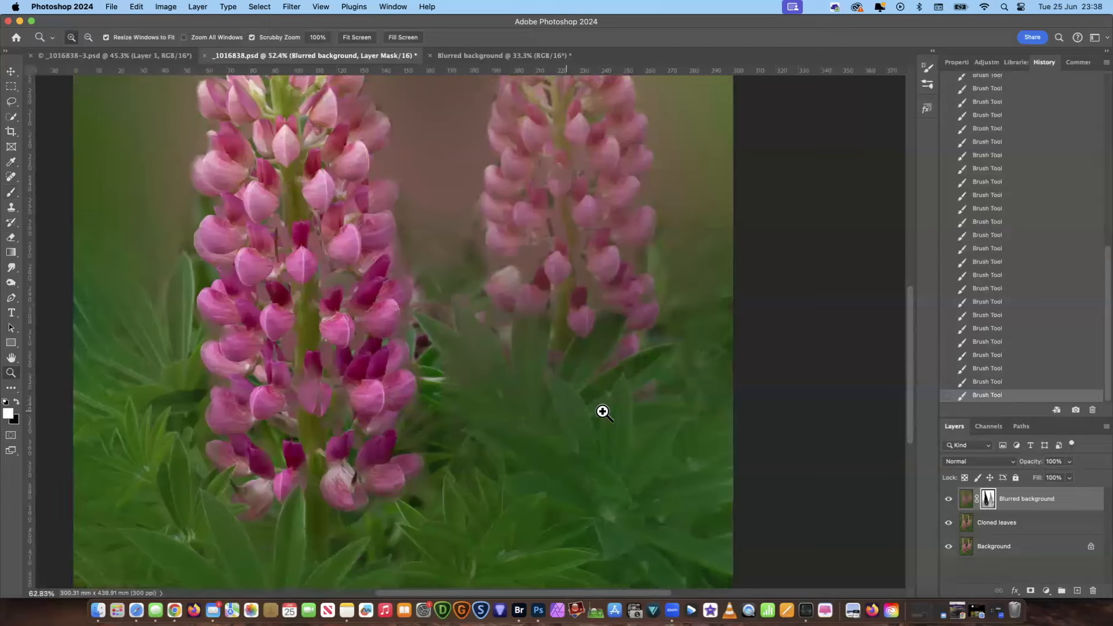
pyautogui.moveTo(908, 396); pyautogui.dragTo(908, 324)
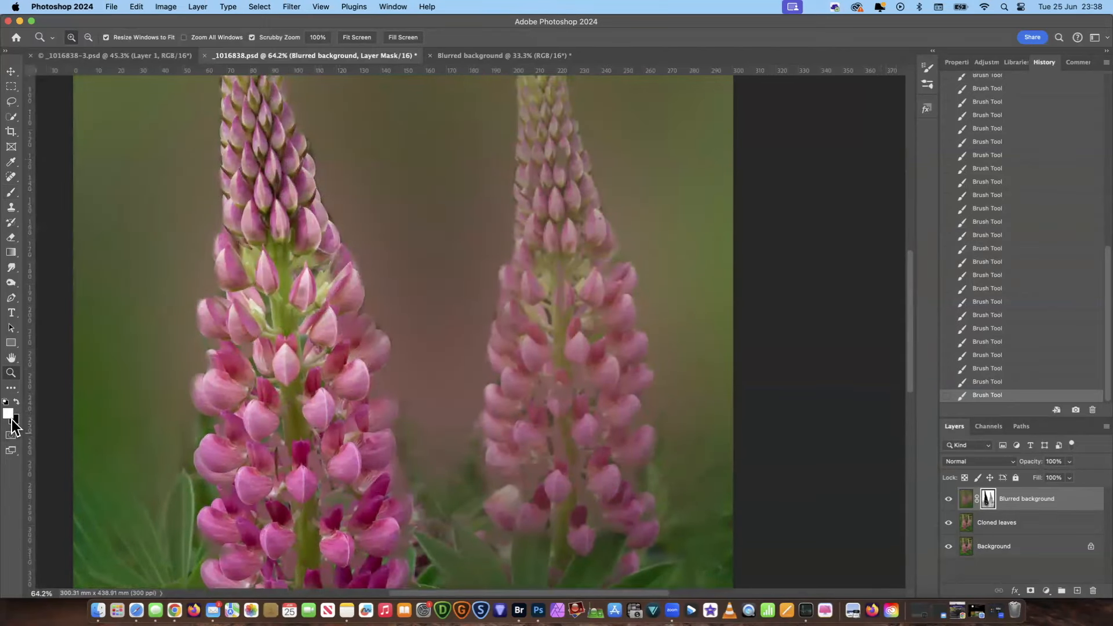
pyautogui.click(12, 192)
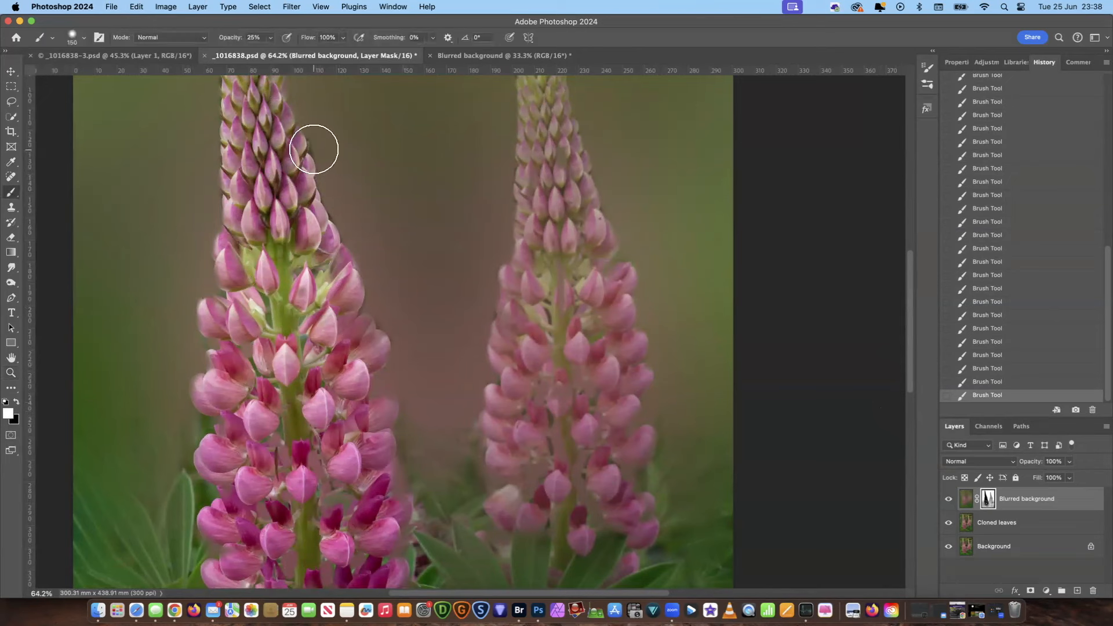
pyautogui.press('[')
pyautogui.press('[')
pyautogui.press('[')
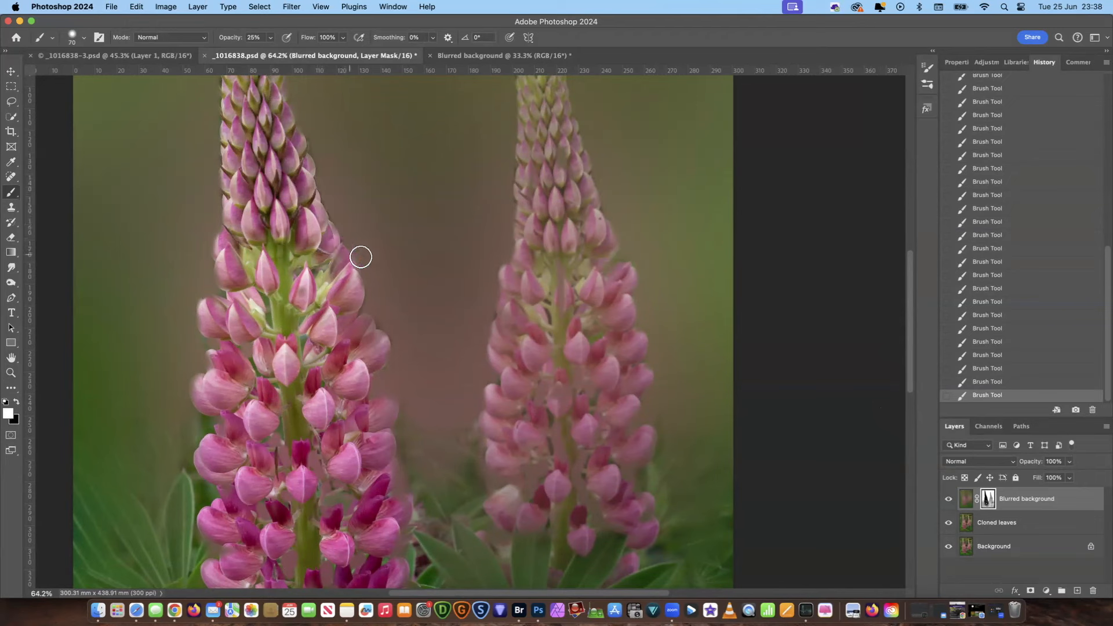
pyautogui.moveTo(913, 349); pyautogui.dragTo(909, 303)
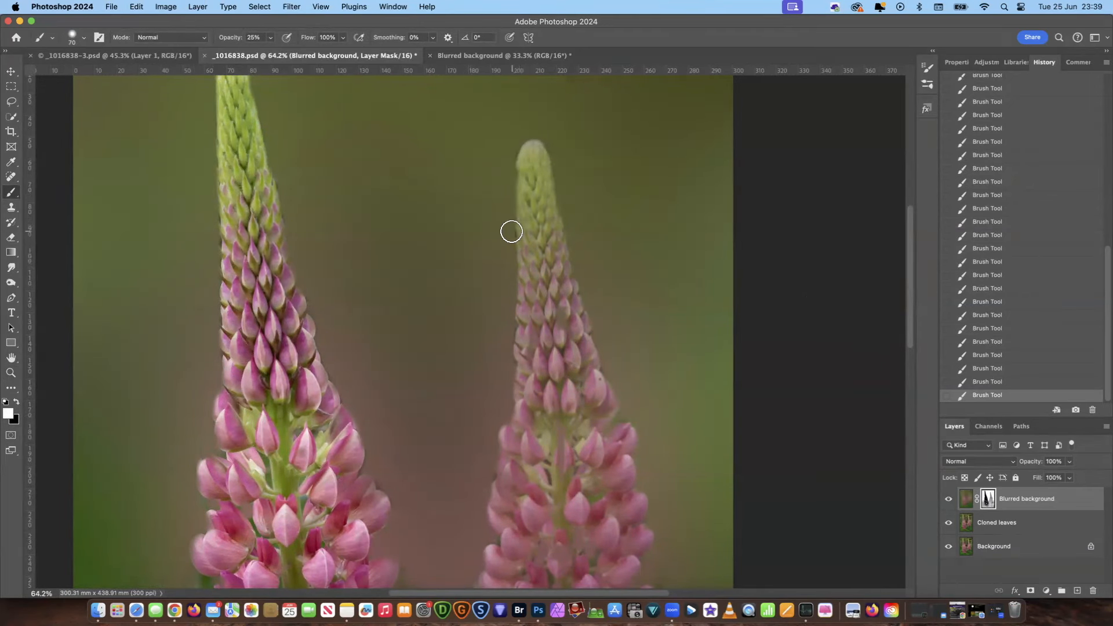
pyautogui.moveTo(911, 312)
pyautogui.mouseDown()
pyautogui.moveTo(908, 279)
pyautogui.moveTo(911, 381)
pyautogui.mouseUp()
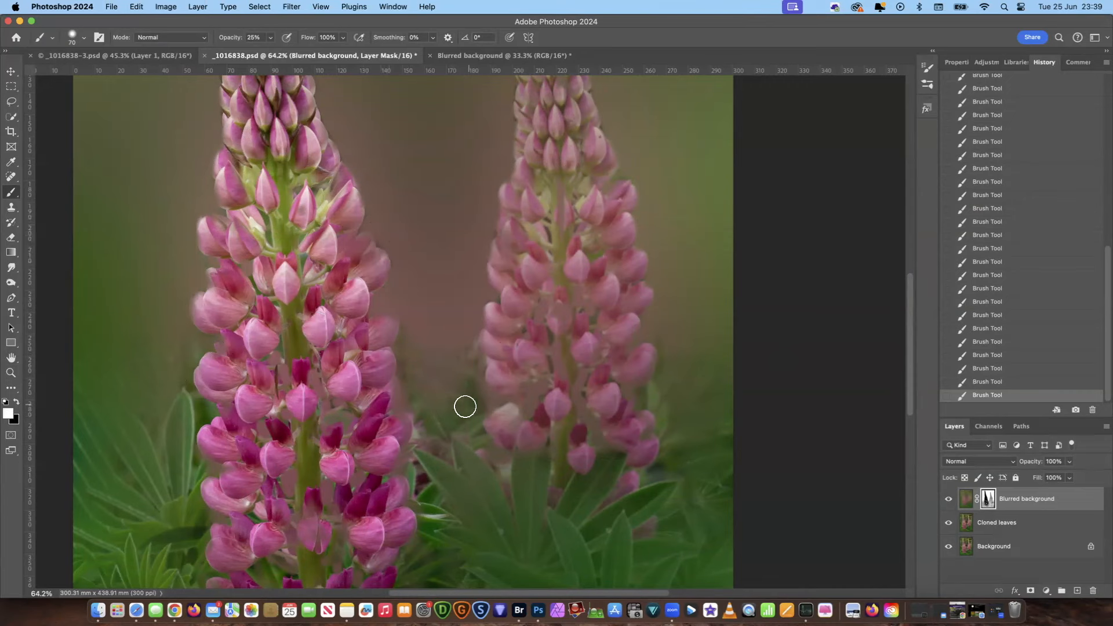
# Check the _1016838-3.psd version, set the brush size to 300 and paint white on the mask over the front lupin to soften it.
pyautogui.click(11, 372)
pyautogui.moveTo(547, 360); pyautogui.dragTo(514, 362)
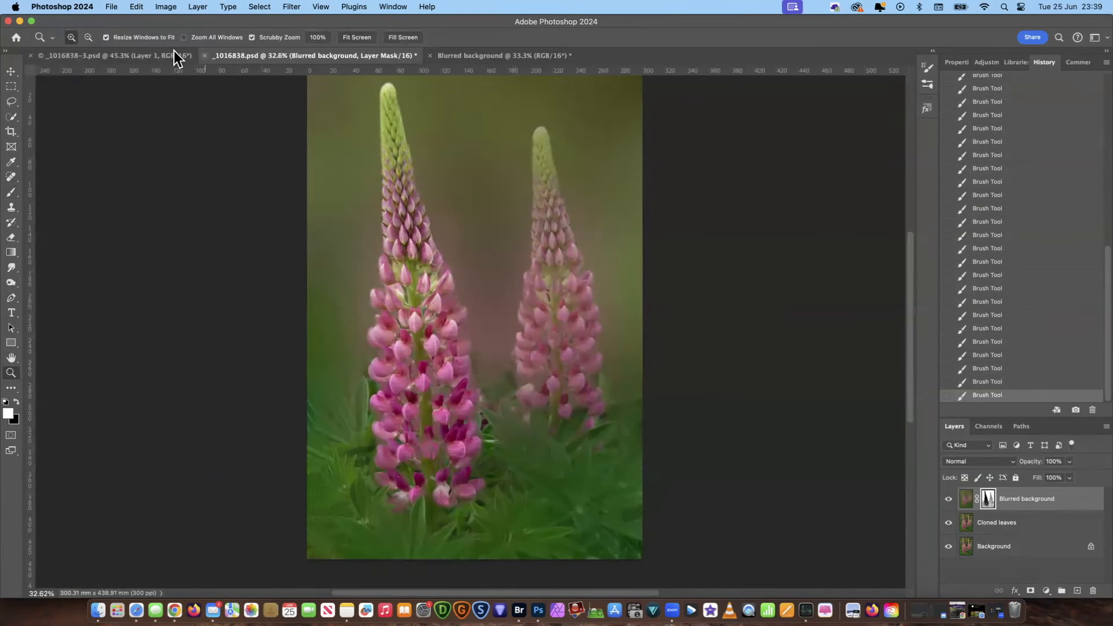
pyautogui.click(128, 57)
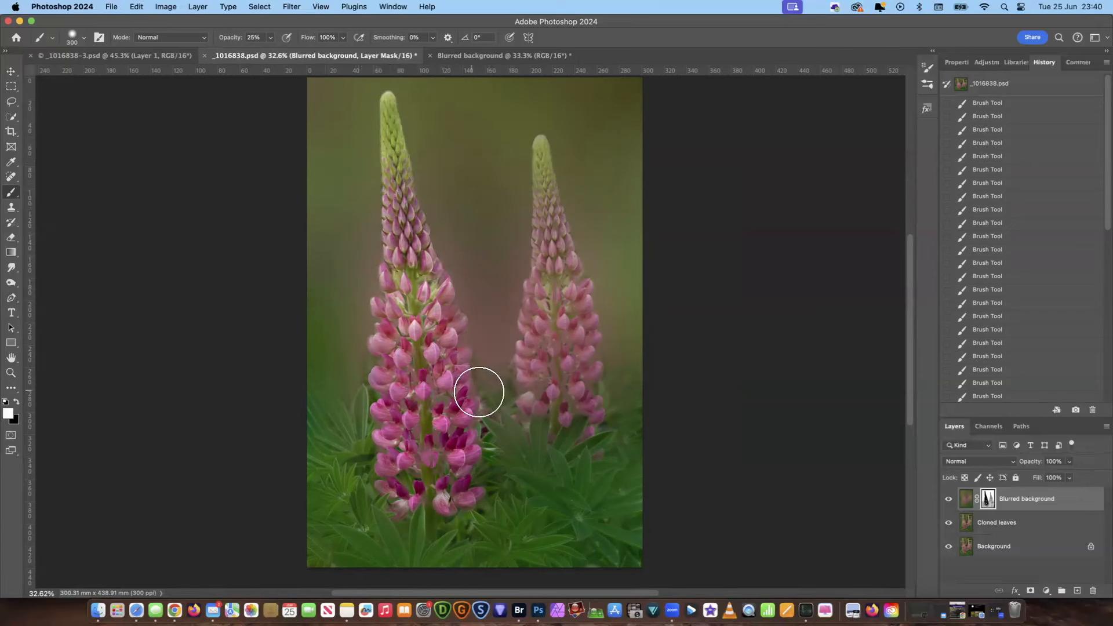
pyautogui.moveTo(465, 484); pyautogui.dragTo(365, 338)
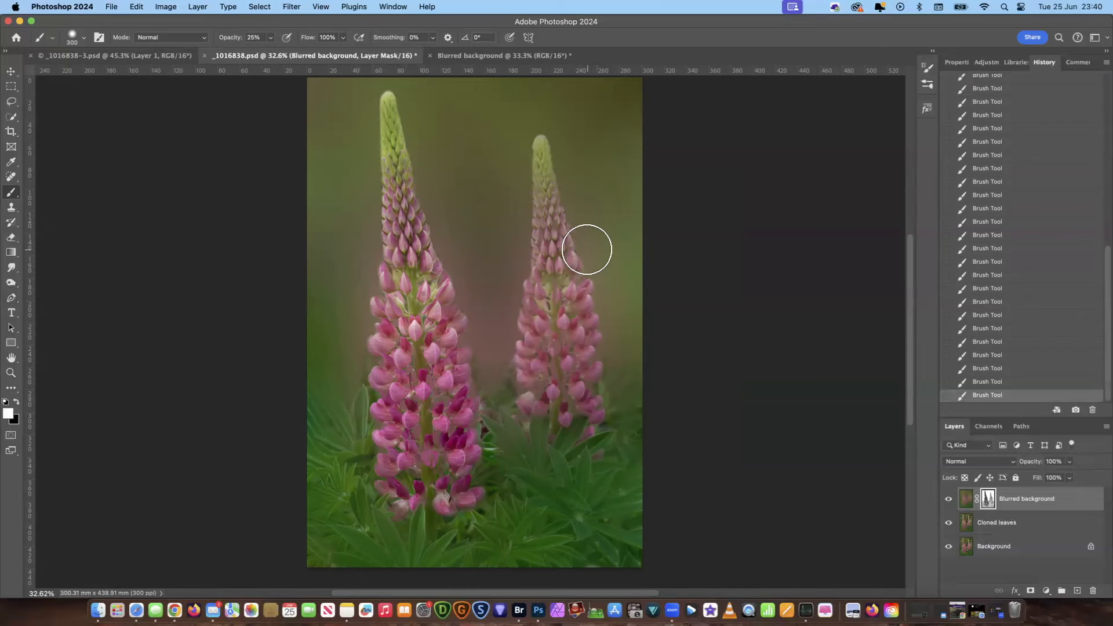
# Duplicate the Cloned leaves layer and apply the Oil Paint filter to the copy with Stylization 10, Cleanliness 10, Scale 0.1 and Shine 1.3.
pyautogui.click(1035, 531)
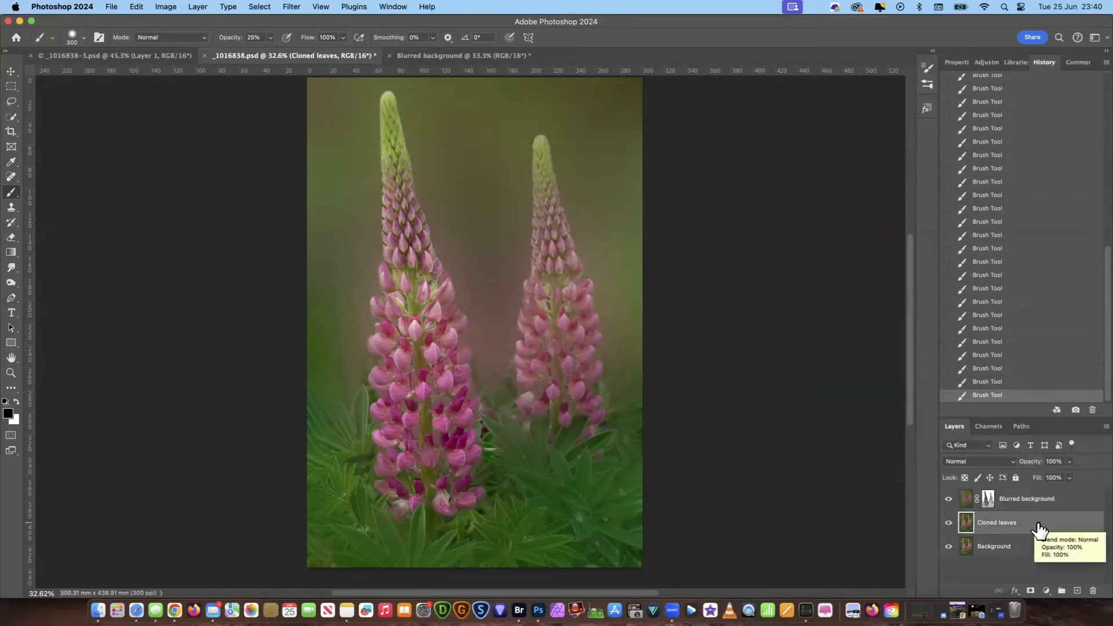
pyautogui.moveTo(1046, 524)
pyautogui.mouseDown()
pyautogui.moveTo(1063, 537)
pyautogui.moveTo(1077, 591)
pyautogui.mouseUp()
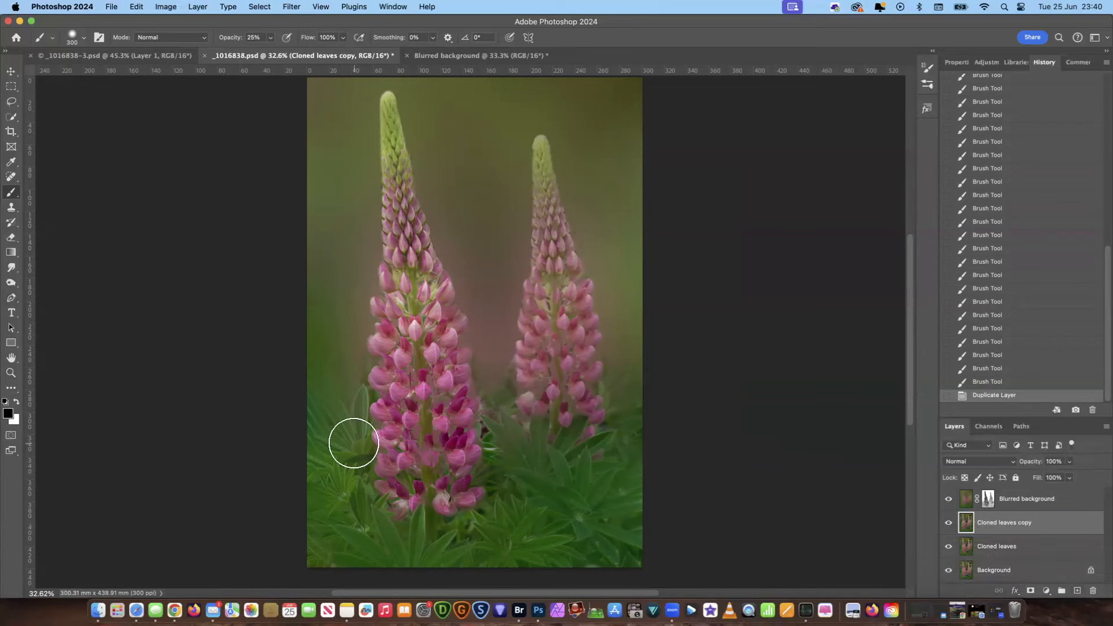
pyautogui.click(11, 374)
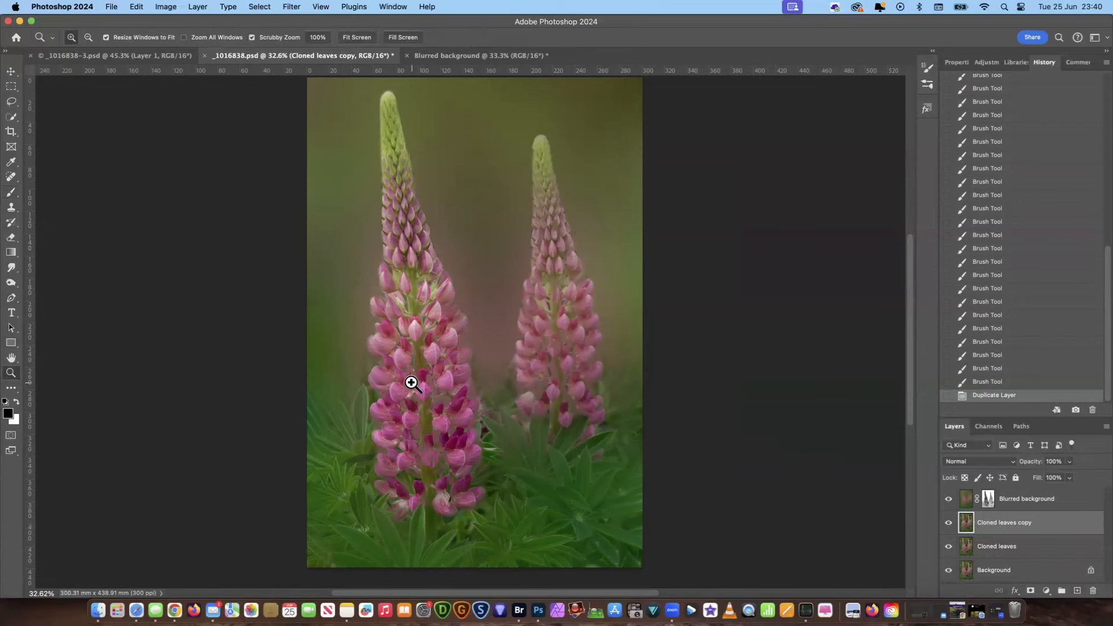
pyautogui.moveTo(412, 383); pyautogui.dragTo(430, 377)
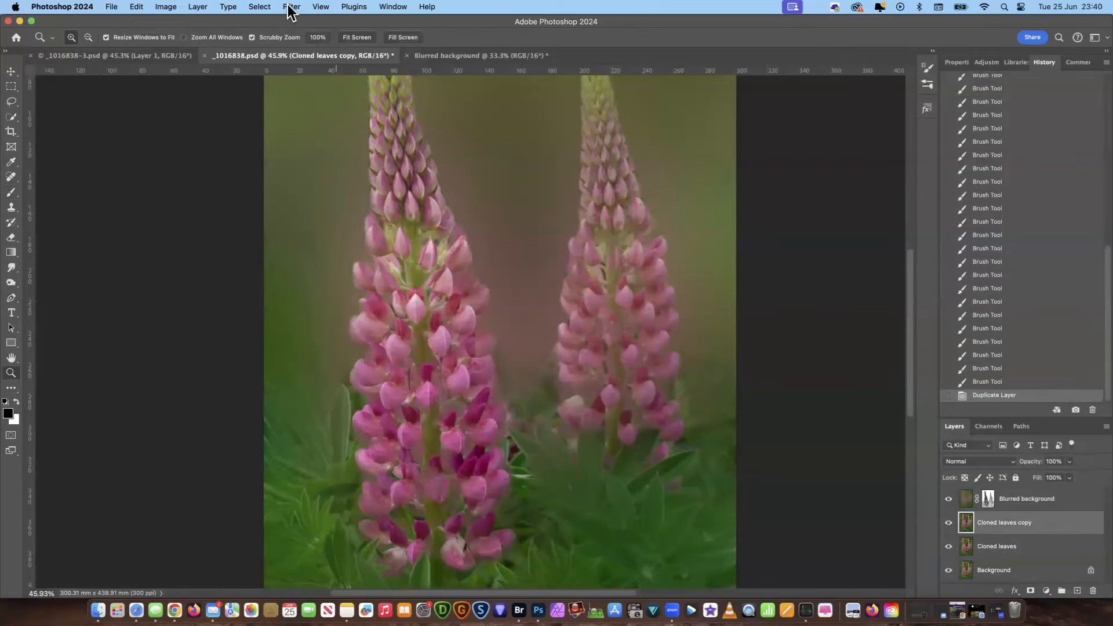
pyautogui.click(288, 7)
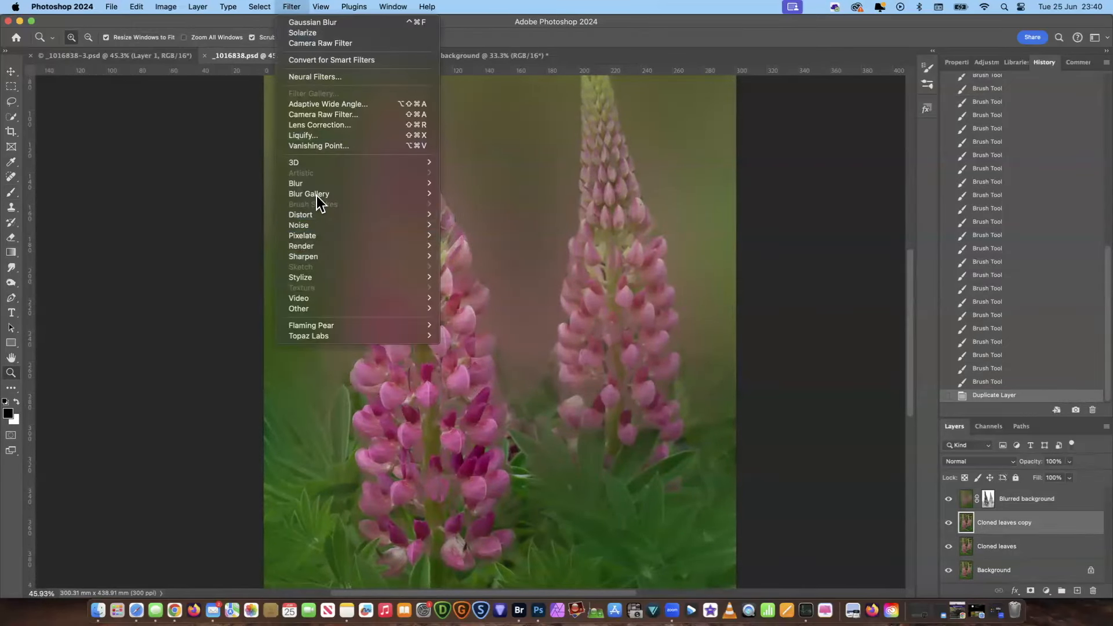
pyautogui.moveTo(319, 279)
pyautogui.click(467, 328)
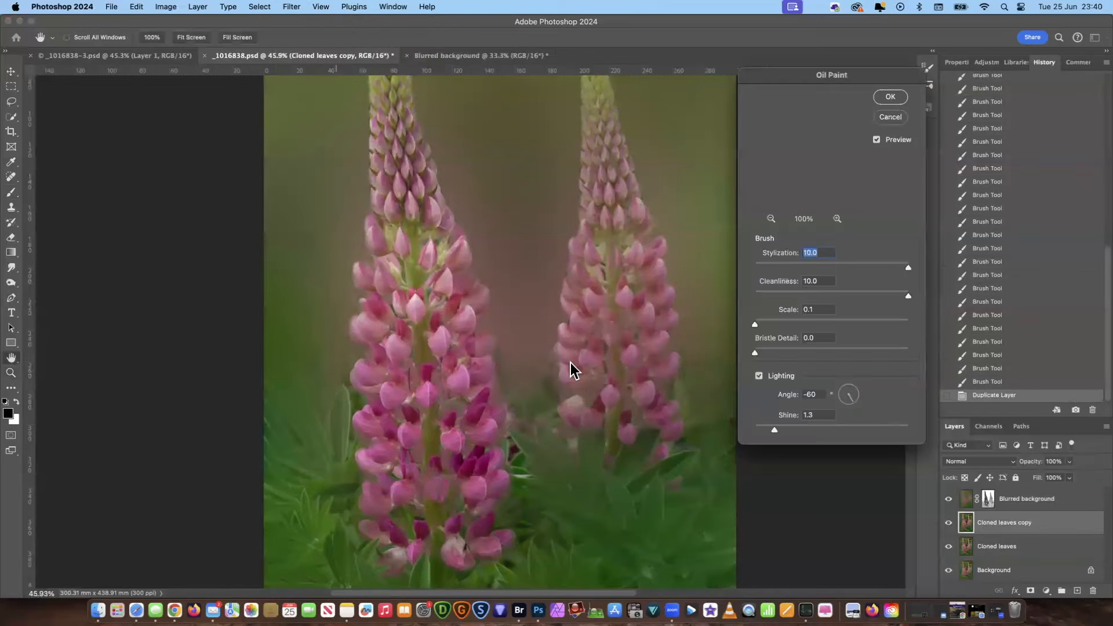
pyautogui.click(891, 97)
# Rename the Cloned leaves copy layer to "Oil paint".
pyautogui.press('z')
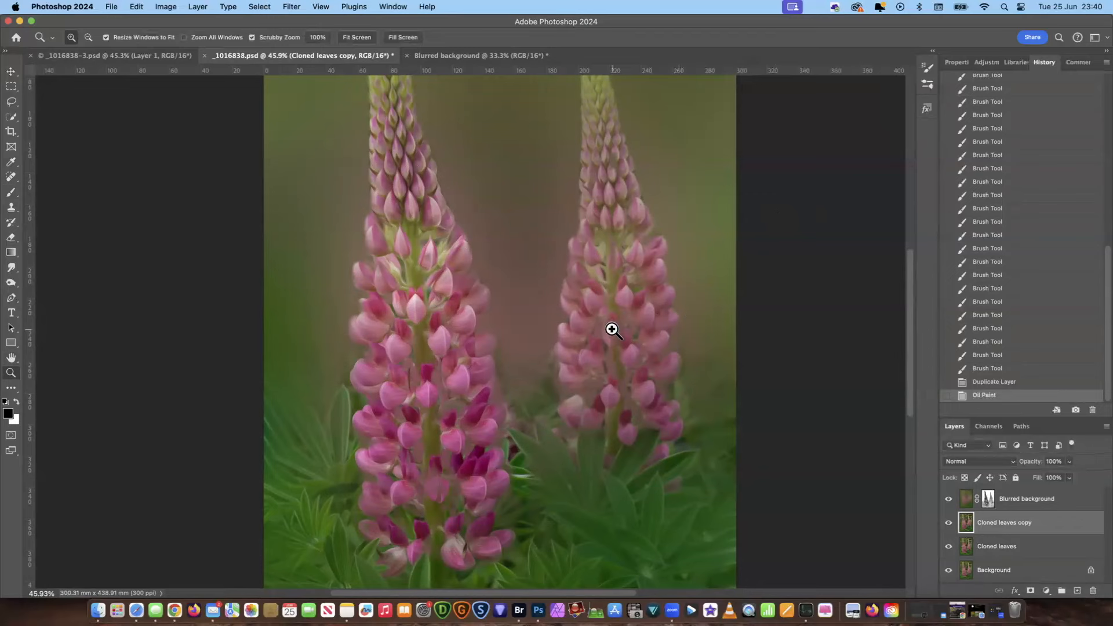
pyautogui.click(635, 316)
pyautogui.moveTo(636, 318); pyautogui.dragTo(599, 328)
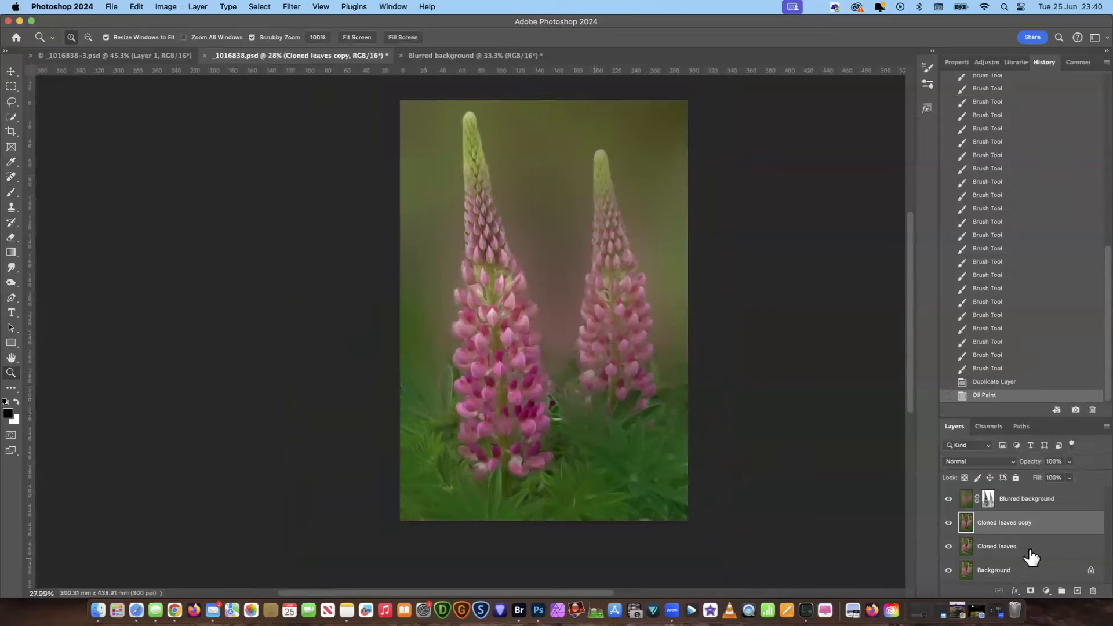
pyautogui.doubleClick(1014, 524)
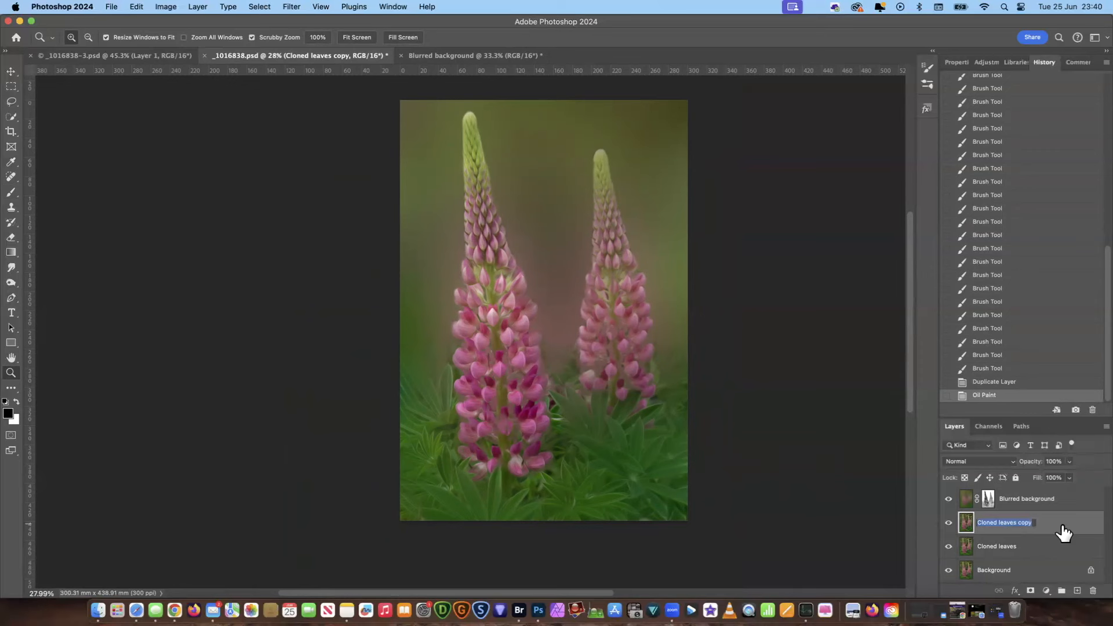
pyautogui.write('Oil paint')
pyautogui.press('Return')
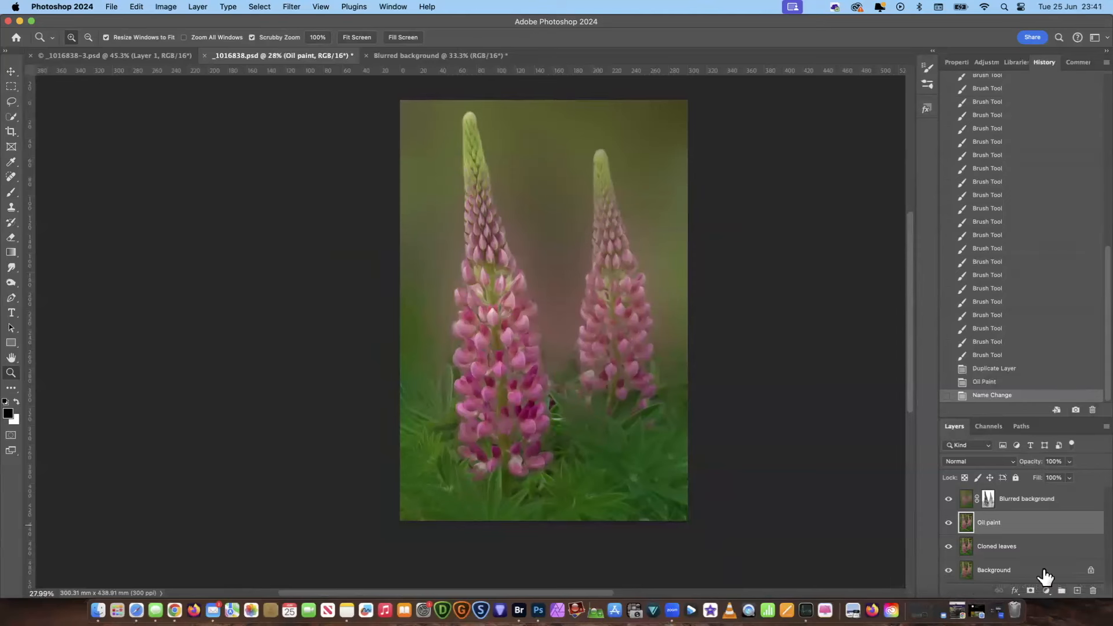
# Toggle the Oil paint layer's visibility to compare the picture with and without the filter effect.
pyautogui.click(948, 523)
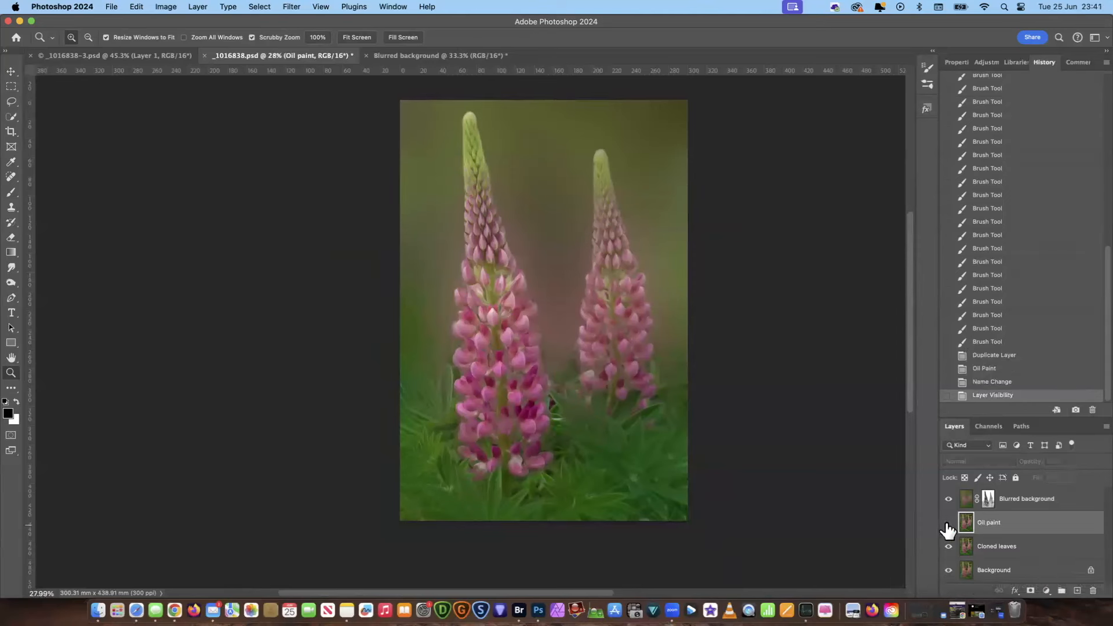
pyautogui.click(948, 523)
pyautogui.click(948, 523)
pyautogui.click(948, 523)
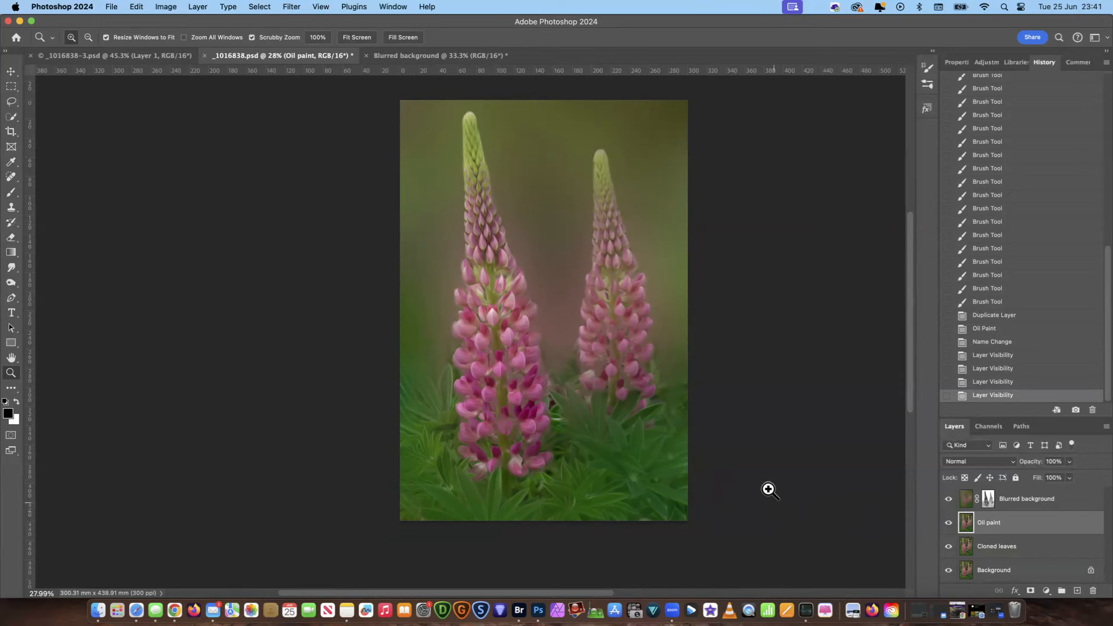
# Compare the picture with the _1016838-3.psd version, and hide and reshow the Blurred background layer to see its effect.
pyautogui.click(94, 55)
pyautogui.click(305, 58)
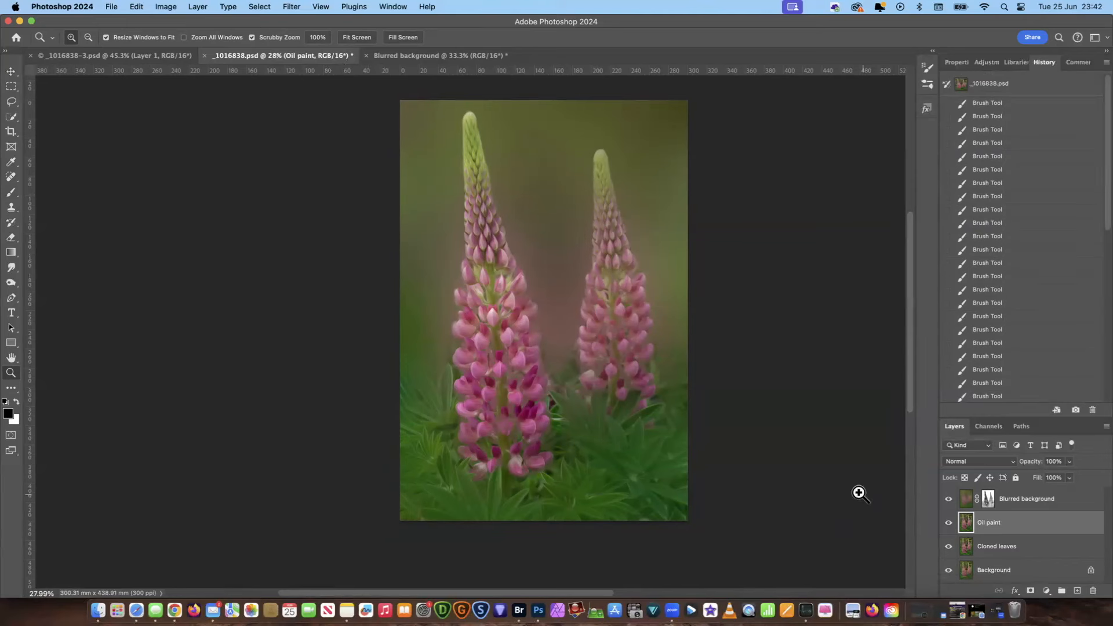
pyautogui.click(949, 500)
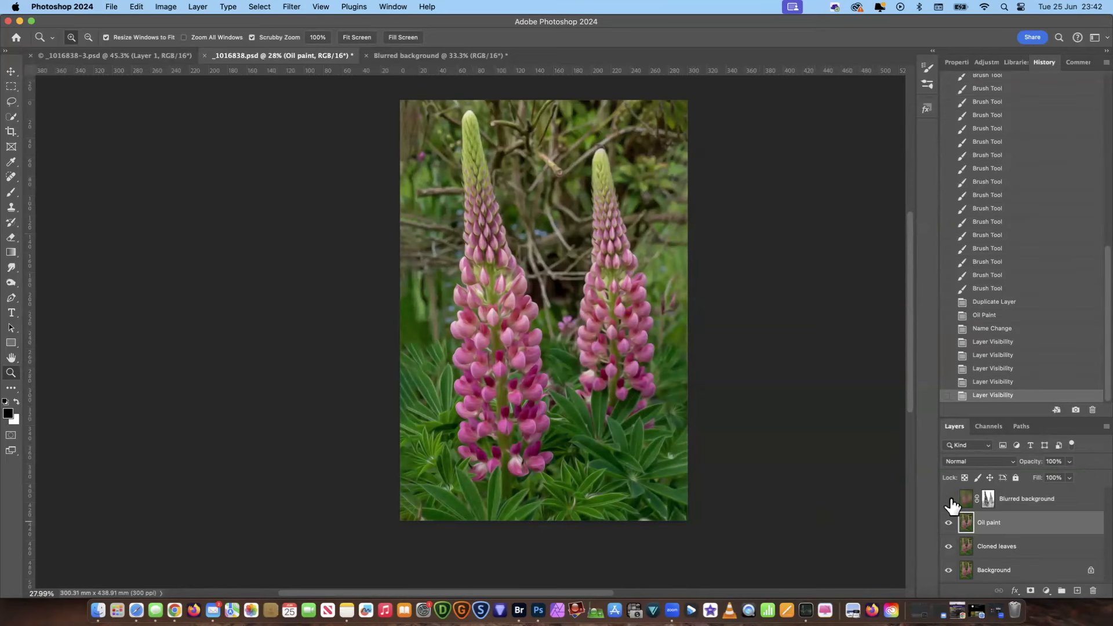
pyautogui.click(949, 500)
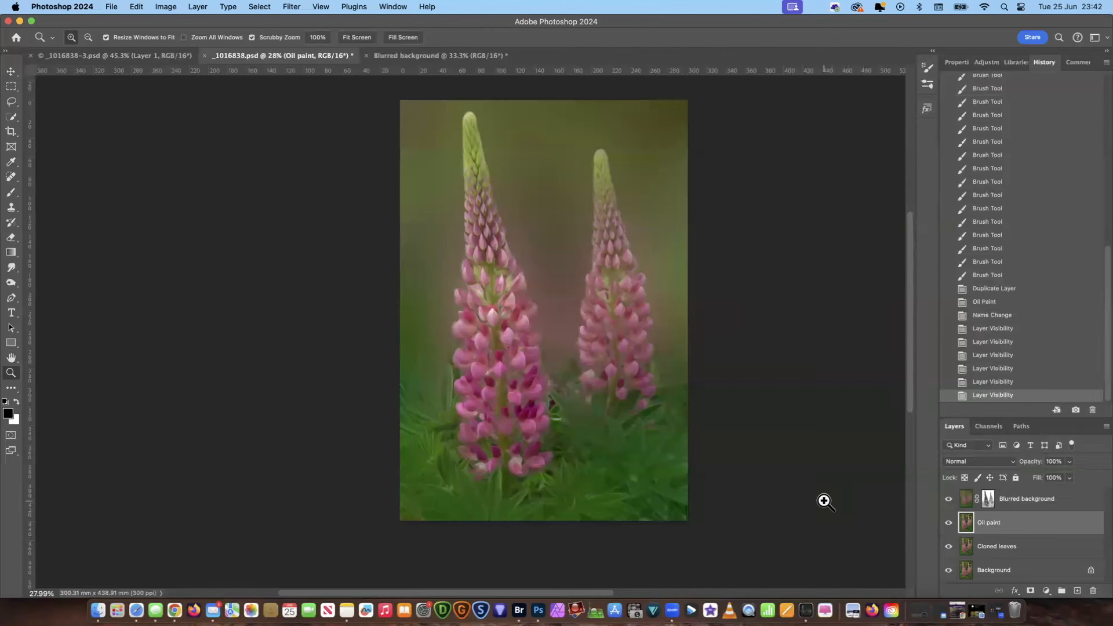